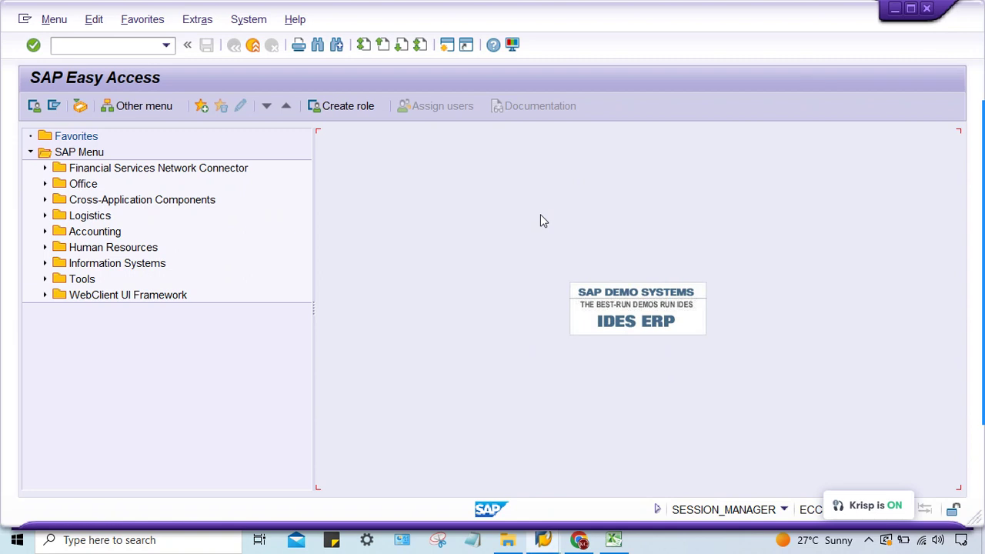
Switch to WhatsApp in Chrome and examine the error photo posted in the SAP FICO Nov. 22 Batch chat.
{"action": "left_click", "coordinate": [910, 8]}
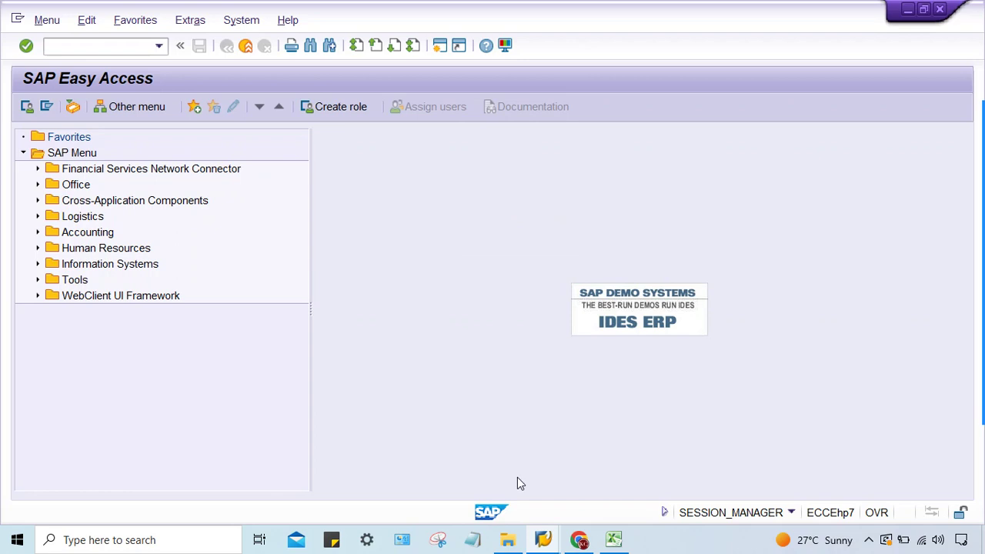
{"action": "mouse_move", "coordinate": [579, 542]}
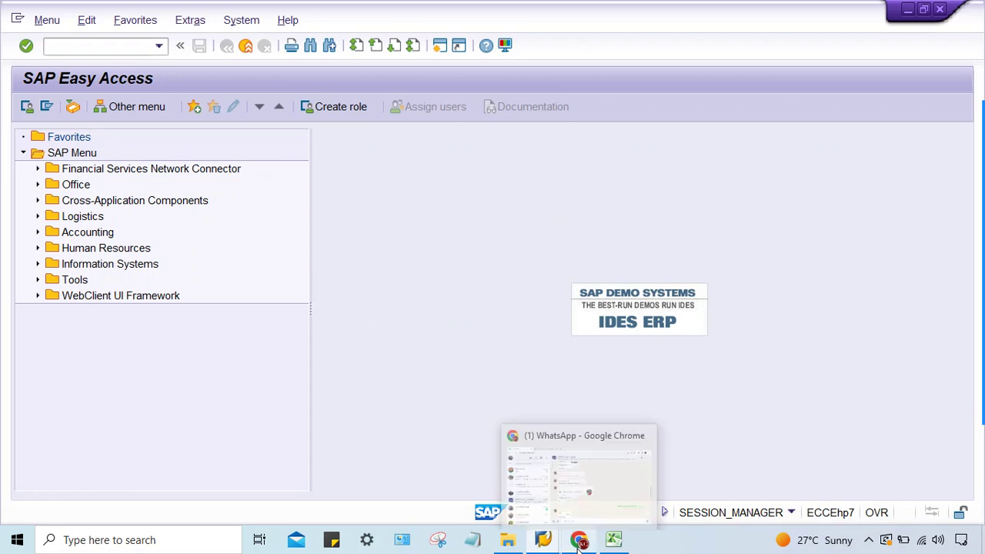
{"action": "left_click", "coordinate": [615, 488]}
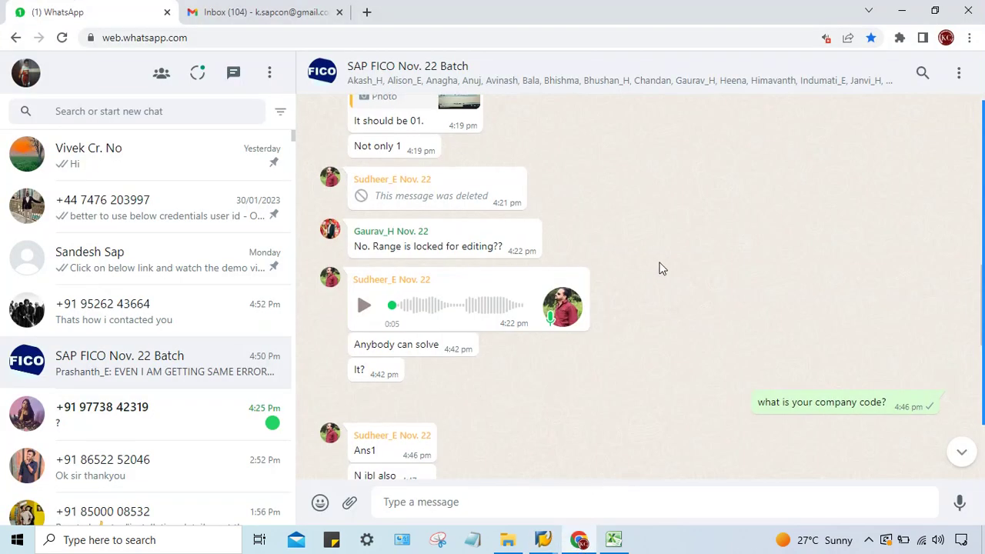
{"action": "scroll", "coordinate": [658, 269], "scroll_direction": "up", "scroll_amount": 5}
{"action": "scroll", "coordinate": [654, 270], "scroll_direction": "up", "scroll_amount": 5}
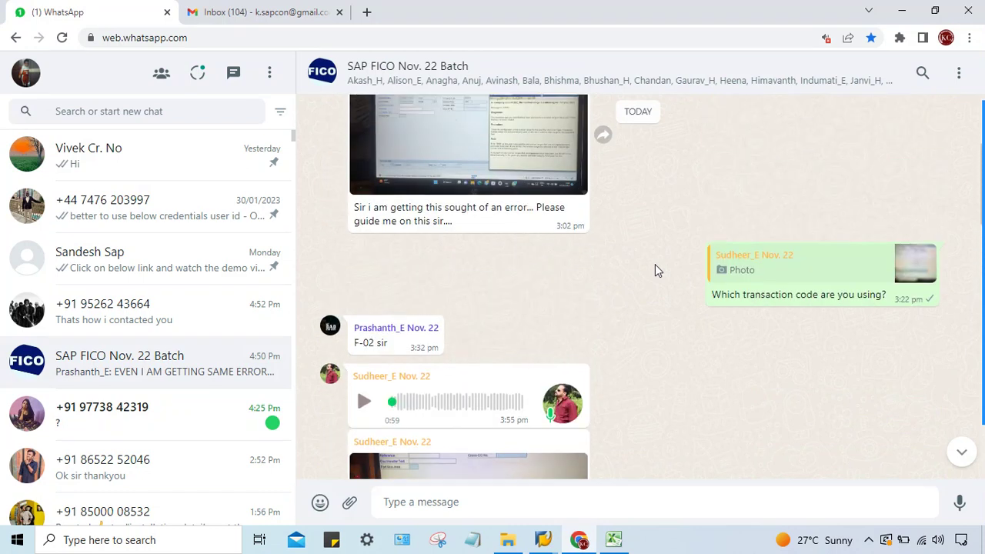
{"action": "left_click", "coordinate": [474, 183]}
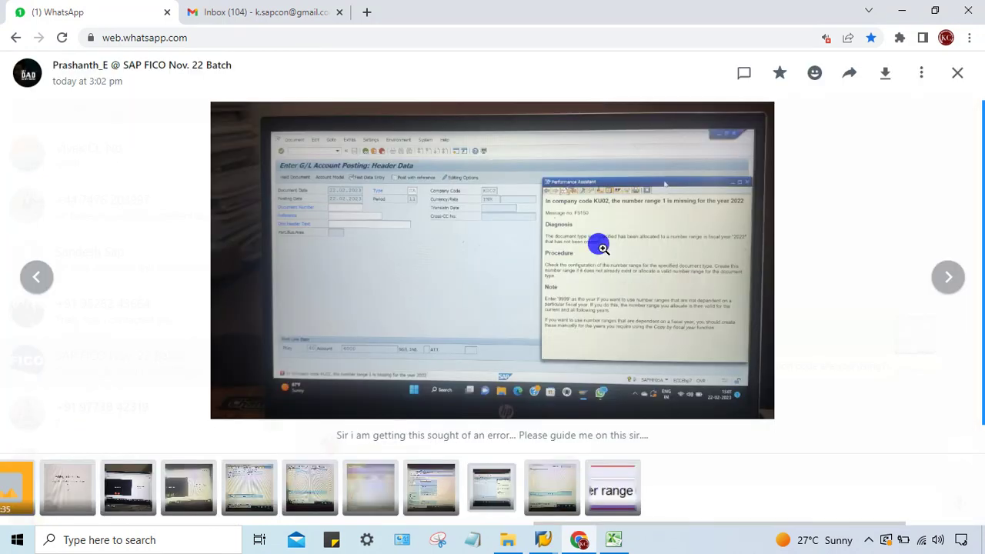
{"action": "left_click", "coordinate": [596, 247]}
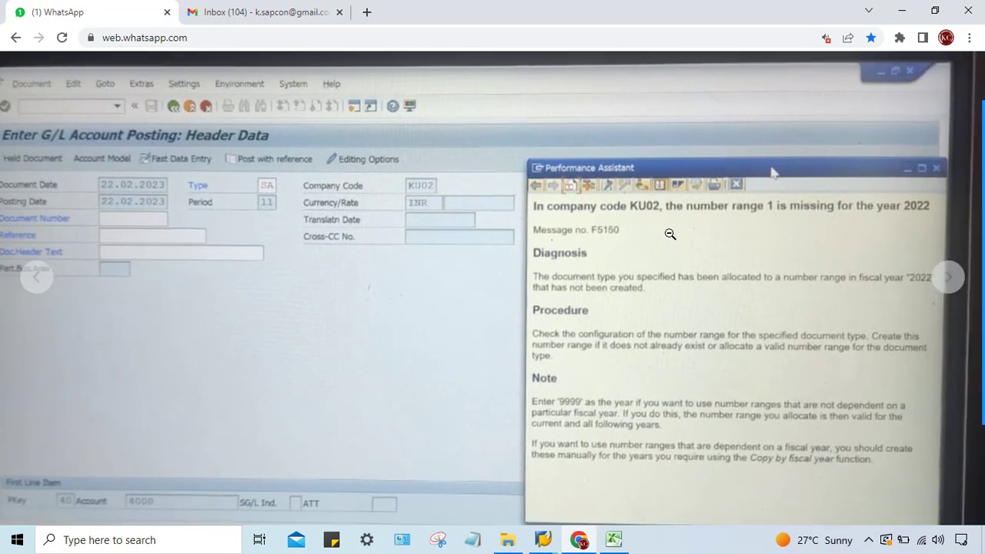
{"action": "left_click", "coordinate": [677, 228]}
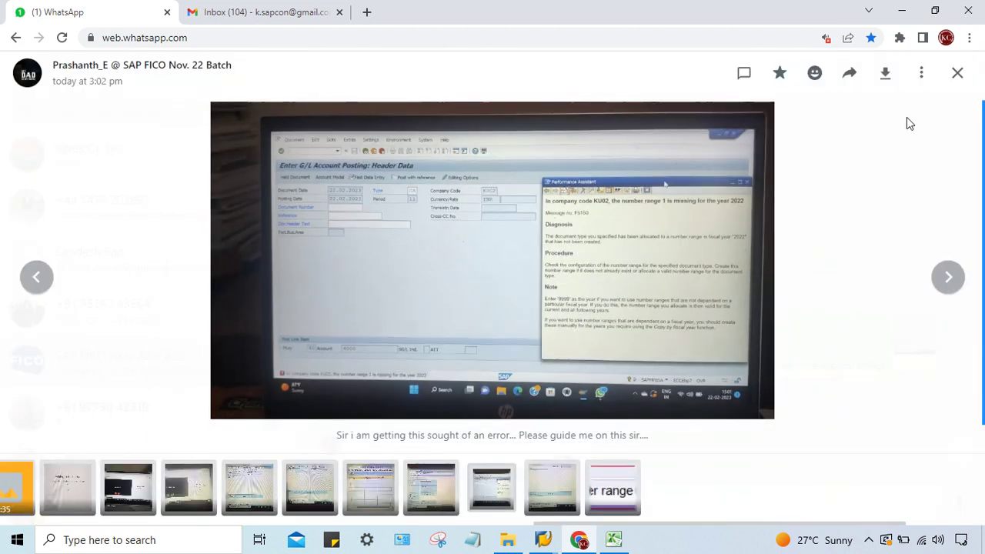
{"action": "left_click", "coordinate": [625, 249]}
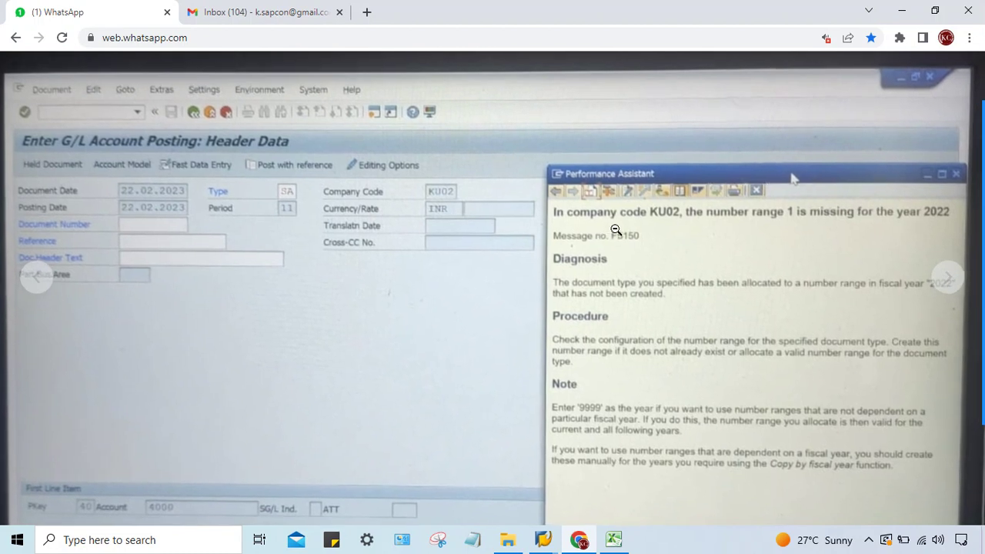
{"action": "left_click", "coordinate": [651, 227]}
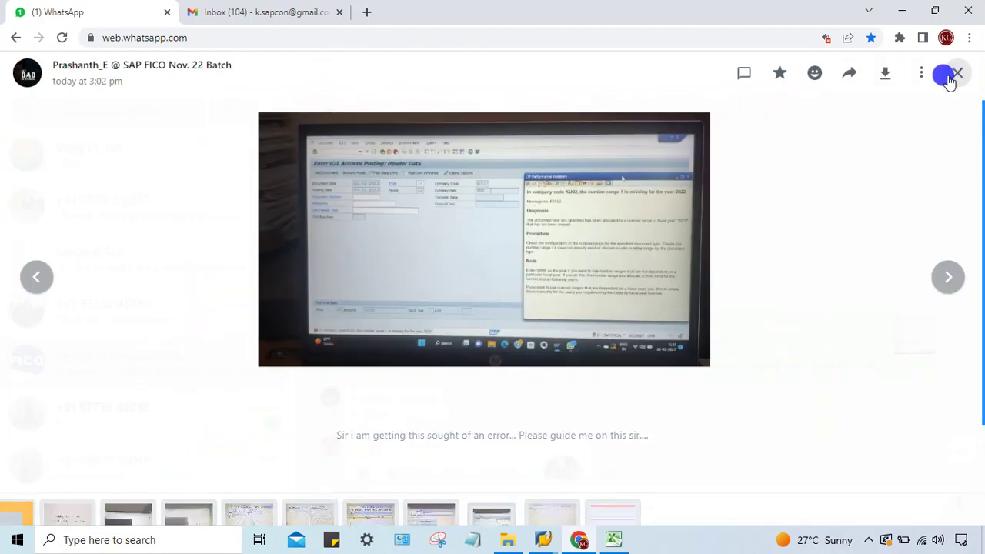
{"action": "left_click", "coordinate": [957, 73]}
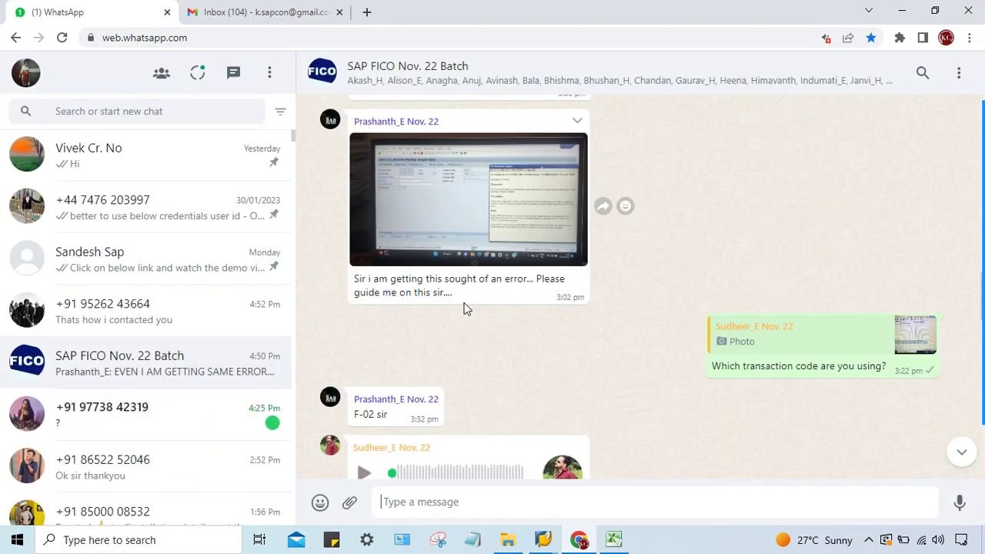
Read the follow-up chat messages to identify the company codes and transactions affected by the posting error.
{"action": "scroll", "coordinate": [456, 300], "scroll_direction": "down", "scroll_amount": 3}
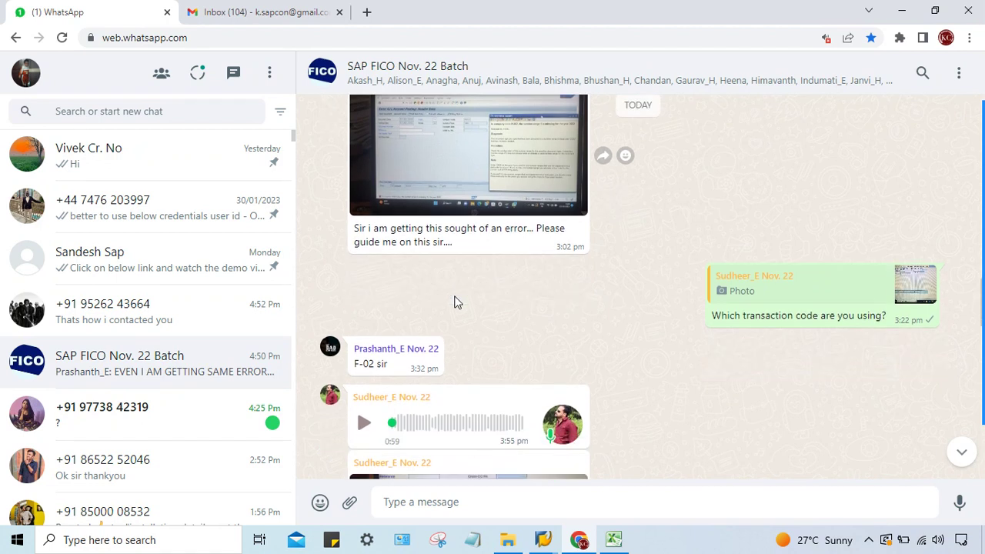
{"action": "scroll", "coordinate": [587, 269], "scroll_direction": "down", "scroll_amount": 3}
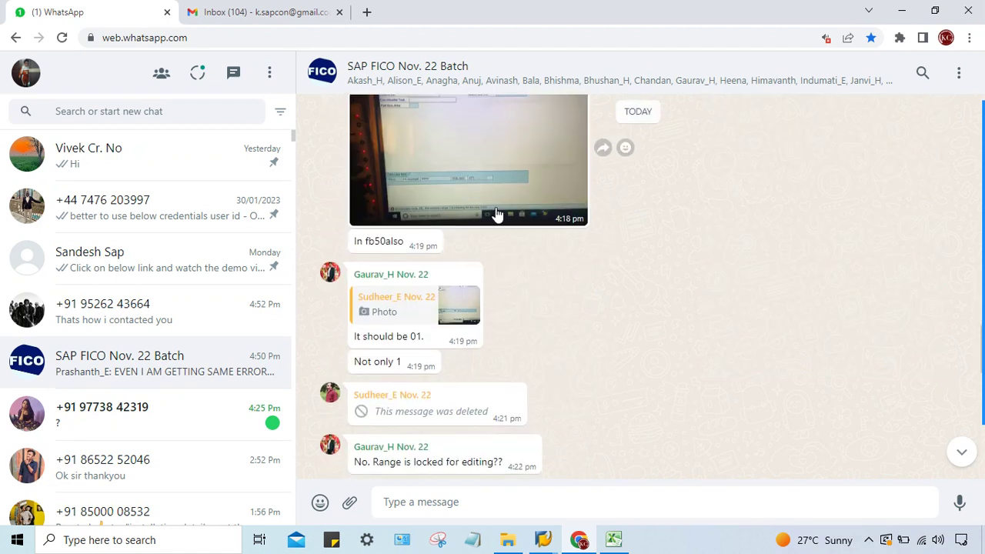
{"action": "scroll", "coordinate": [505, 315], "scroll_direction": "up", "scroll_amount": 2}
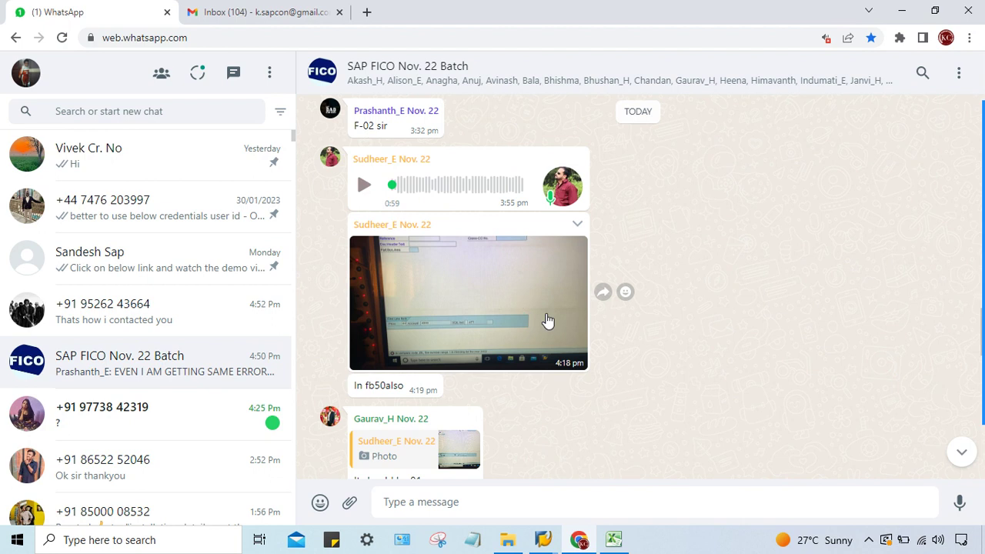
{"action": "scroll", "coordinate": [559, 342], "scroll_direction": "down", "scroll_amount": 8}
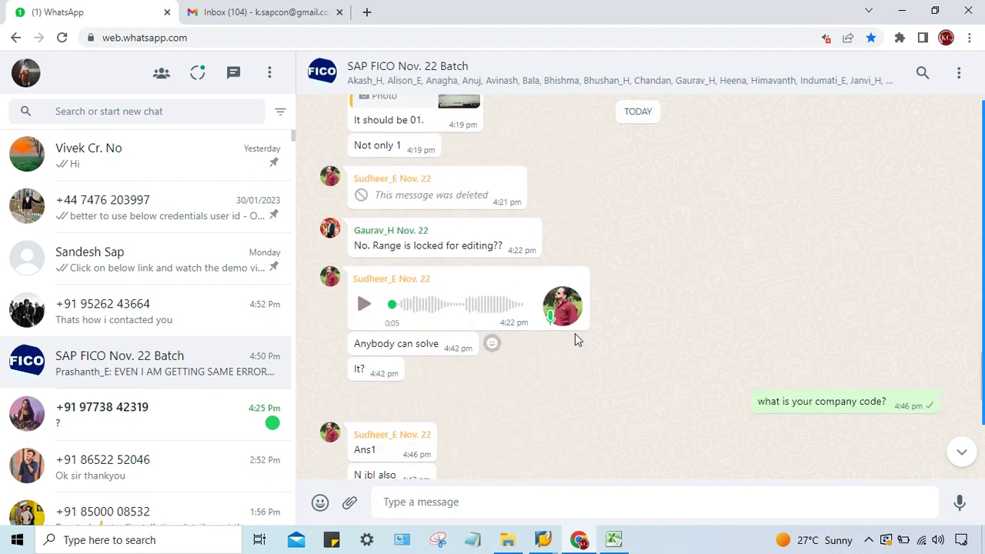
{"action": "scroll", "coordinate": [580, 333], "scroll_direction": "down", "scroll_amount": 2}
{"action": "scroll", "coordinate": [578, 334], "scroll_direction": "up", "scroll_amount": 2}
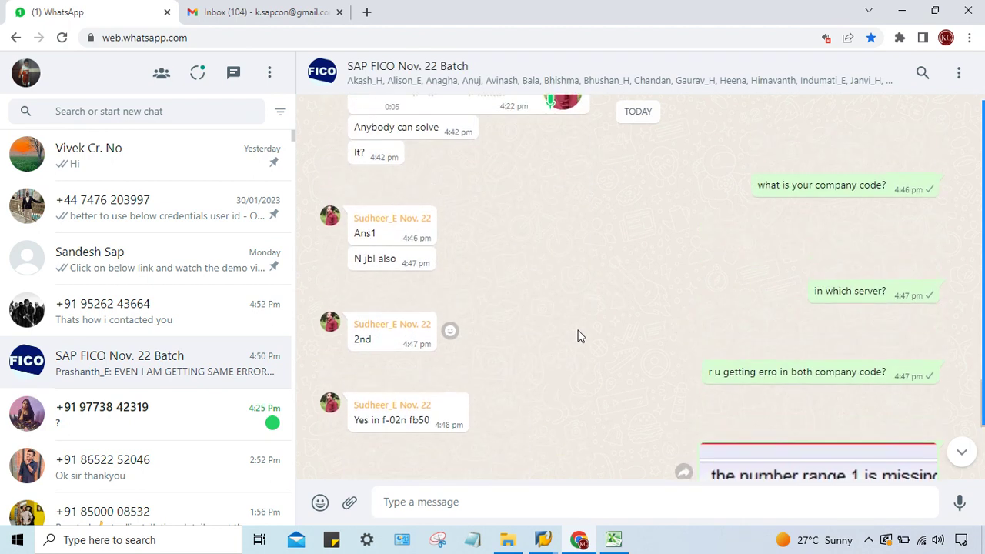
{"action": "double_click", "coordinate": [362, 233]}
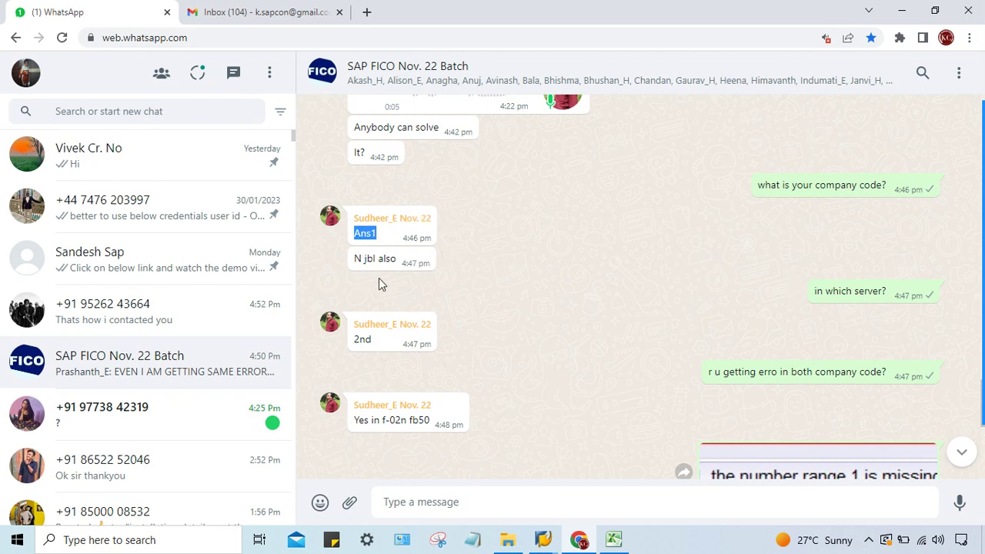
{"action": "double_click", "coordinate": [369, 258]}
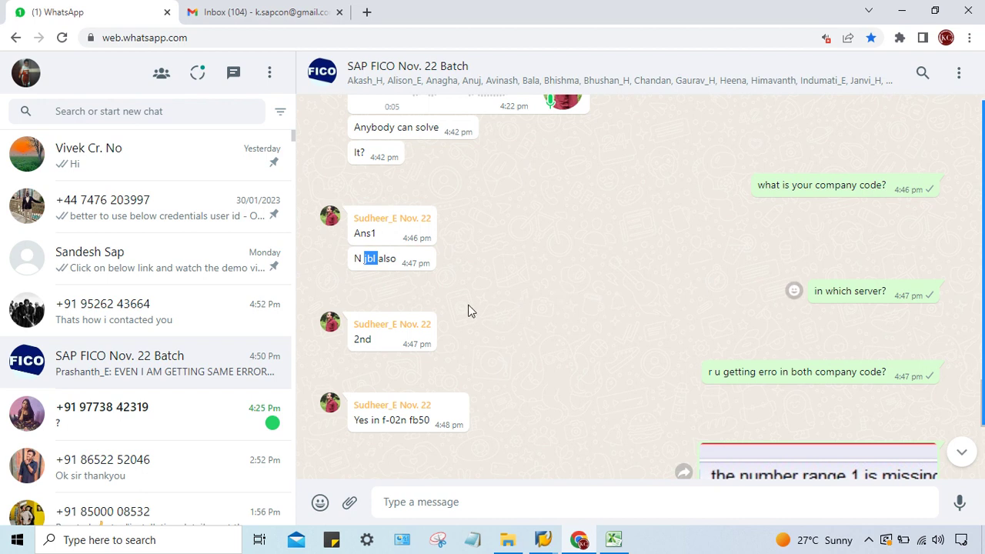
{"action": "double_click", "coordinate": [361, 233]}
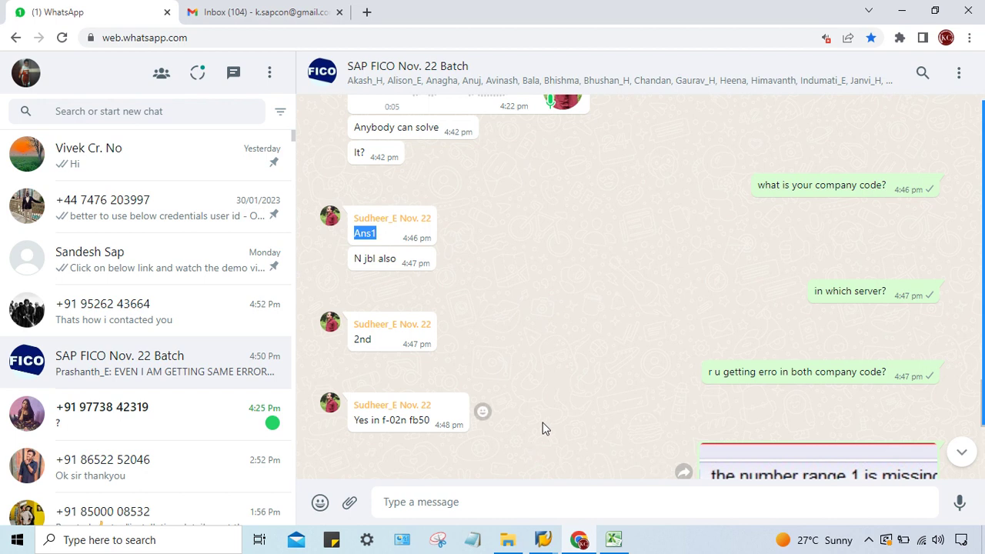
Switch to SAP and start transaction FB50 with company code ANS1.
{"action": "mouse_move", "coordinate": [536, 543]}
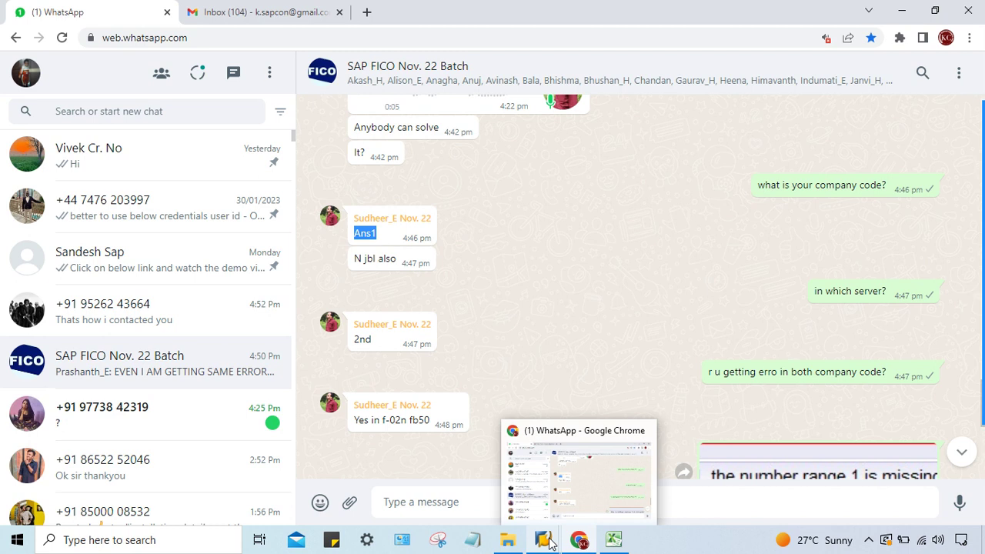
{"action": "left_click", "coordinate": [583, 510]}
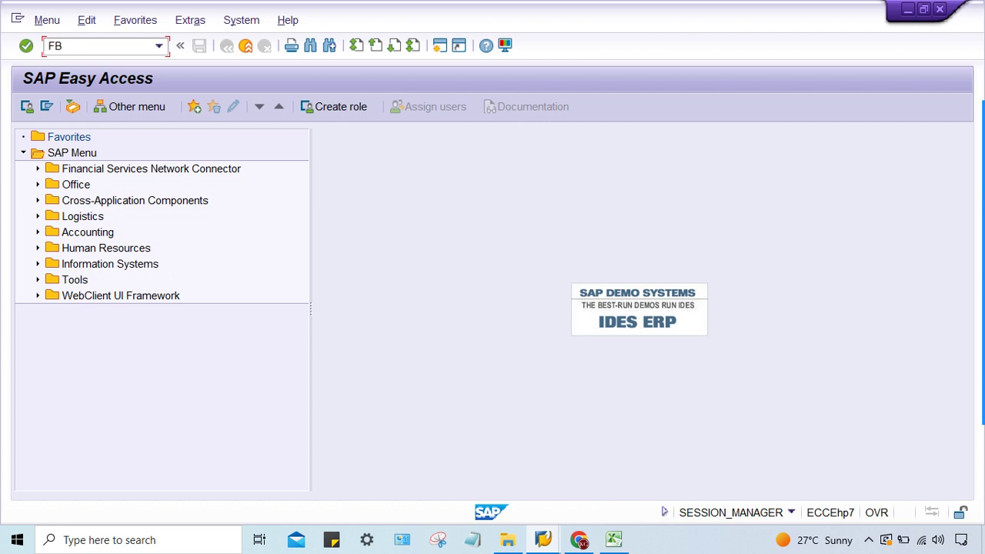
{"action": "key", "text": "Return"}
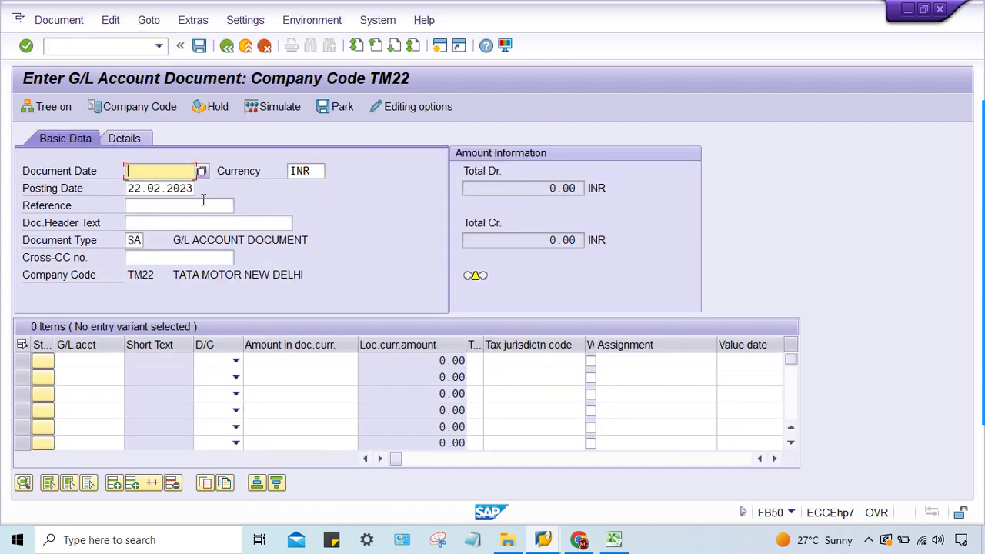
{"action": "left_click", "coordinate": [143, 240]}
{"action": "left_click", "coordinate": [139, 106]}
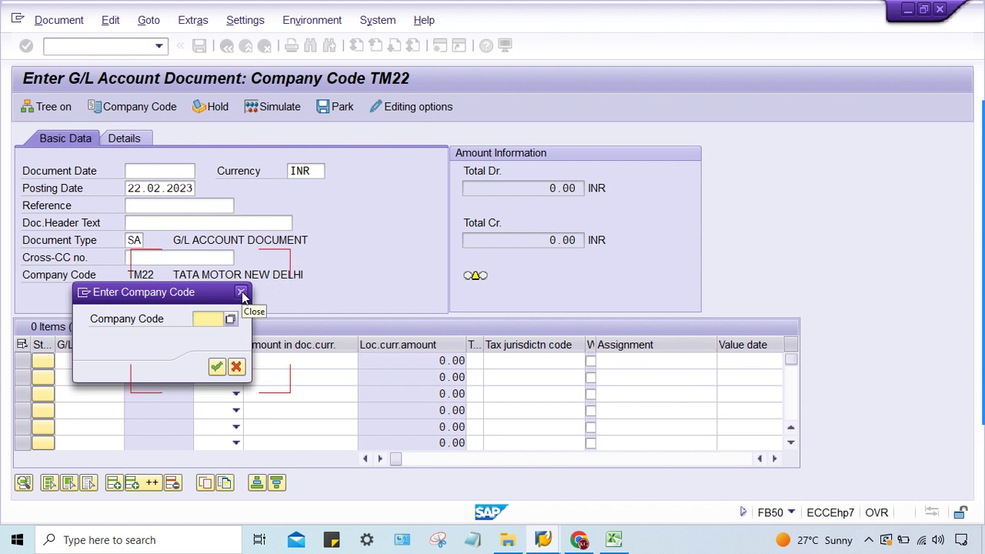
{"action": "type", "text": "AN51"}
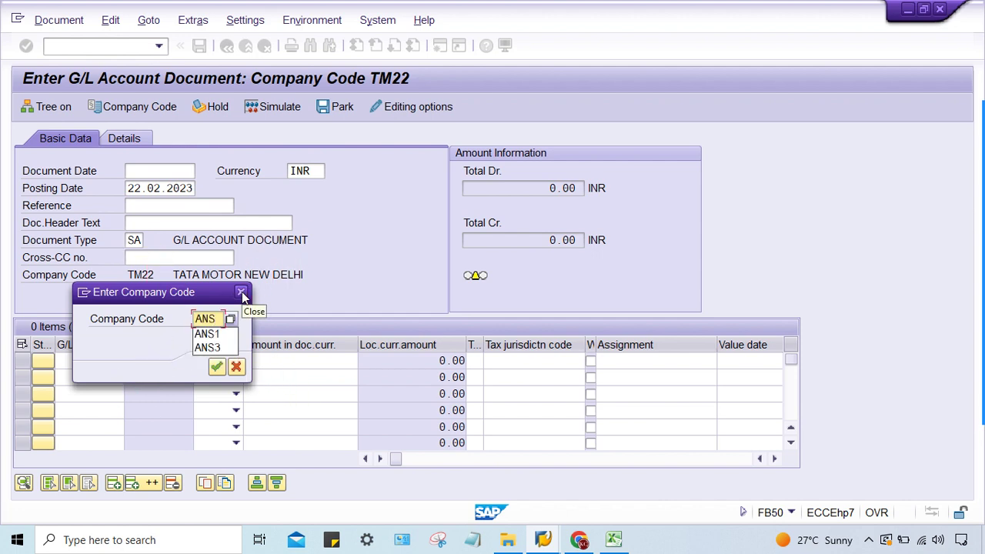
{"action": "key", "text": "Return"}
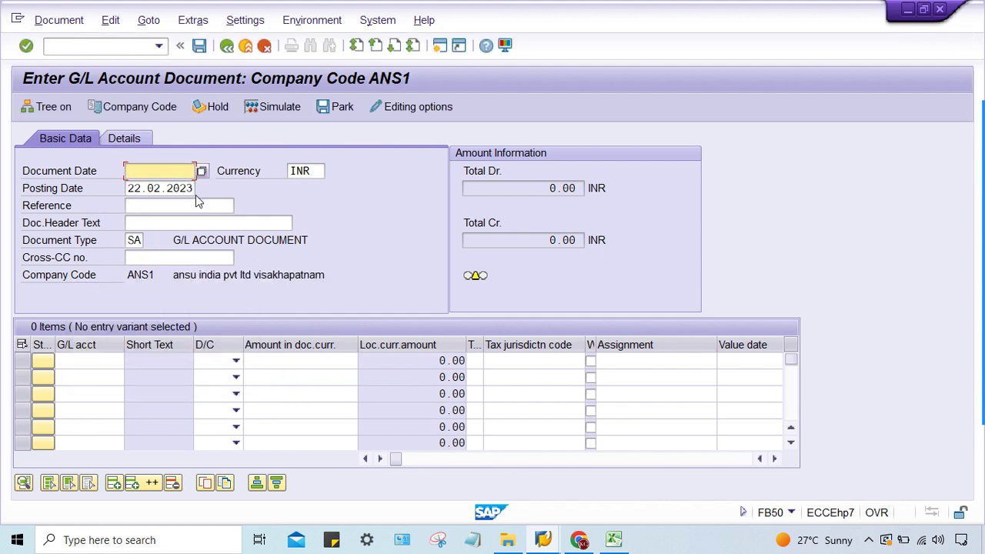
Enter document date 22.02.2023 and a debit line of 1000 on G/L account 4000, then validate the entry.
{"action": "type", "text": "22.02.2023"}
{"action": "left_click", "coordinate": [72, 359]}
{"action": "type", "text": "4000"}
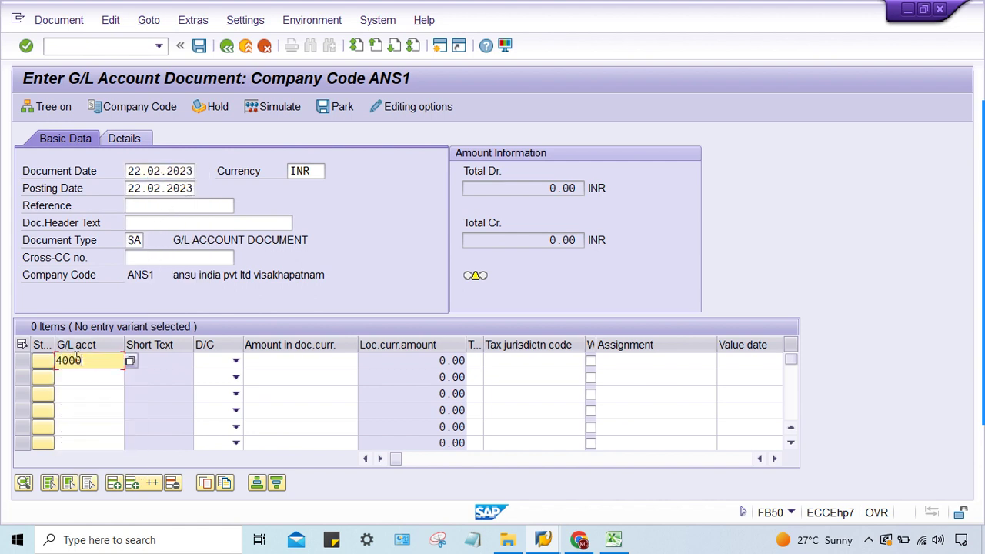
{"action": "key", "text": "Tab"}
{"action": "key", "text": "Down"}
{"action": "key", "text": "Tab"}
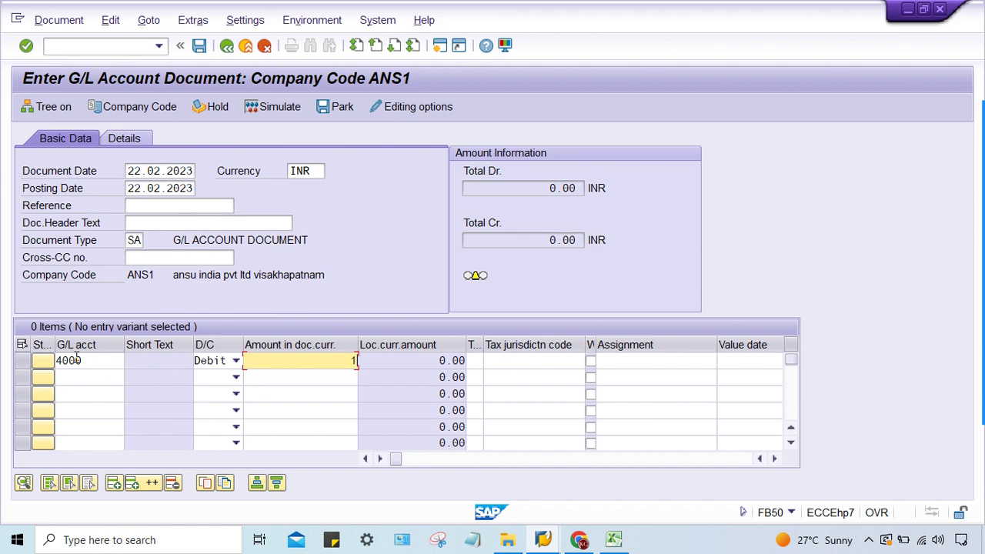
{"action": "key", "text": "Return"}
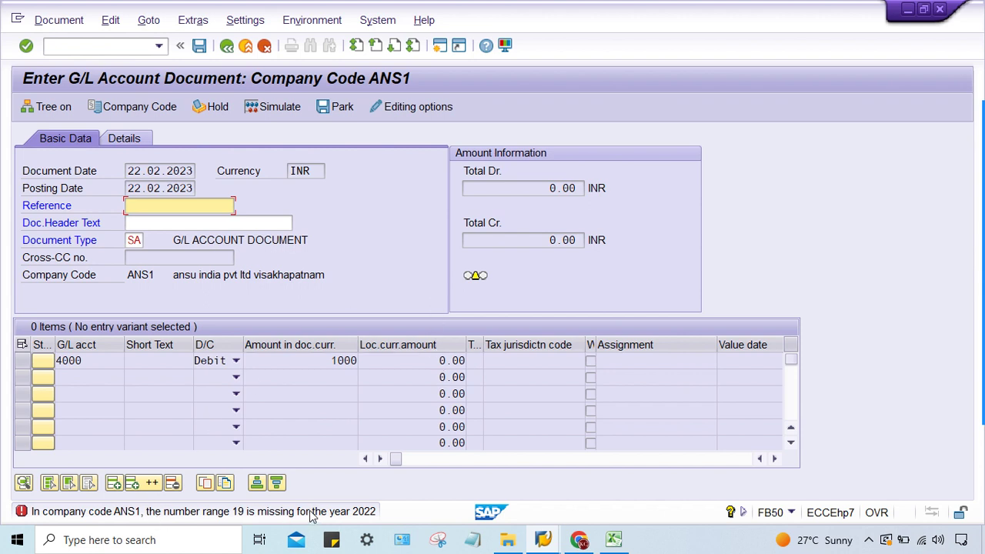
In a new SAP session, run transaction OBA7 and open the details of document type SA.
{"action": "left_click", "coordinate": [441, 45]}
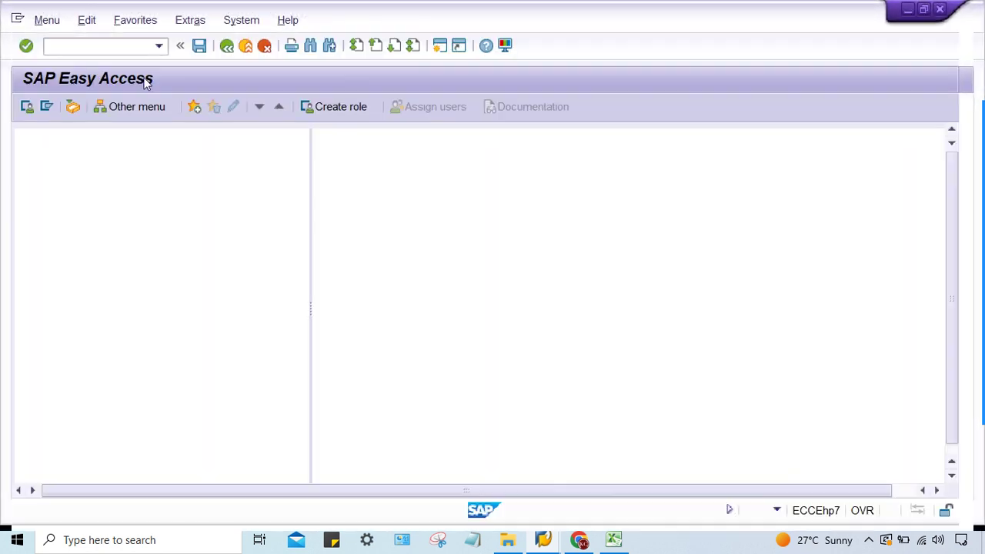
{"action": "left_click", "coordinate": [105, 45]}
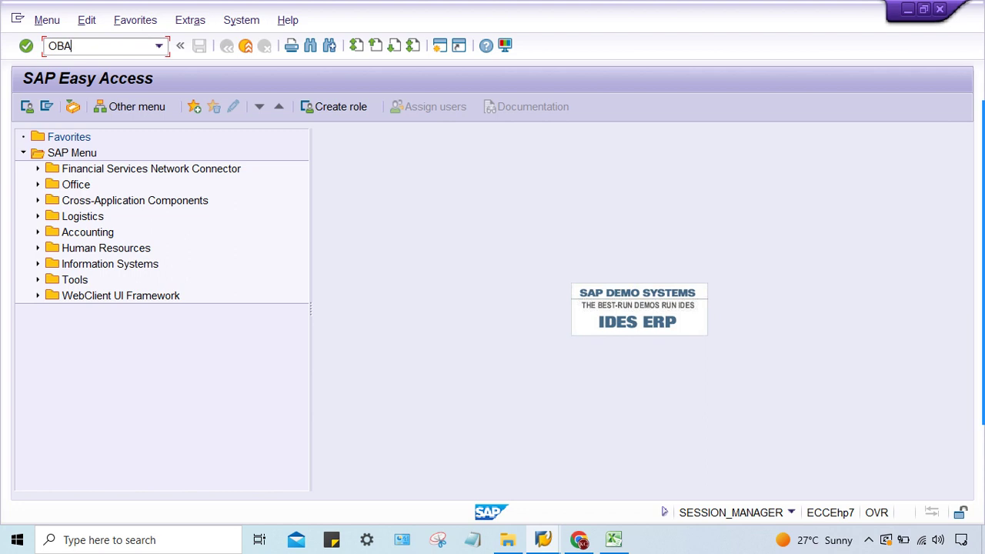
{"action": "key", "text": "Return"}
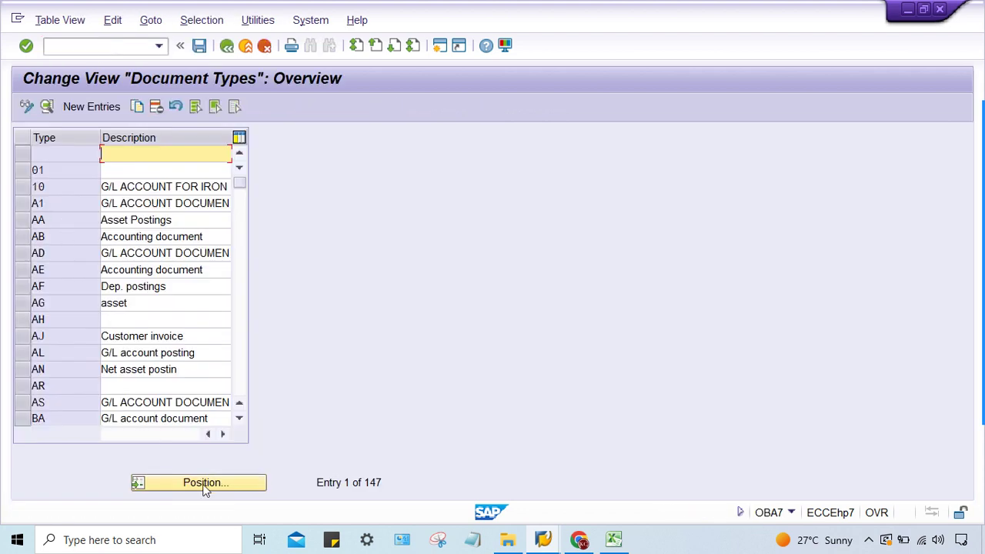
{"action": "left_click", "coordinate": [216, 488]}
{"action": "type", "text": "SA"}
{"action": "key", "text": "Return"}
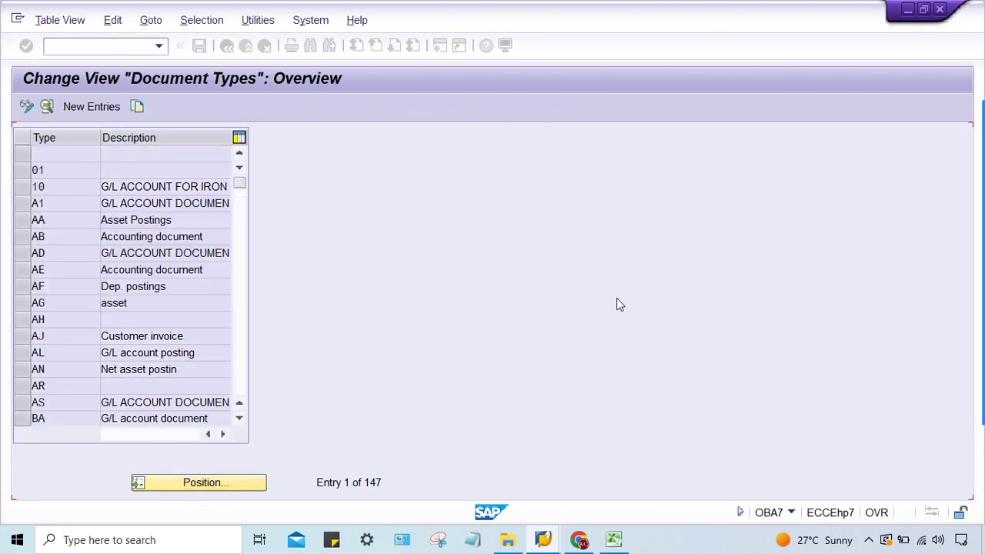
{"action": "double_click", "coordinate": [66, 154]}
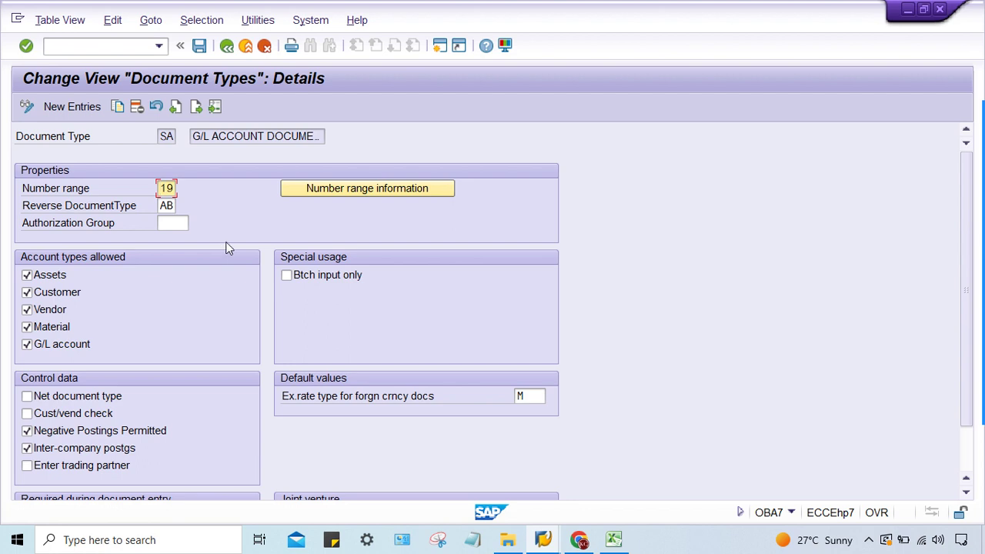
Open the accounting document number range intervals of company code ANS1 for editing from document type SA.
{"action": "left_click", "coordinate": [331, 192]}
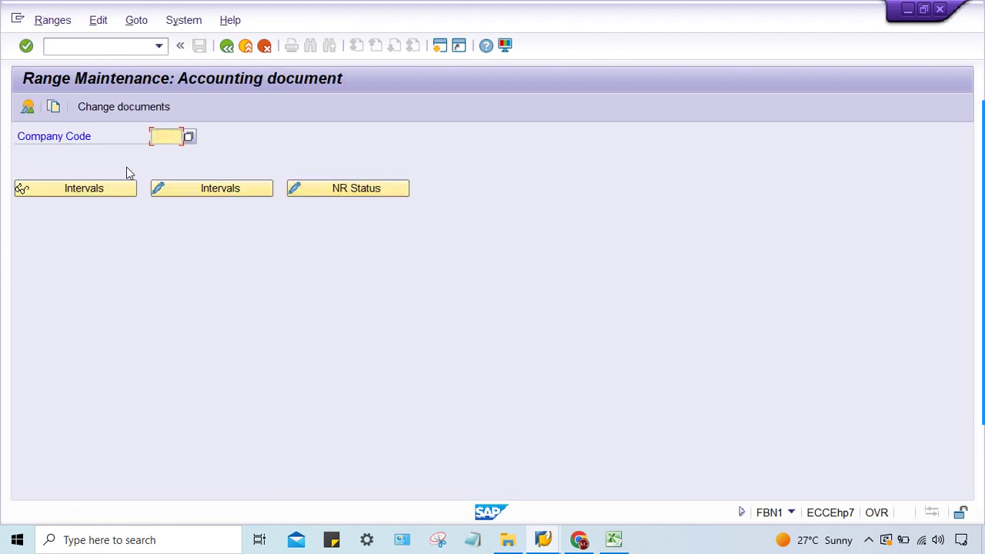
{"action": "type", "text": "ans"}
{"action": "key", "text": "Down"}
{"action": "key", "text": "Return"}
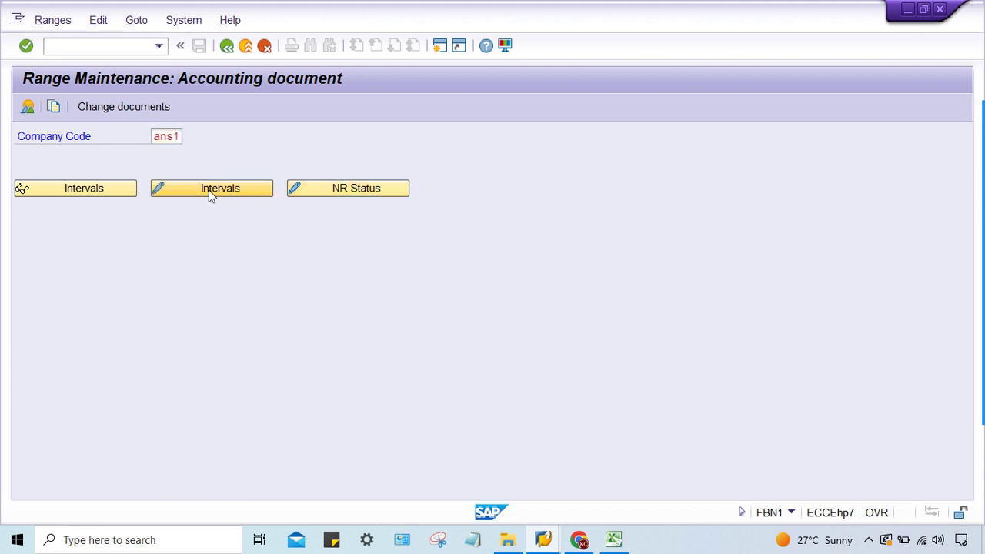
{"action": "left_click", "coordinate": [208, 190]}
Add number range interval 19 for year 2022 from 2000 to 2999, save it and accept the transport notice.
{"action": "left_click", "coordinate": [26, 106]}
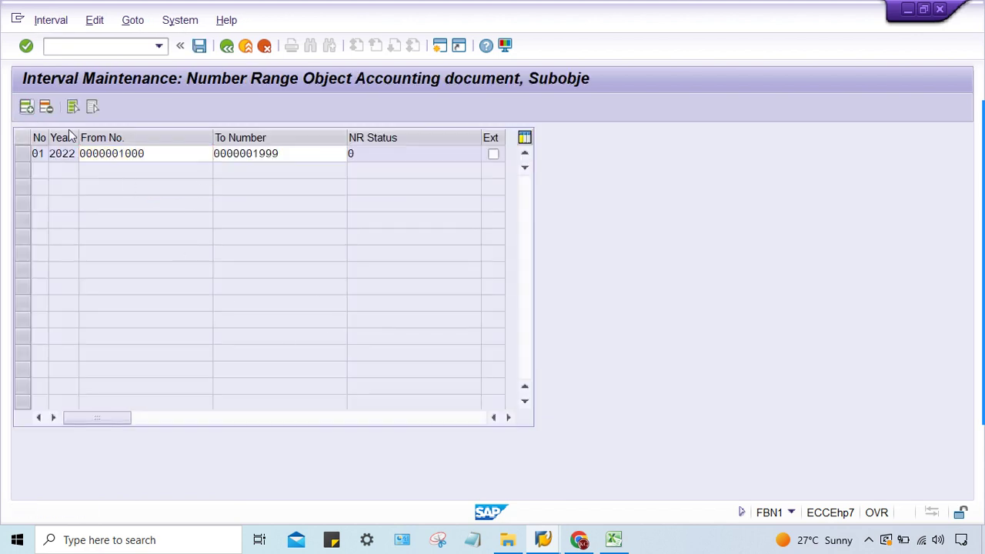
{"action": "type", "text": "19"}
{"action": "key", "text": "Tab"}
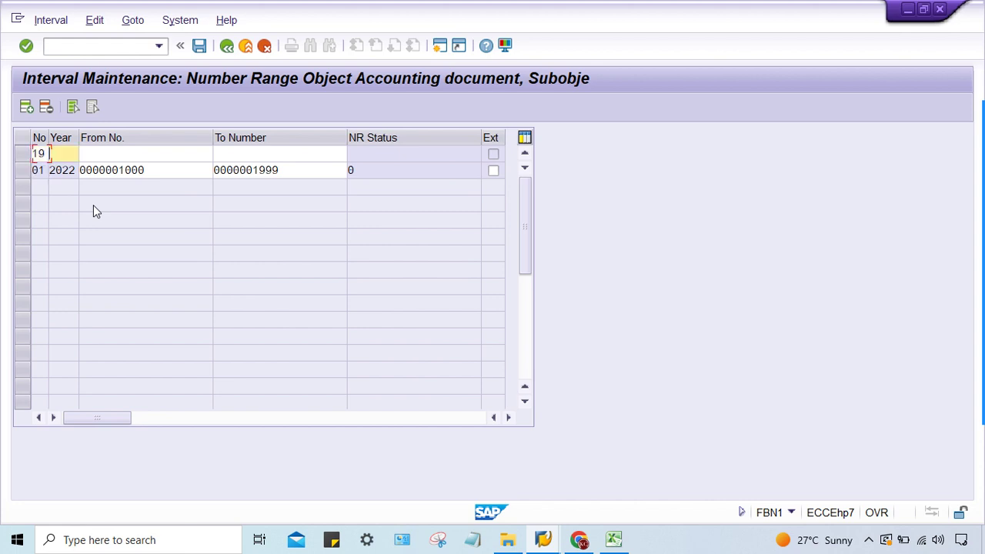
{"action": "type", "text": "2022"}
{"action": "key", "text": "Tab"}
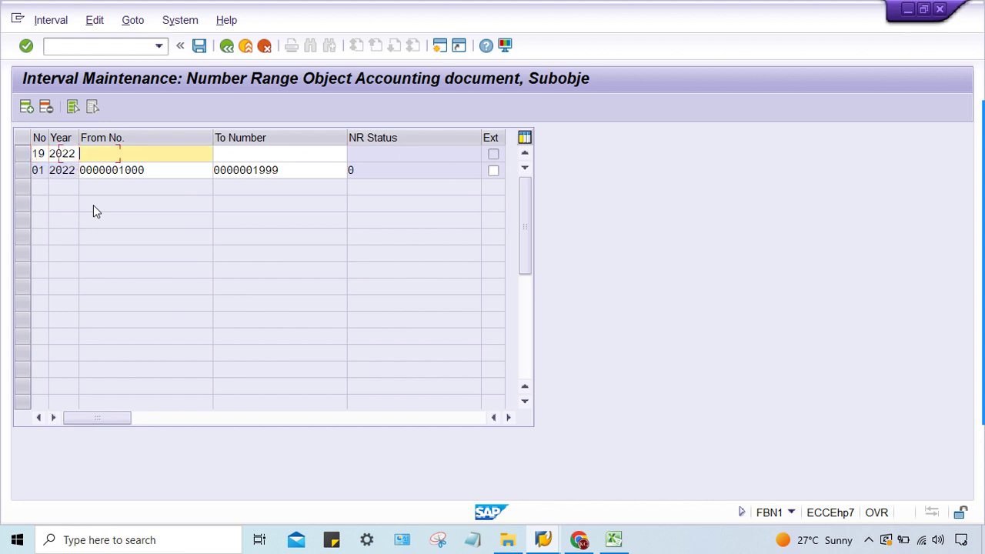
{"action": "type", "text": "2000"}
{"action": "key", "text": "Tab"}
{"action": "type", "text": "2999"}
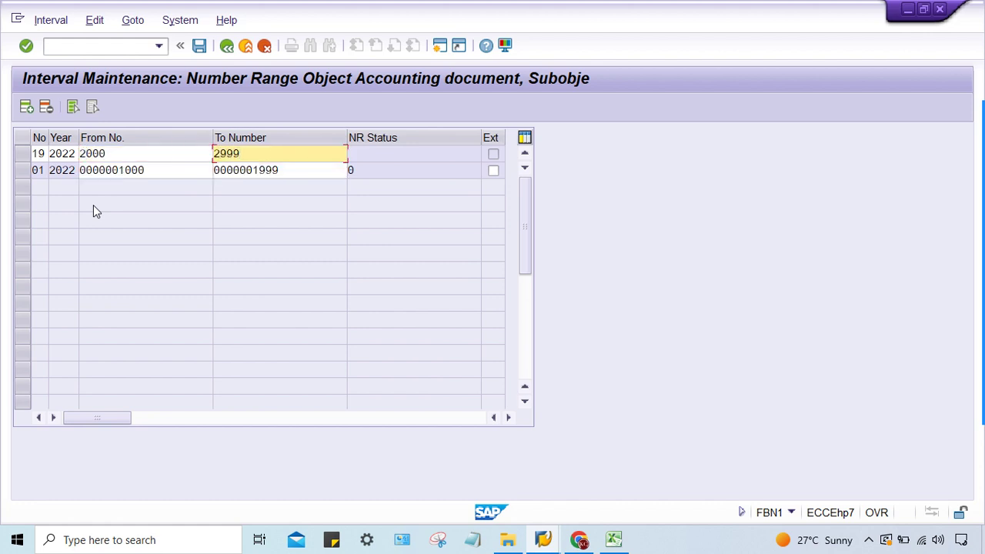
{"action": "key", "text": "Return"}
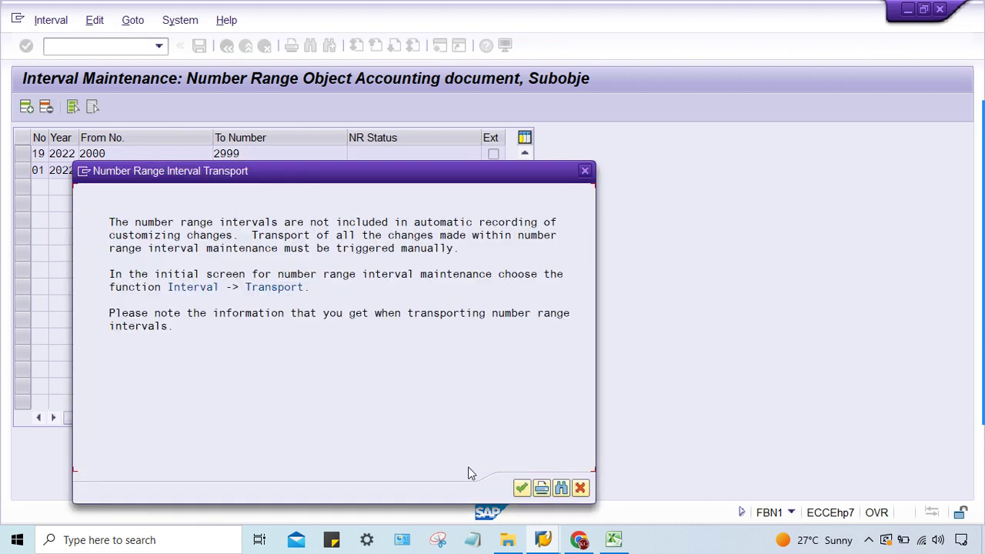
{"action": "left_click", "coordinate": [521, 488]}
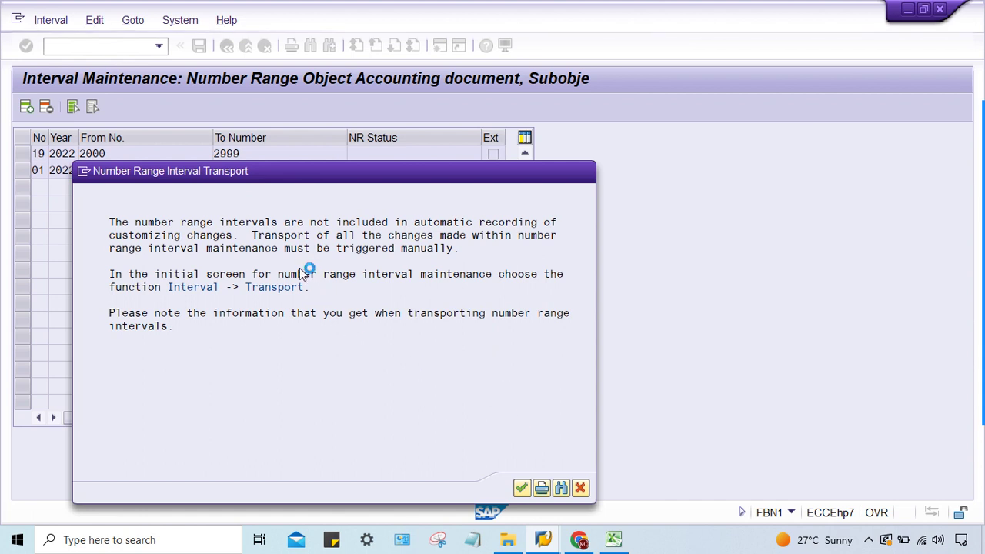
{"action": "key", "text": "Return"}
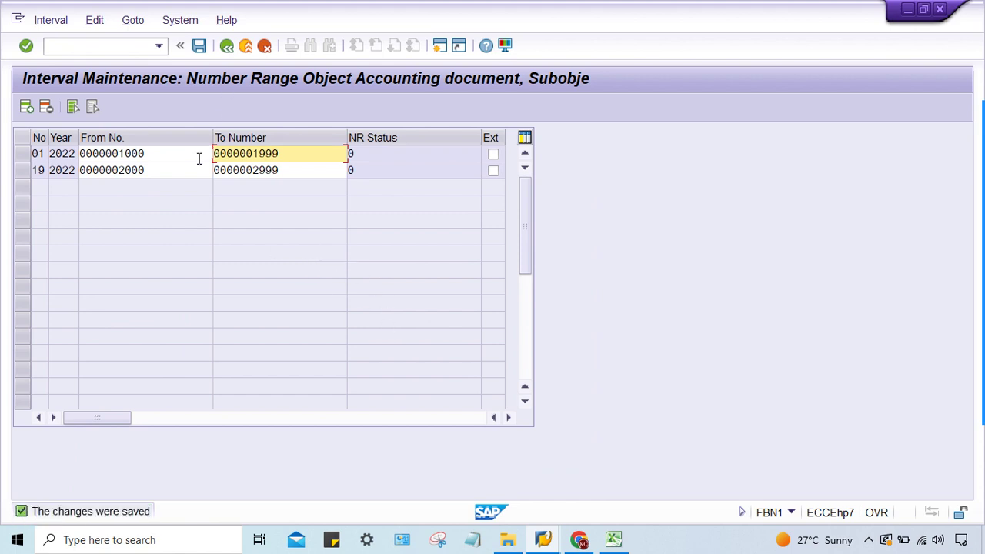
Return to the details of document type SA, set its number range to 1 and save with the proposed customizing request.
{"action": "left_click", "coordinate": [226, 46]}
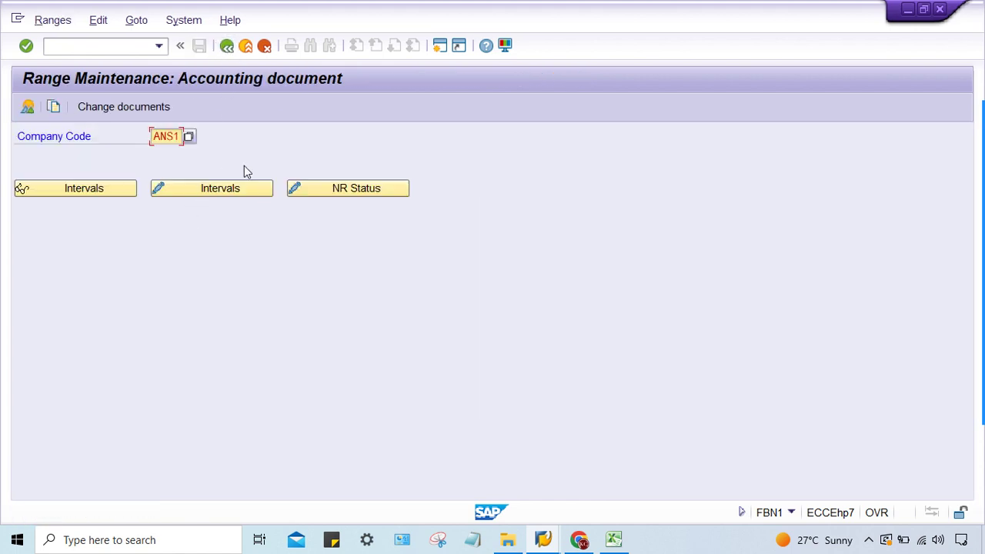
{"action": "left_click", "coordinate": [226, 46]}
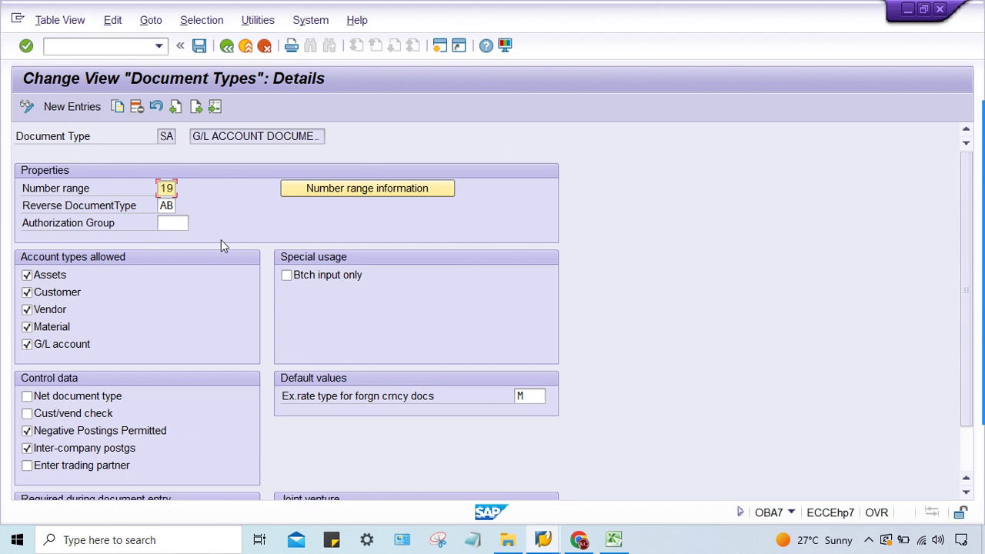
{"action": "key", "text": "Delete"}
{"action": "key", "text": "Delete"}
{"action": "key", "text": "ctrl+s"}
{"action": "left_click", "coordinate": [281, 279]}
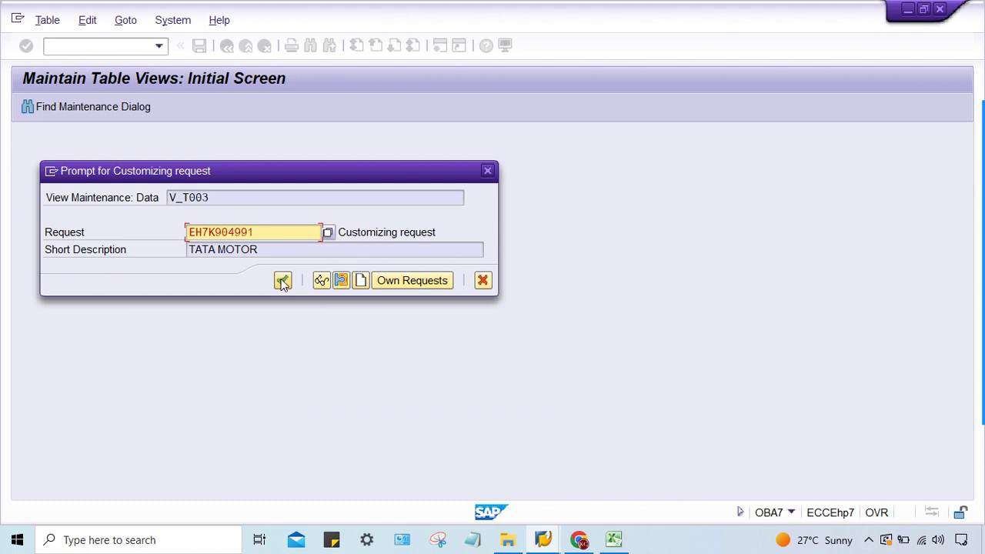
In the G/L posting session, restart FB50 and validate an entry with document date 22.02.2023.
{"action": "mouse_move", "coordinate": [543, 537]}
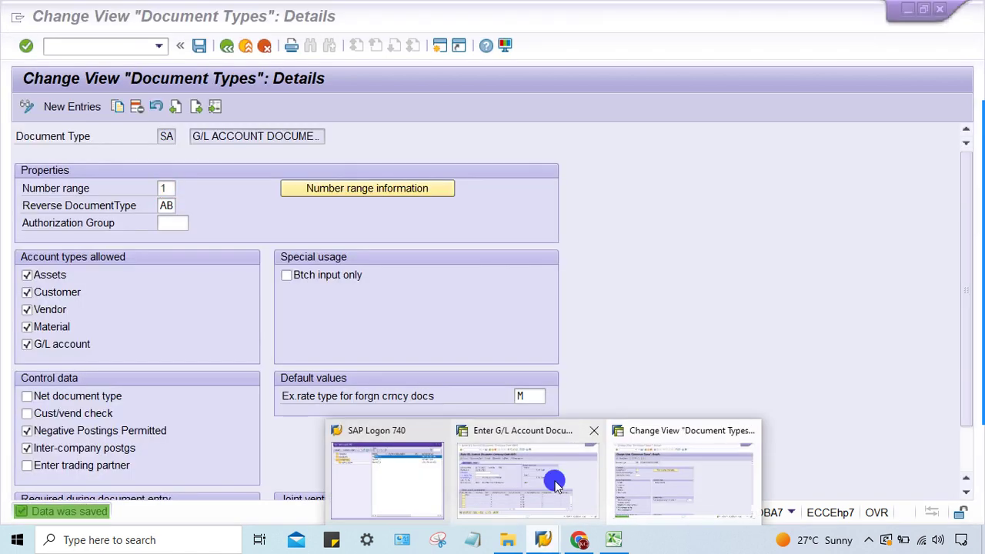
{"action": "left_click", "coordinate": [556, 480]}
{"action": "left_click", "coordinate": [159, 46]}
{"action": "left_click", "coordinate": [108, 73]}
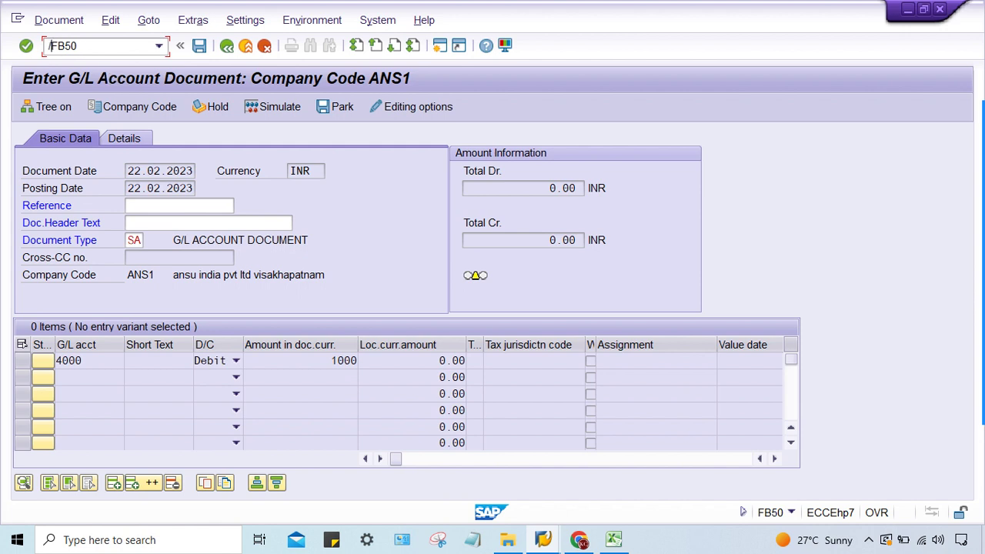
{"action": "key", "text": "Return"}
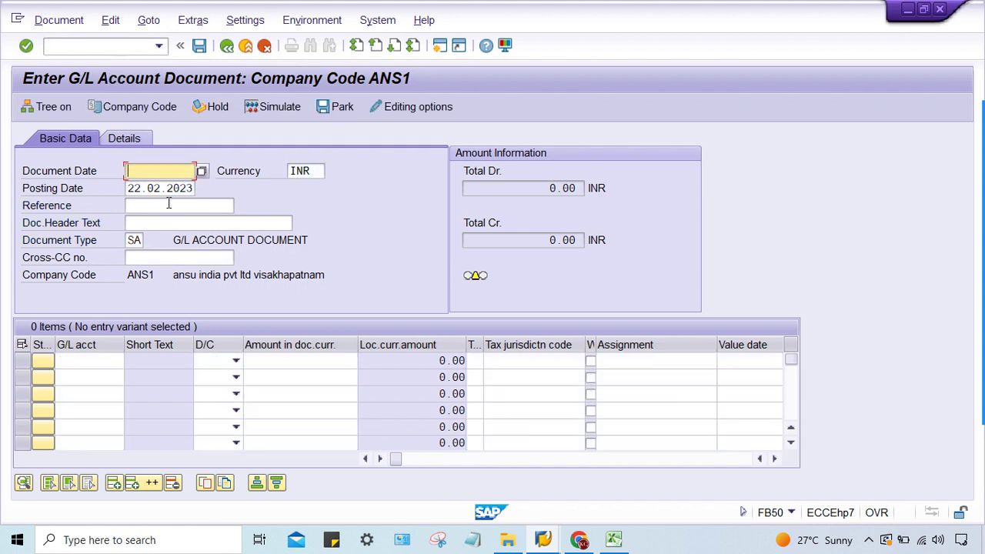
{"action": "left_click", "coordinate": [161, 171]}
{"action": "left_click", "coordinate": [157, 184]}
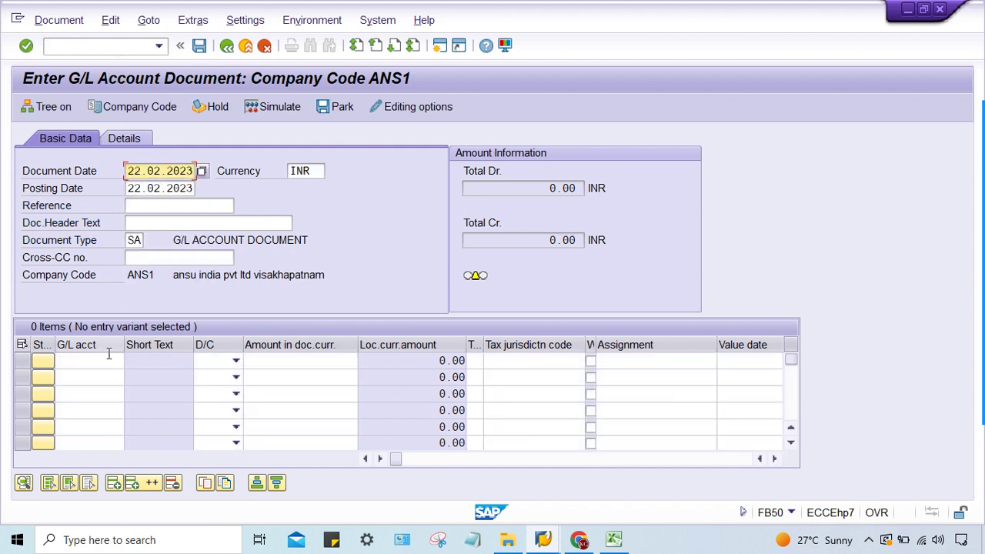
{"action": "key", "text": "Return"}
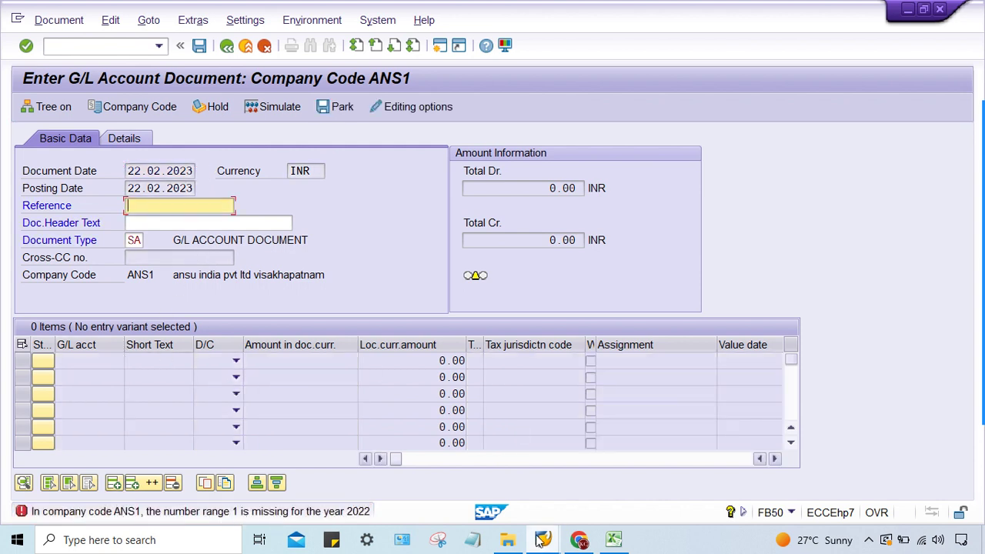
From document type SA, reopen the ANS1 number range intervals and check how the first interval's number is written.
{"action": "mouse_move", "coordinate": [542, 536]}
{"action": "left_click", "coordinate": [664, 469]}
{"action": "left_click", "coordinate": [380, 188]}
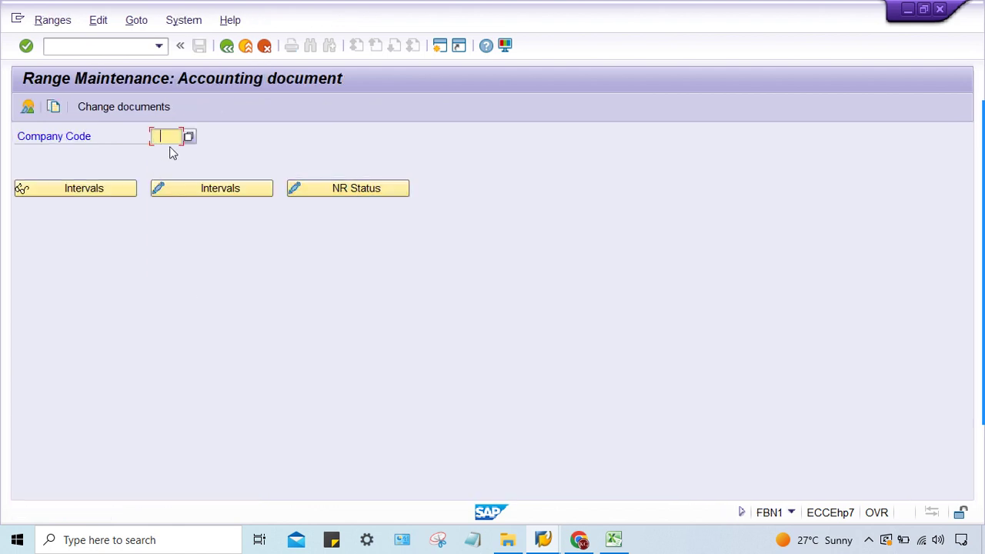
{"action": "left_click", "coordinate": [171, 143]}
{"action": "left_click", "coordinate": [171, 149]}
{"action": "left_click", "coordinate": [194, 189]}
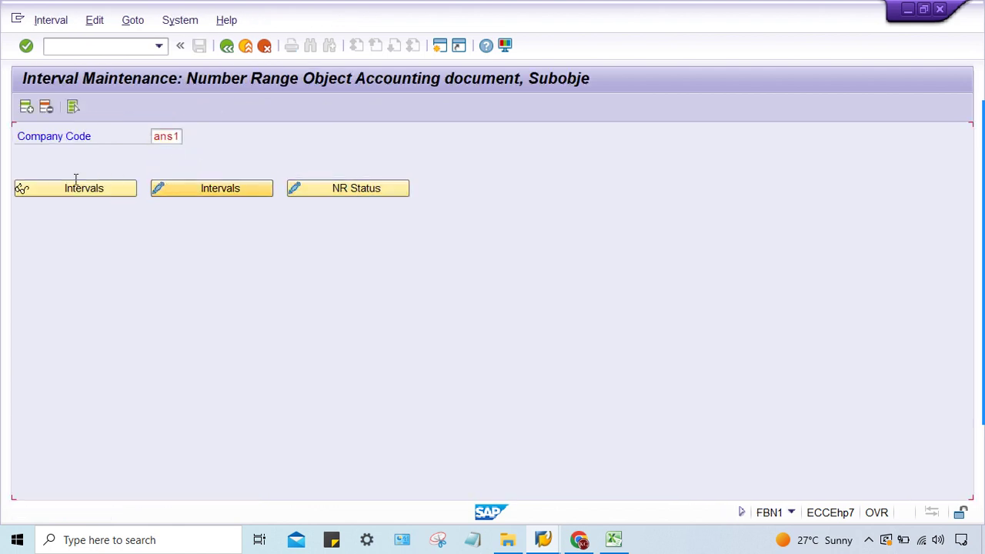
{"action": "left_click", "coordinate": [27, 150]}
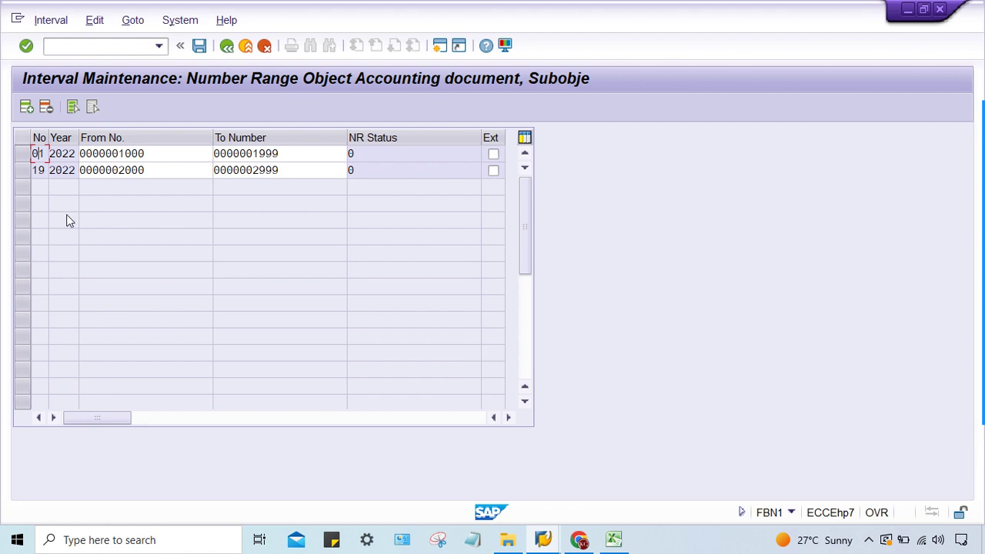
{"action": "left_click_drag", "start_coordinate": [35, 153], "coordinate": [48, 154]}
{"action": "left_click_drag", "start_coordinate": [34, 151], "coordinate": [43, 154]}
Return to the details of document type SA, set its number range to 01 and save.
{"action": "left_click", "coordinate": [226, 48]}
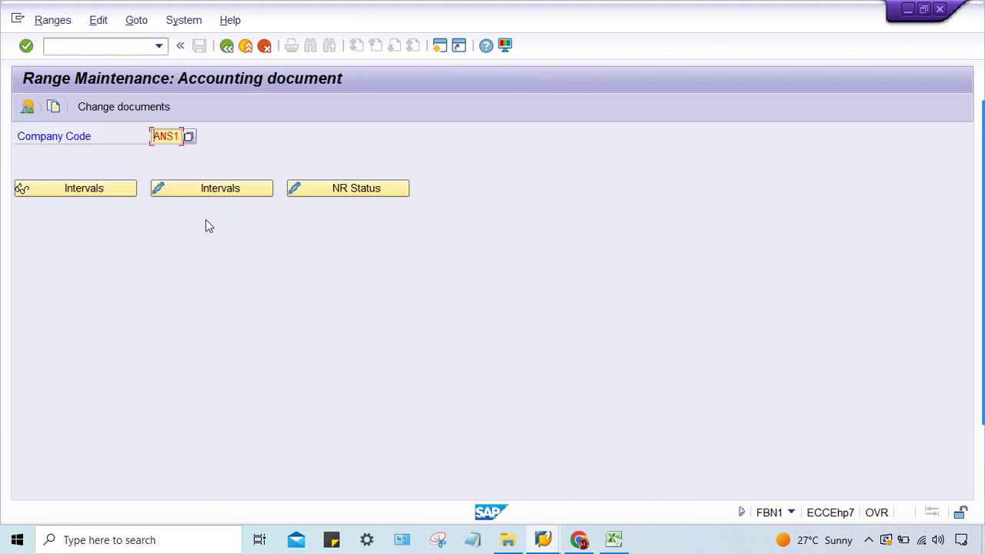
{"action": "left_click", "coordinate": [224, 49]}
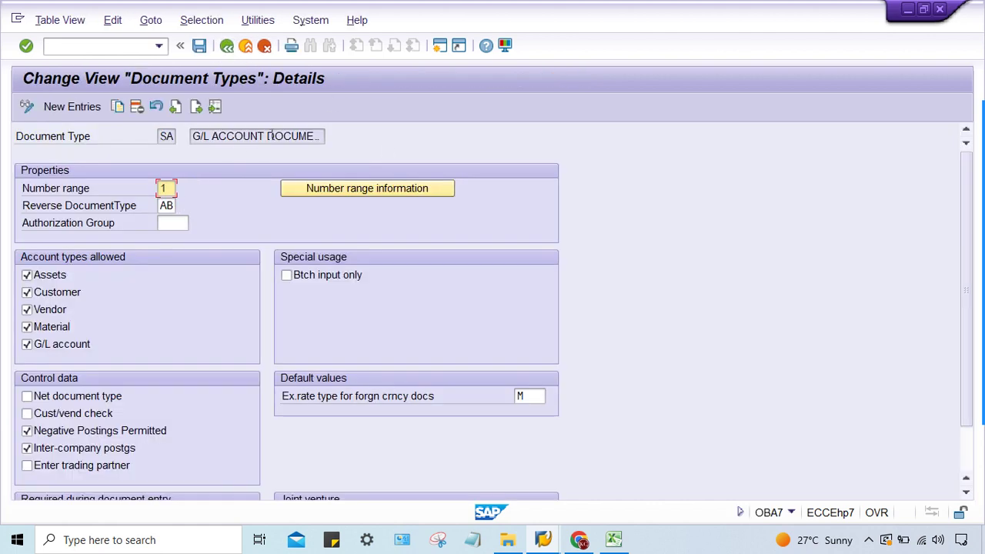
{"action": "type", "text": "01"}
{"action": "key", "text": "ctrl+s"}
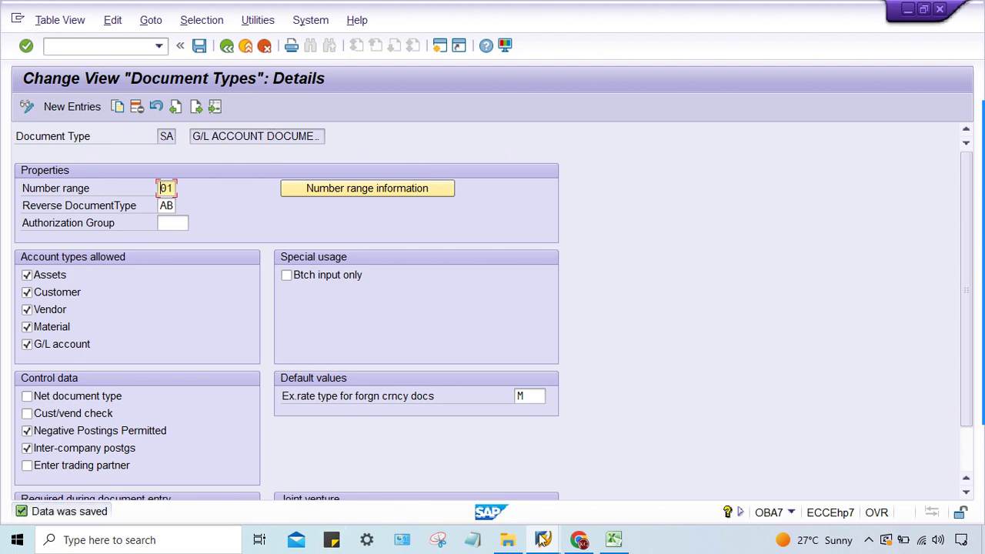
Restart FB50 in the posting session and validate document date 22.02.2023 against the changed number range.
{"action": "mouse_move", "coordinate": [543, 538]}
{"action": "left_click", "coordinate": [554, 492]}
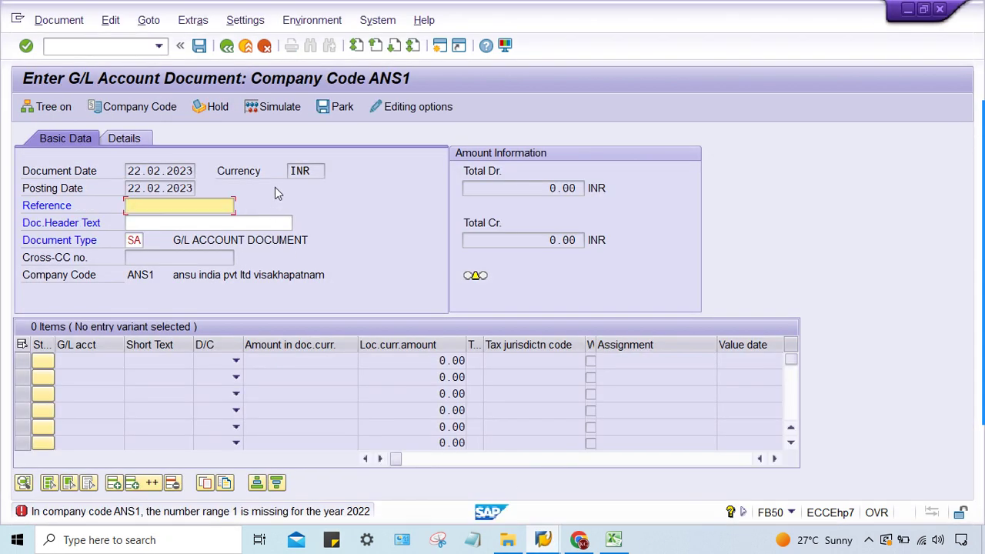
{"action": "left_click", "coordinate": [100, 46]}
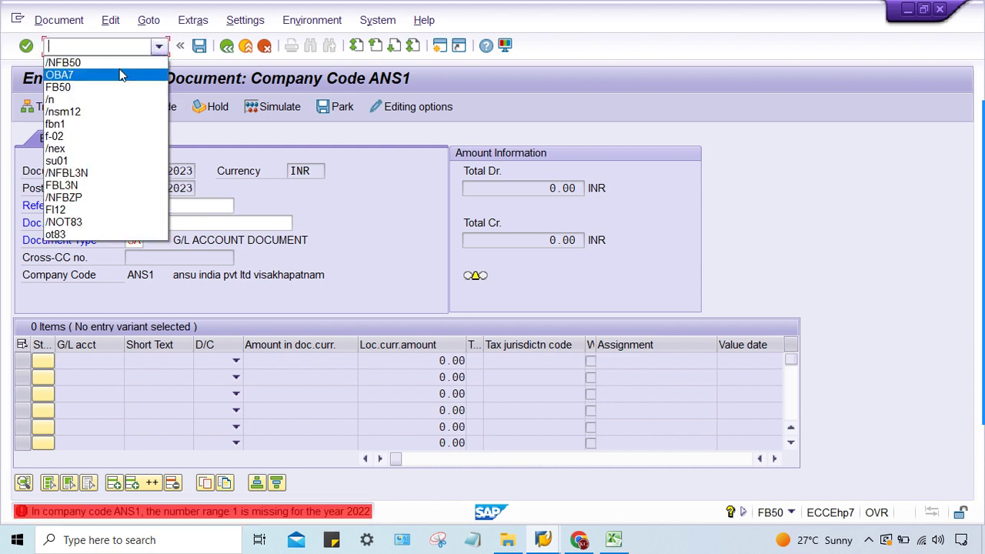
{"action": "left_click", "coordinate": [115, 63]}
{"action": "key", "text": "Return"}
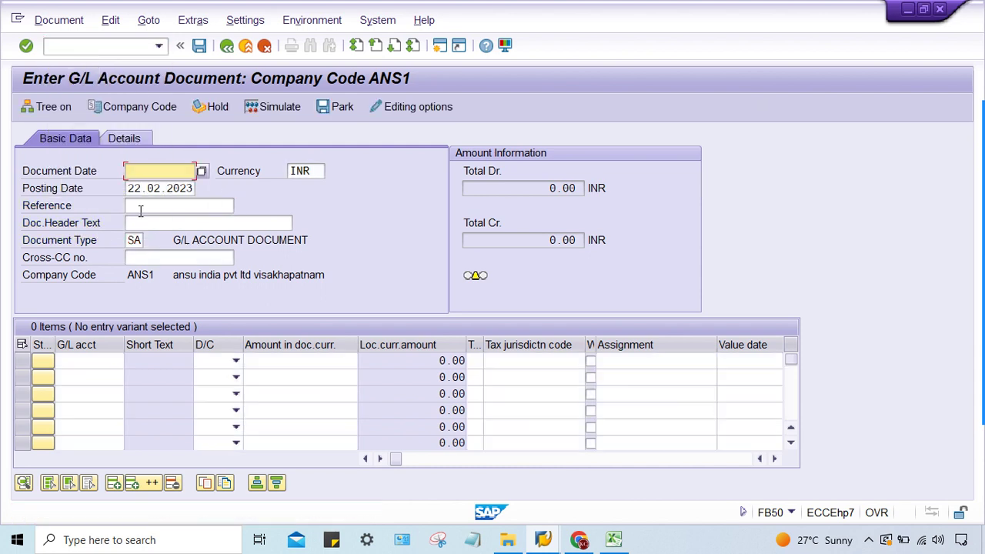
{"action": "type", "text": "22.02.2023"}
{"action": "key", "text": "Return"}
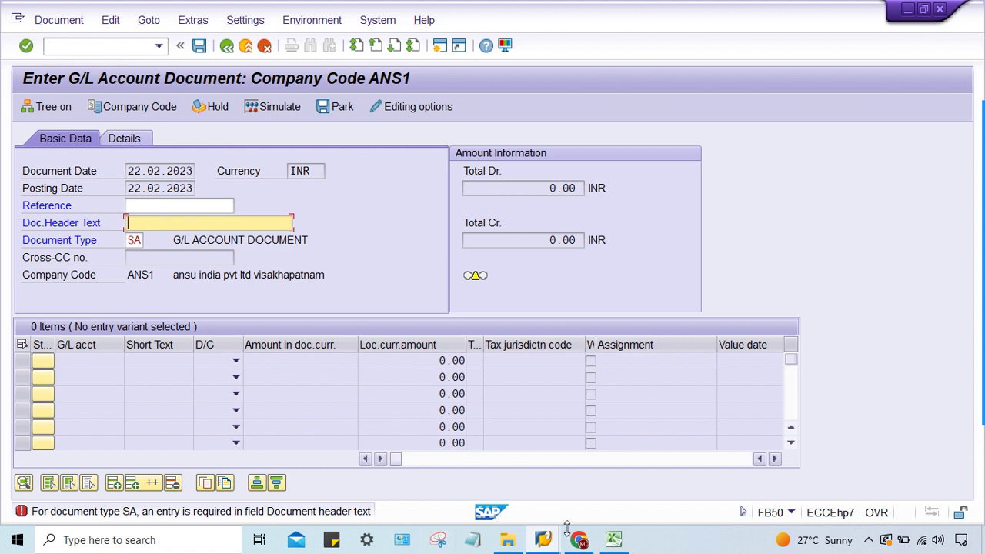
In the OBA7 session, make document header text no longer required for document type SA and save.
{"action": "mouse_move", "coordinate": [542, 540]}
{"action": "left_click", "coordinate": [697, 488]}
{"action": "scroll", "coordinate": [383, 425], "scroll_direction": "down", "scroll_amount": 1}
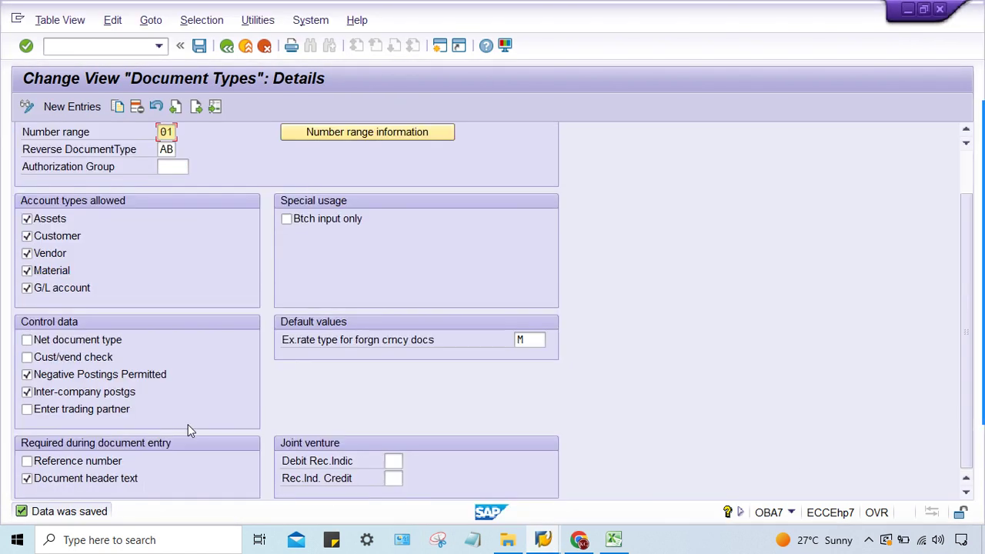
{"action": "left_click", "coordinate": [68, 479]}
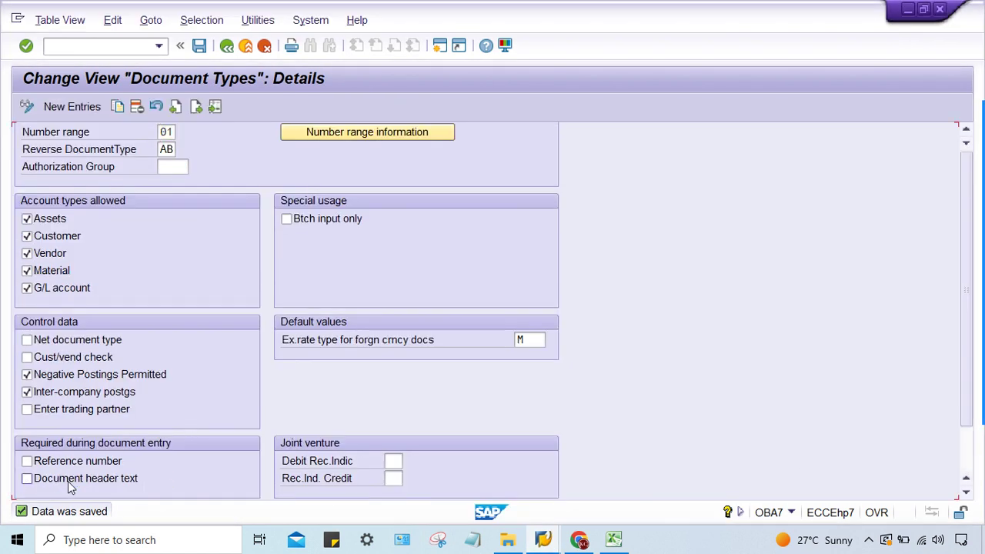
{"action": "key", "text": "ctrl+s"}
{"action": "scroll", "coordinate": [172, 406], "scroll_direction": "down", "scroll_amount": 1}
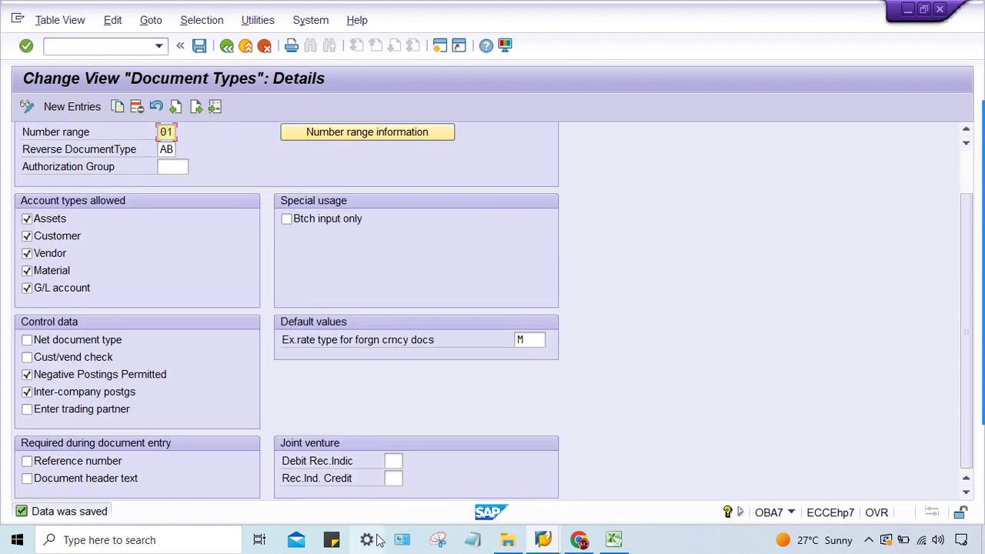
Switch back to the posting session, restart FB50 and enter document date 22.02.2023.
{"action": "left_click", "coordinate": [533, 527]}
{"action": "left_click", "coordinate": [562, 501]}
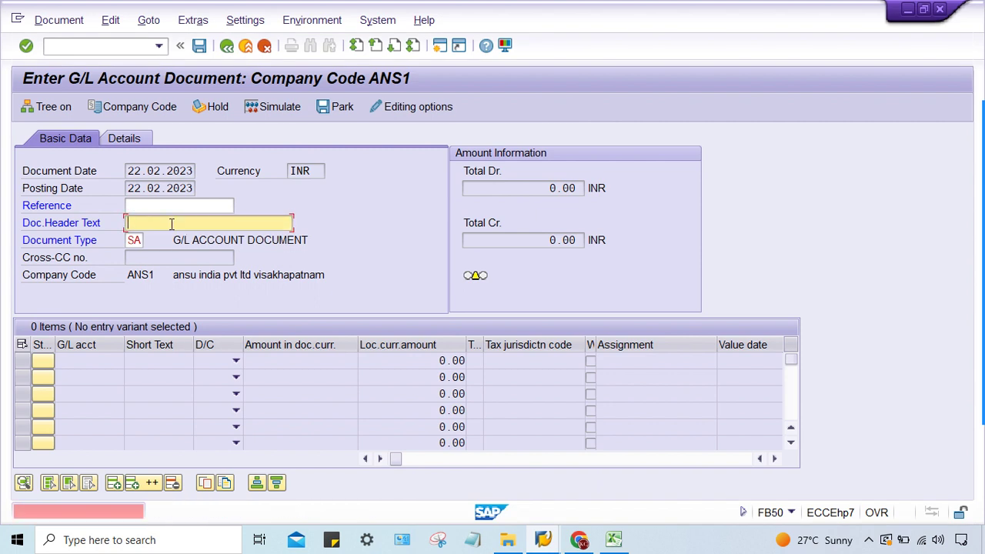
{"action": "left_click", "coordinate": [158, 46]}
{"action": "left_click", "coordinate": [68, 168]}
{"action": "key", "text": "Return"}
{"action": "left_click", "coordinate": [160, 171]}
{"action": "left_click", "coordinate": [165, 188]}
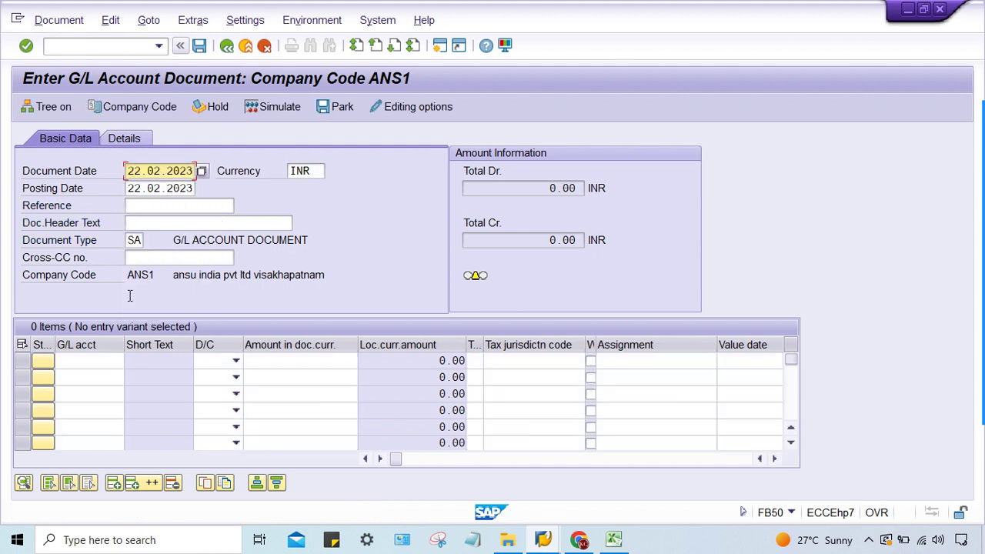
Enter a debit of 1000 on G/L account 4000 and a credit of 1000 on G/L account 1000, then validate.
{"action": "left_click", "coordinate": [108, 356]}
{"action": "type", "text": "4000"}
{"action": "key", "text": "Tab"}
{"action": "key", "text": "Tab"}
{"action": "type", "text": "1000"}
{"action": "key", "text": "Return"}
{"action": "type", "text": "1000"}
{"action": "key", "text": "Tab"}
{"action": "key", "text": "c"}
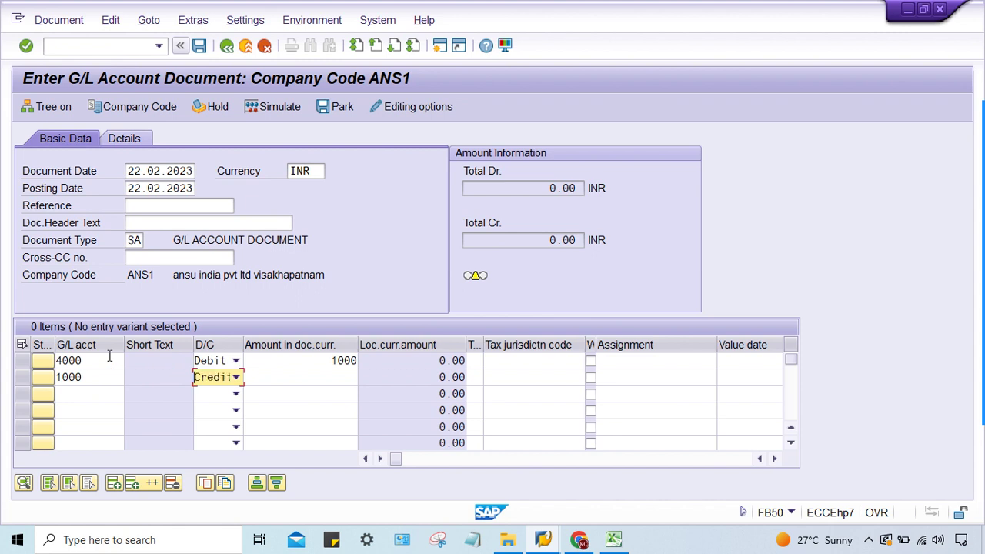
{"action": "key", "text": "Tab"}
{"action": "type", "text": "1000"}
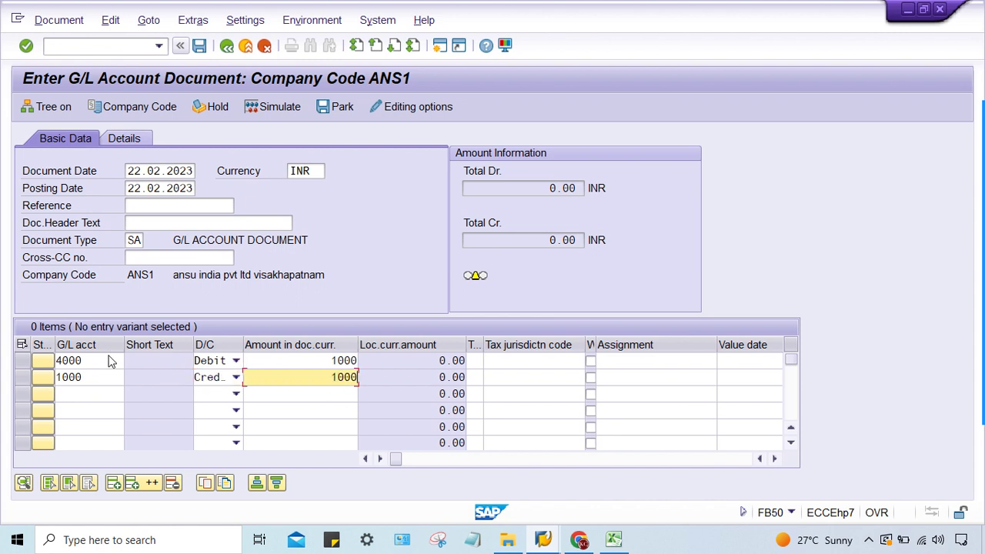
{"action": "key", "text": "Return"}
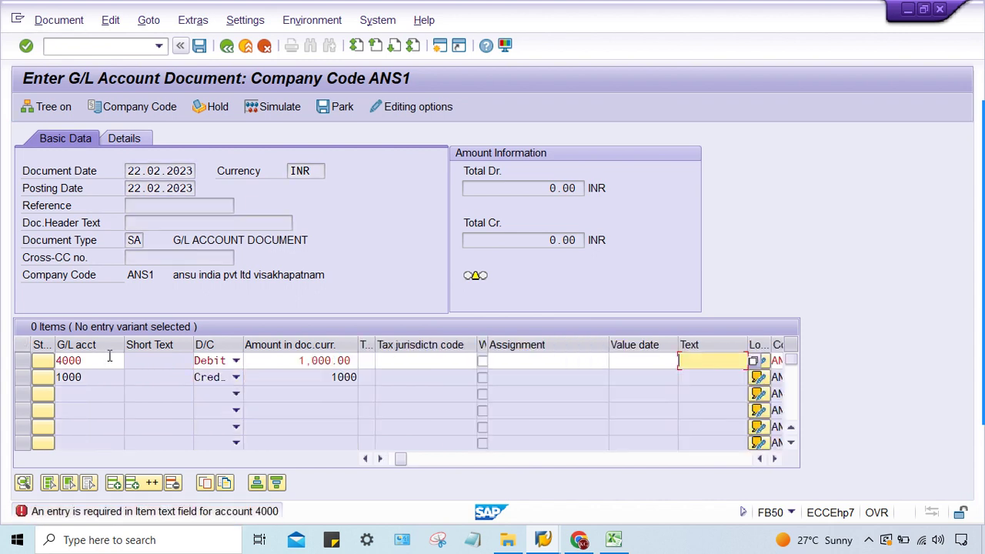
Enter the text TEST in both line items and simulate the G/L document before returning to the entry screen.
{"action": "type", "text": "TEST"}
{"action": "key", "text": "Return"}
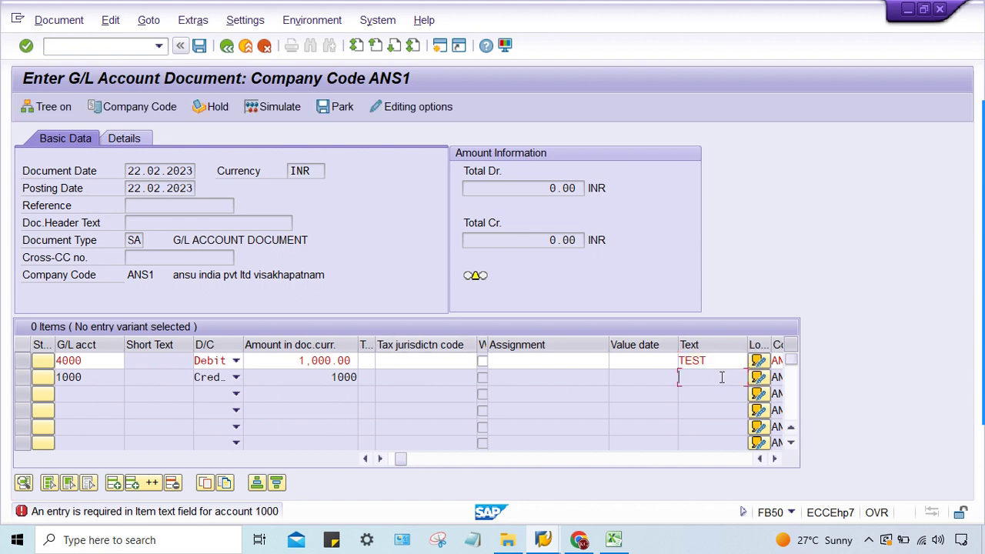
{"action": "type", "text": "TEST"}
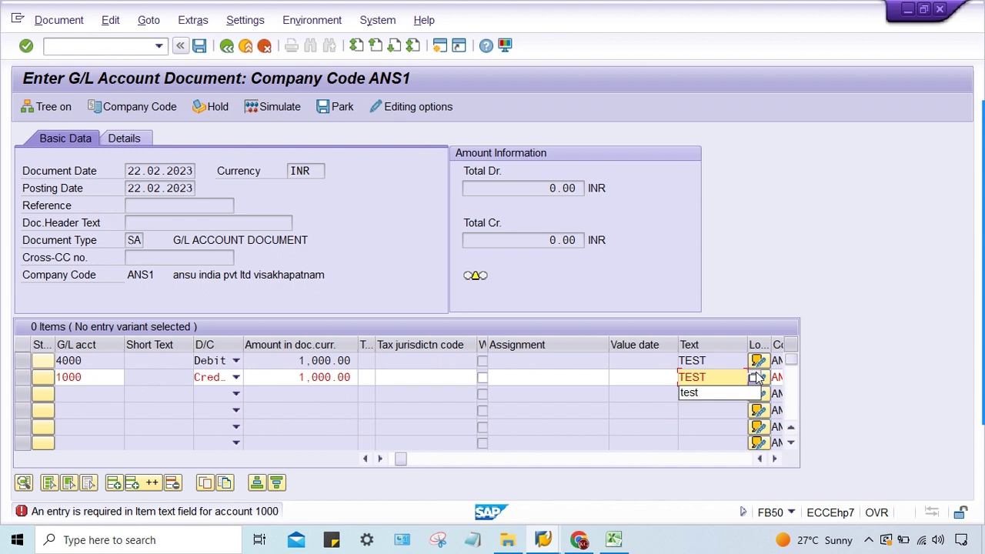
{"action": "key", "text": "Return"}
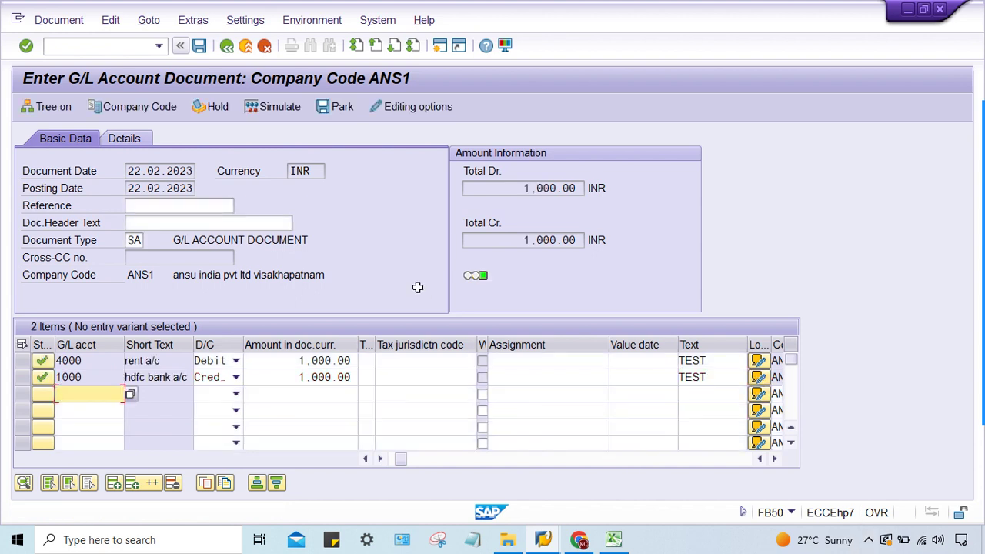
{"action": "left_click", "coordinate": [275, 106]}
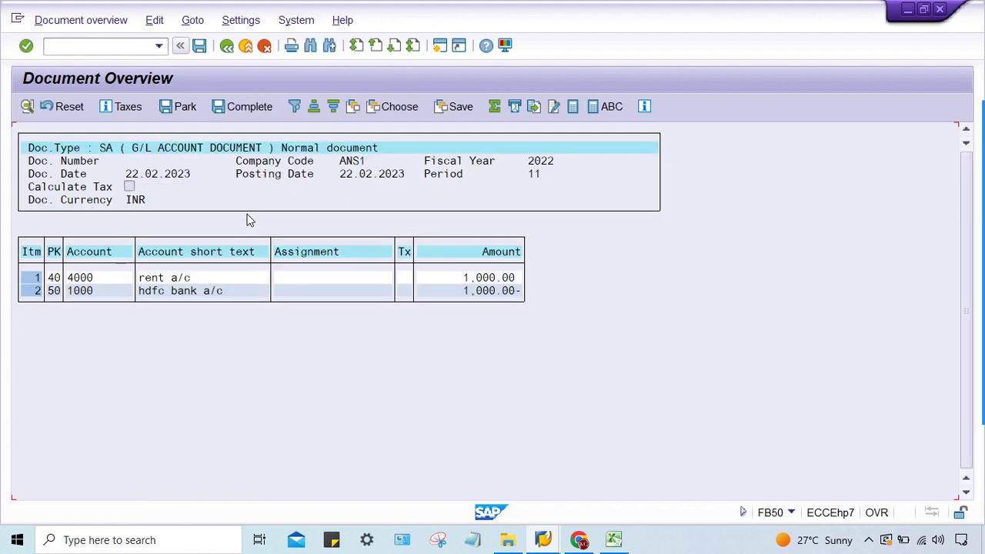
{"action": "key", "text": "F3"}
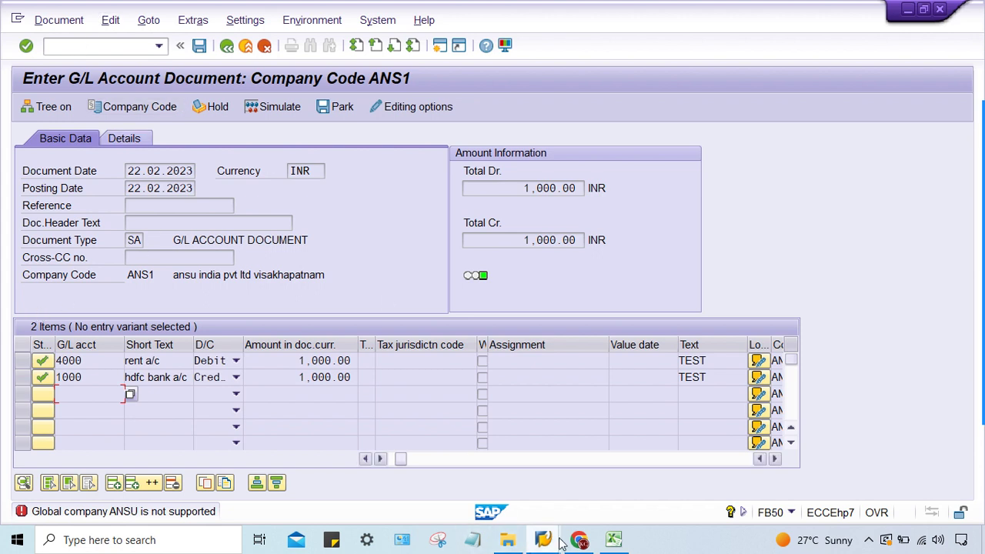
Switch to the configuration session, open OX16 and look up the company assigned to company code ANS1.
{"action": "mouse_move", "coordinate": [560, 542]}
{"action": "left_click", "coordinate": [679, 508]}
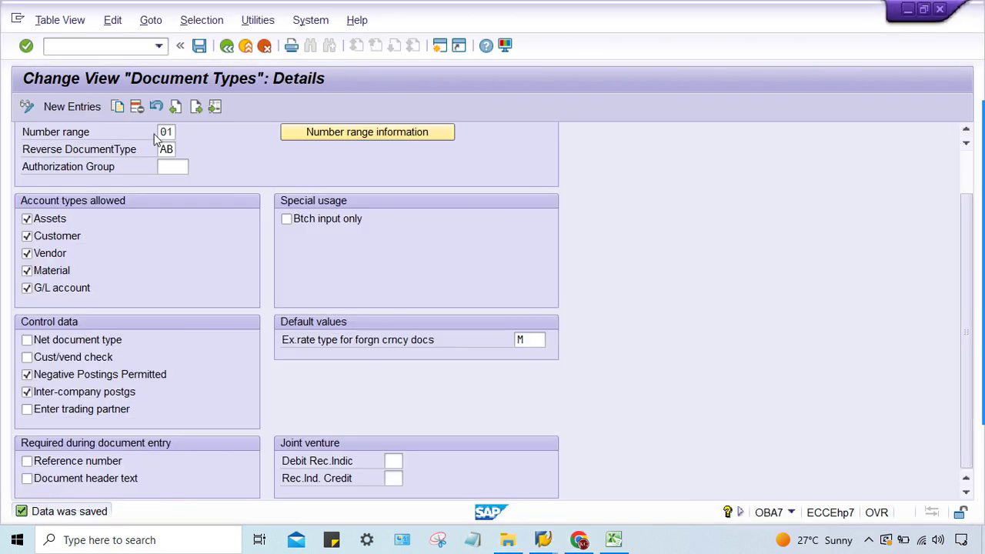
{"action": "left_click", "coordinate": [98, 45]}
{"action": "type", "text": "/NOX16"}
{"action": "key", "text": "Return"}
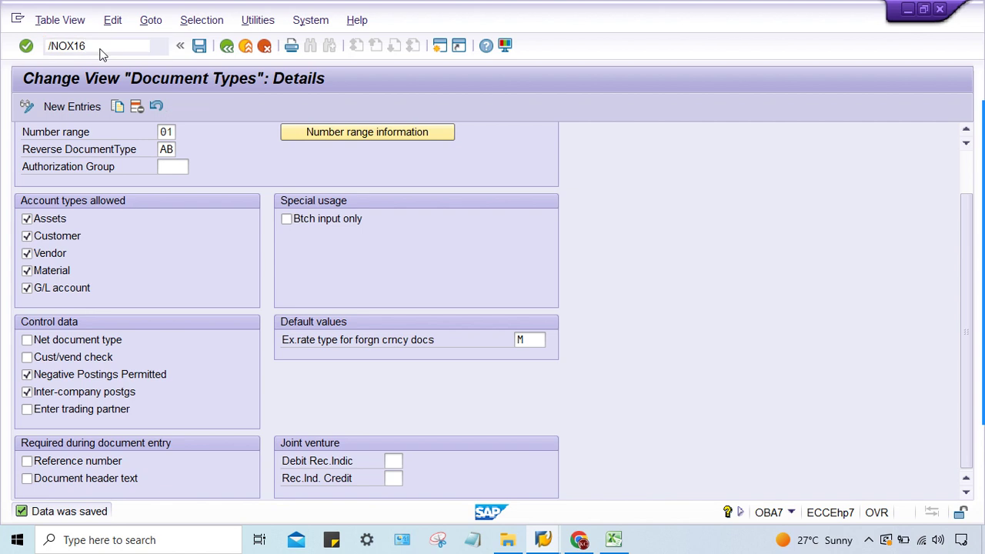
{"action": "left_click", "coordinate": [188, 478]}
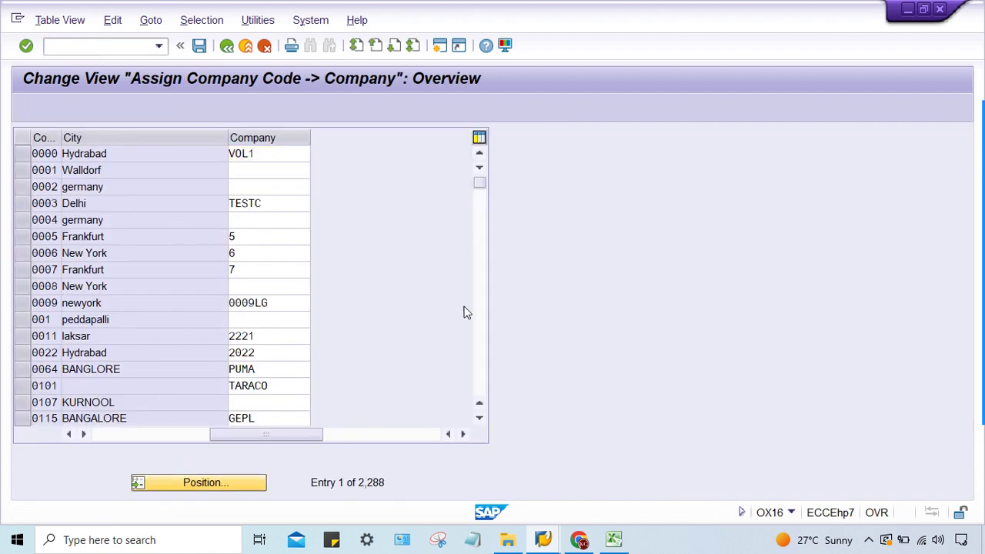
{"action": "type", "text": "AN01"}
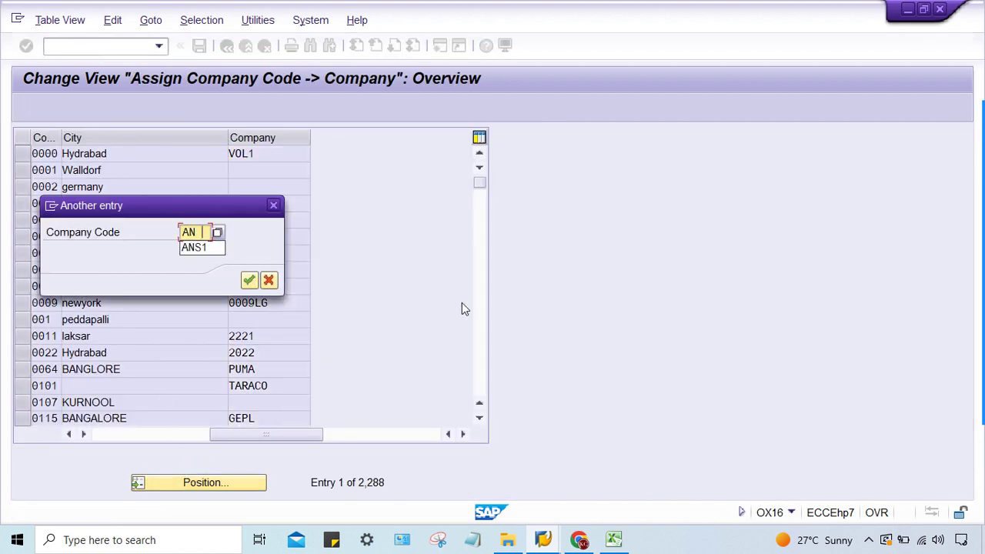
{"action": "key", "text": "Return"}
{"action": "left_click_drag", "start_coordinate": [263, 153], "coordinate": [201, 153]}
{"action": "left_click_drag", "start_coordinate": [265, 151], "coordinate": [184, 151]}
Open OX15 and look for company ANSU among the internal trading partners.
{"action": "left_click", "coordinate": [99, 48]}
{"action": "type", "text": "/NOX15"}
{"action": "key", "text": "Return"}
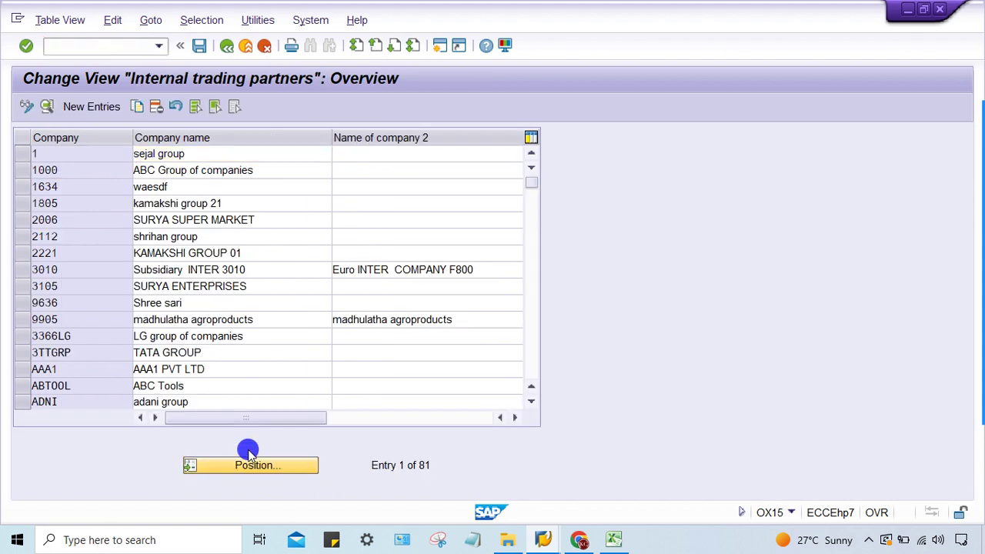
{"action": "left_click", "coordinate": [247, 453]}
{"action": "type", "text": "ANSU"}
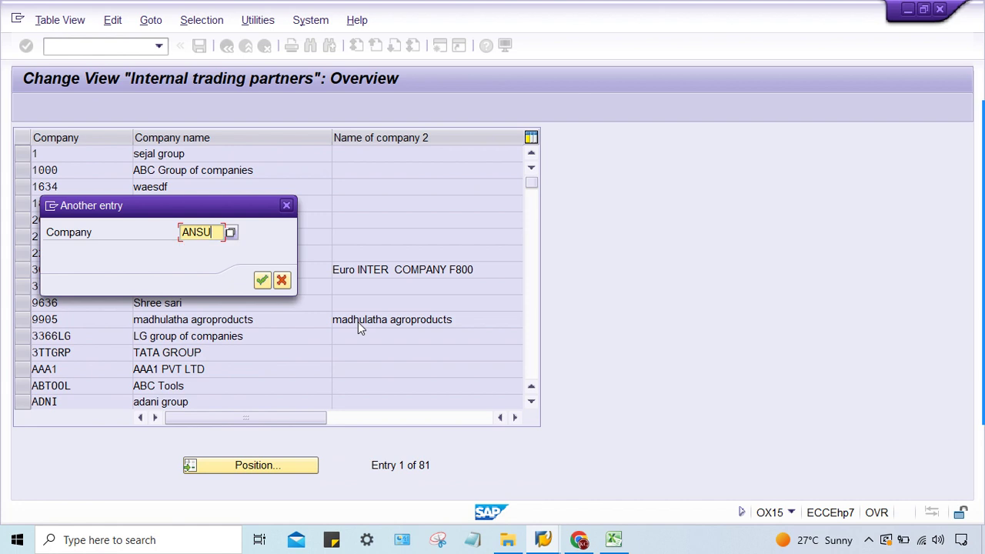
{"action": "key", "text": "Return"}
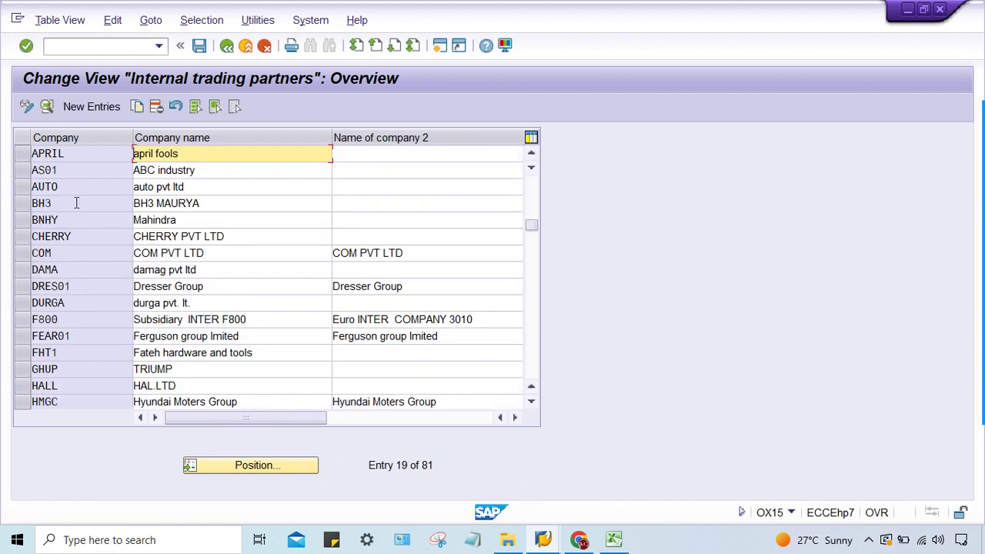
Start a new company entry ANSU with the company name ANSU GROUP and fill in its street.
{"action": "left_click", "coordinate": [98, 106]}
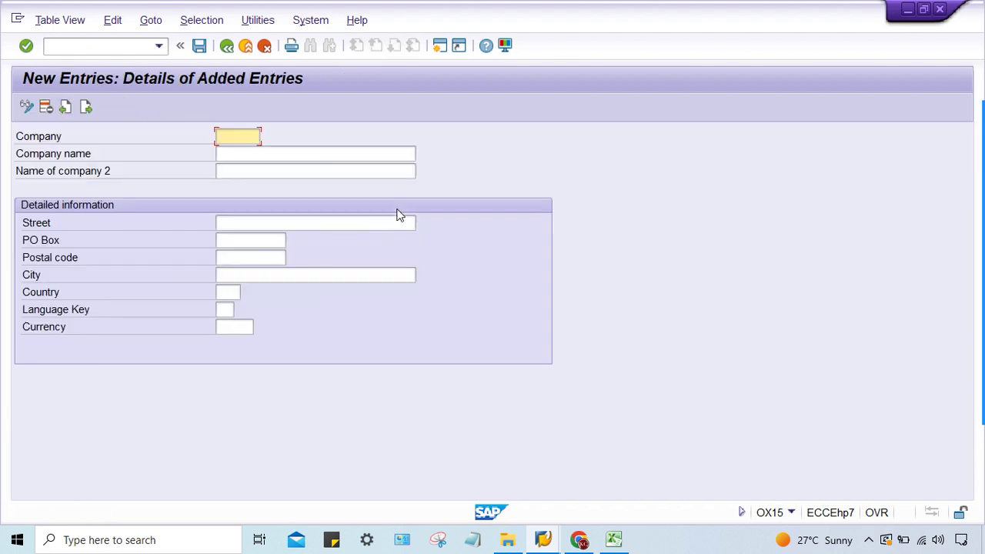
{"action": "type", "text": "ANSU"}
{"action": "key", "text": "Tab"}
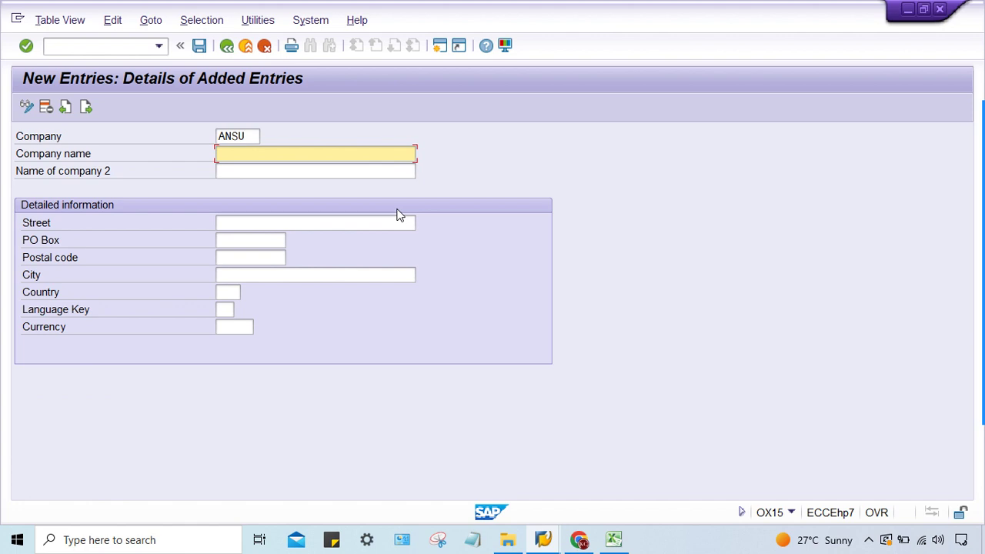
{"action": "type", "text": "A"}
{"action": "key", "text": "BackSpace"}
{"action": "type", "text": "ANSU"}
{"action": "key", "text": "Tab"}
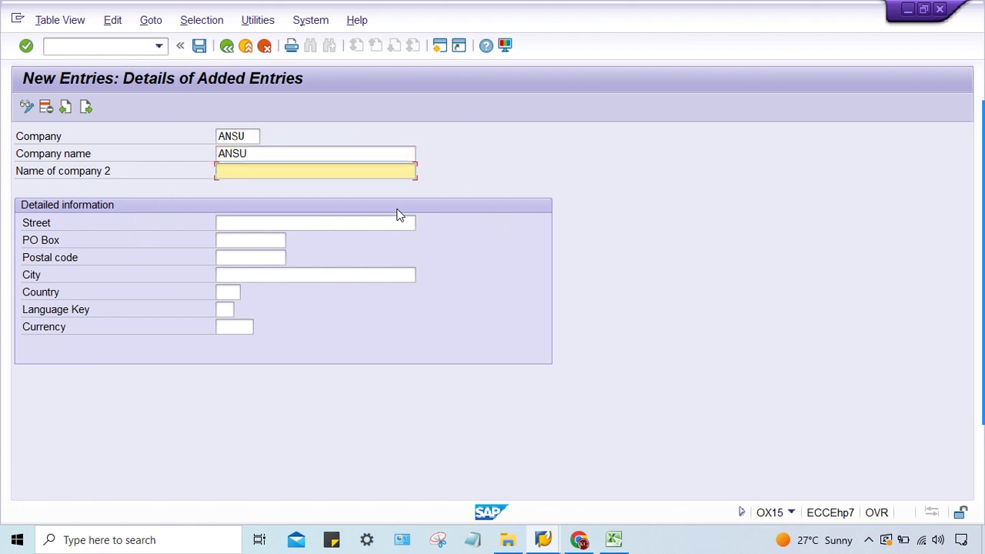
{"action": "key", "text": "shift+Tab"}
{"action": "type", "text": "GROUP"}
{"action": "key", "text": "Tab"}
{"action": "key", "text": "Tab"}
{"action": "type", "text": "12345"}
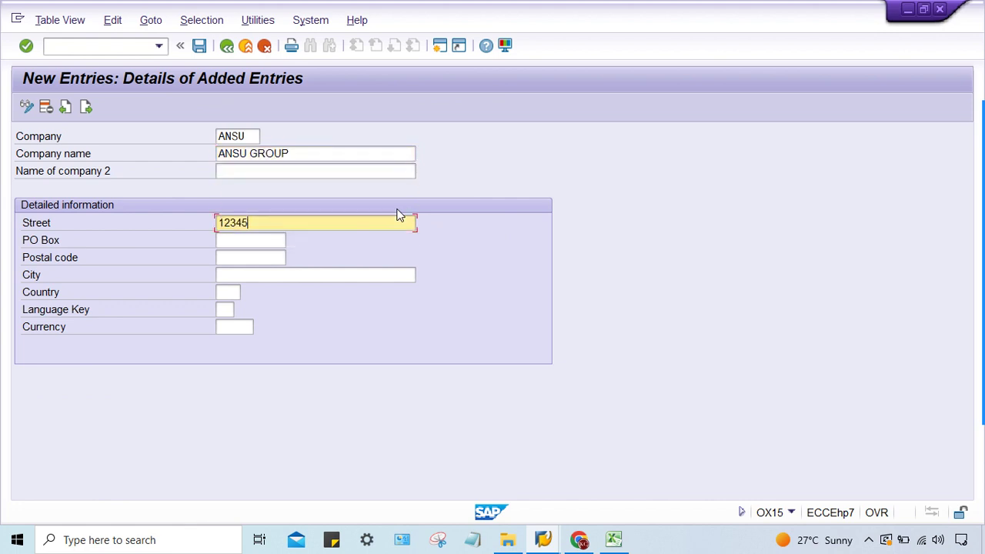
Fill in the new company's PO box and enter NEW DELHI as its city.
{"action": "key", "text": "Tab"}
{"action": "type", "text": "123456"}
{"action": "key", "text": "Tab"}
{"action": "key", "text": "Tab"}
{"action": "key", "text": "shift+Tab"}
{"action": "key", "text": "Tab"}
{"action": "type", "text": "N"}
{"action": "key", "text": "Down"}
{"action": "key", "text": "Return"}
Set the company's country to IN, language to EN and currency to INR, then save it under the proposed customizing request.
{"action": "key", "text": "Tab"}
{"action": "type", "text": "IN"}
{"action": "key", "text": "Tab"}
{"action": "type", "text": "EN"}
{"action": "key", "text": "Tab"}
{"action": "type", "text": "I"}
{"action": "key", "text": "Down"}
{"action": "key", "text": "Return"}
{"action": "key", "text": "ctrl+s"}
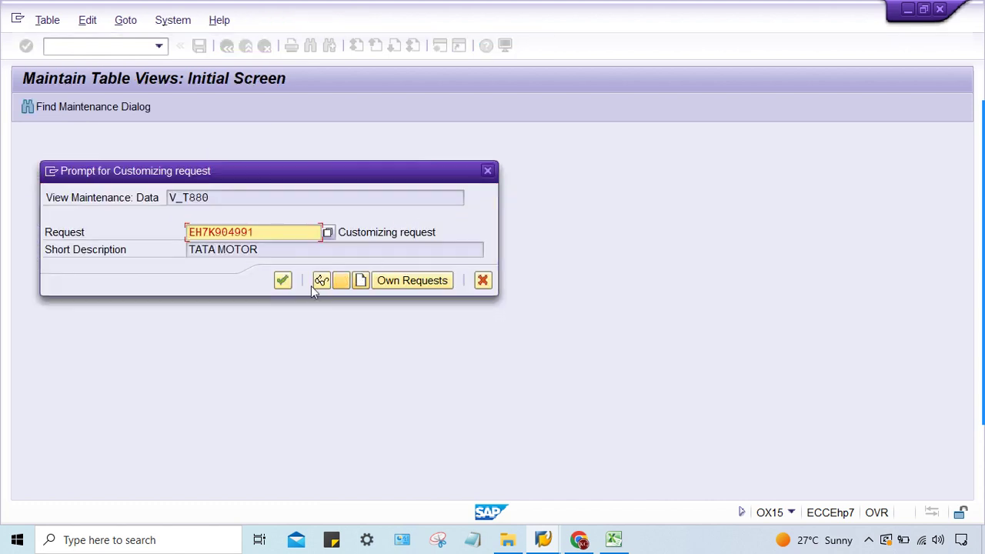
{"action": "left_click", "coordinate": [282, 280]}
Switch back to the FB50 session and post the G/L document in company code ANS1.
{"action": "mouse_move", "coordinate": [543, 539]}
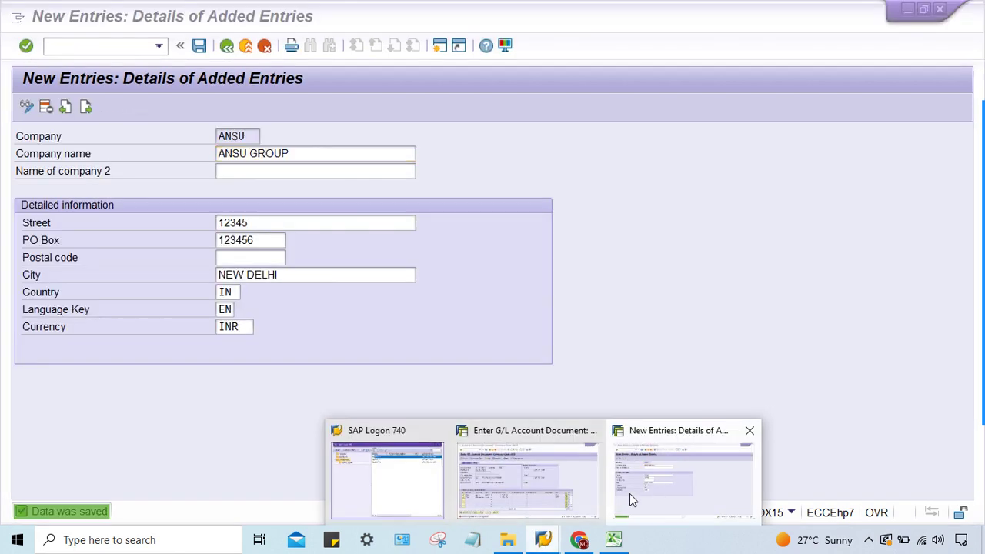
{"action": "left_click", "coordinate": [527, 473]}
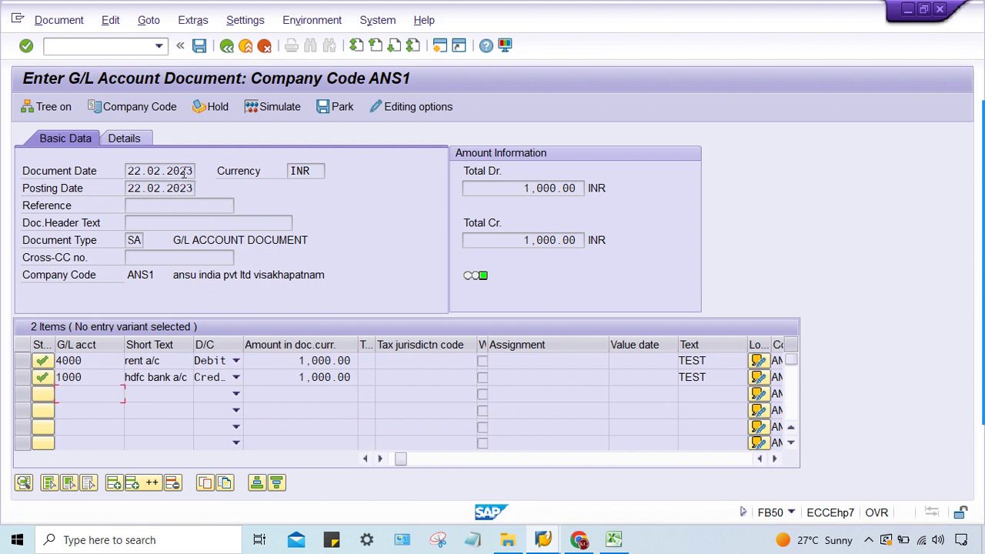
{"action": "left_click", "coordinate": [199, 45]}
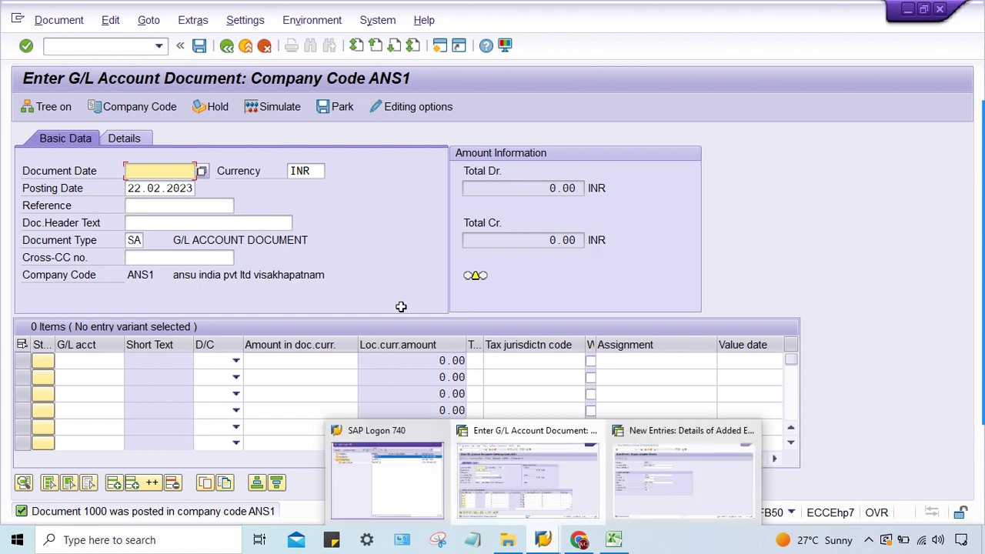
Open transaction OB57 in the posting session to display the assignment of users to tolerance groups.
{"action": "left_click", "coordinate": [73, 45]}
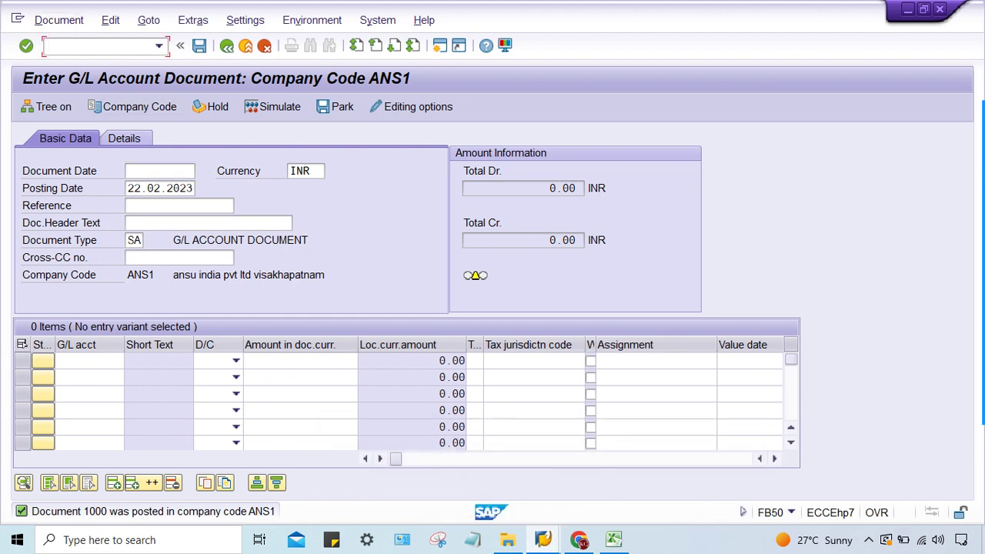
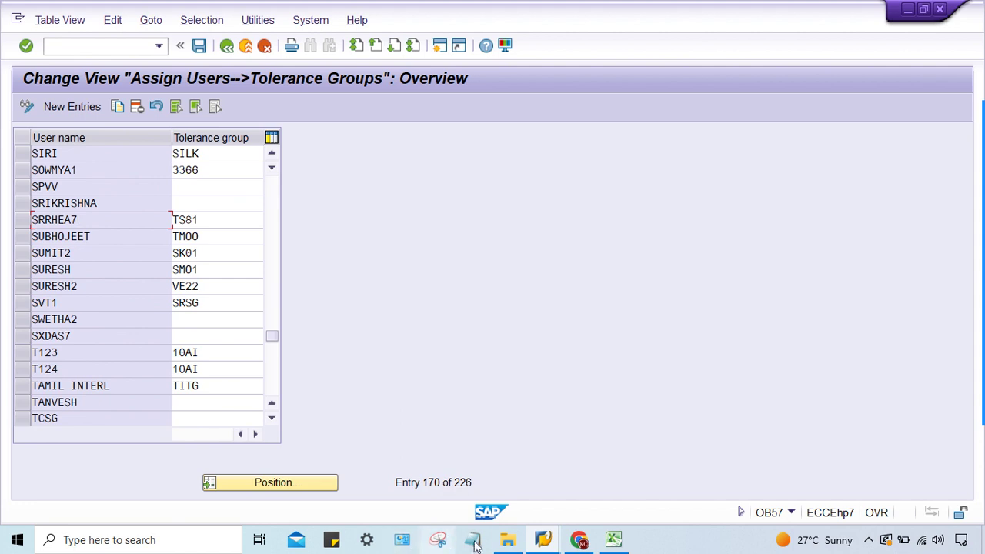
{"action": "mouse_move", "coordinate": [543, 543]}
{"action": "left_click", "coordinate": [515, 314]}
{"action": "left_click", "coordinate": [544, 538]}
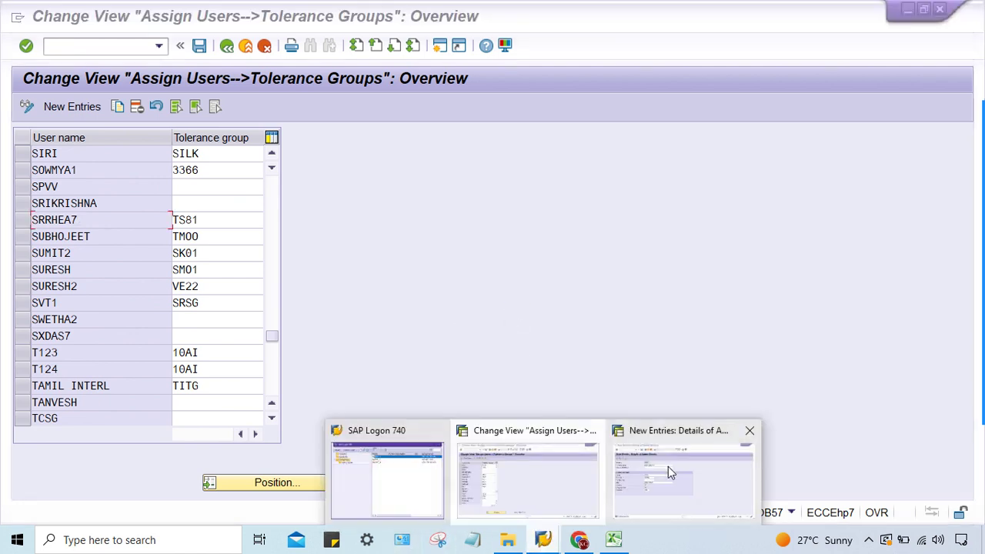
{"action": "left_click", "coordinate": [558, 496]}
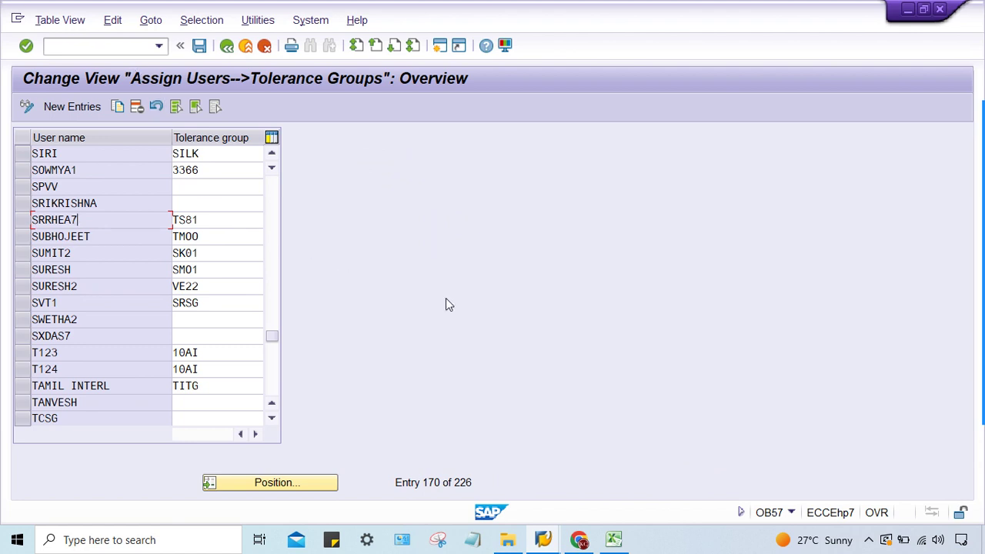
Examine which users have a tolerance group assigned, focusing on the user assigned to group SILK.
{"action": "left_click", "coordinate": [133, 170]}
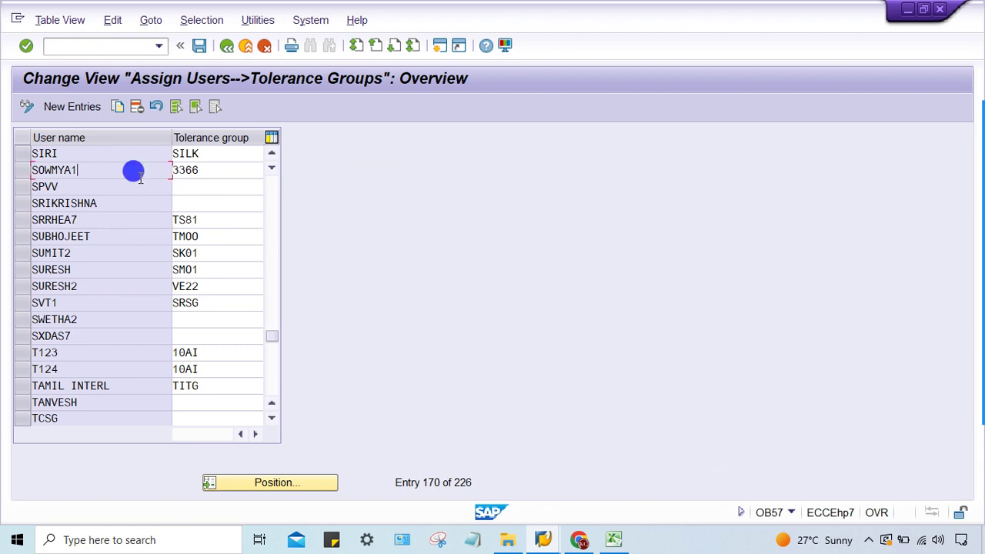
{"action": "left_click", "coordinate": [60, 152]}
{"action": "left_click", "coordinate": [89, 152]}
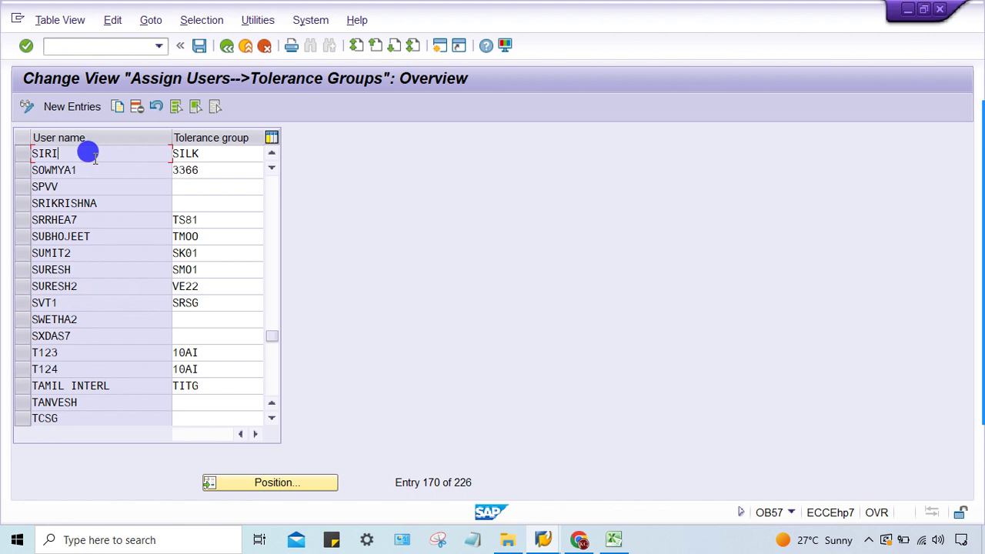
{"action": "left_click", "coordinate": [203, 163]}
{"action": "left_click", "coordinate": [189, 198]}
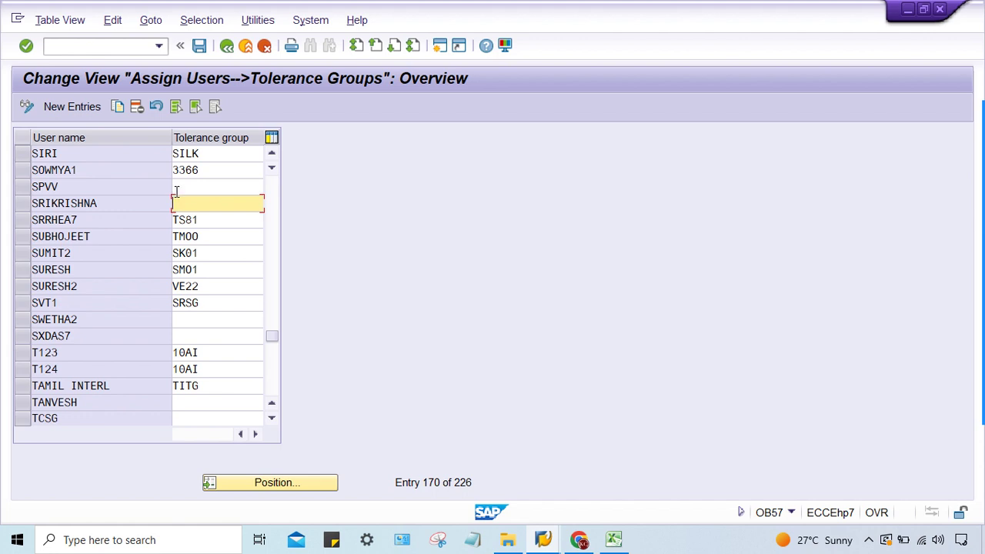
{"action": "left_click_drag", "start_coordinate": [219, 153], "coordinate": [143, 148]}
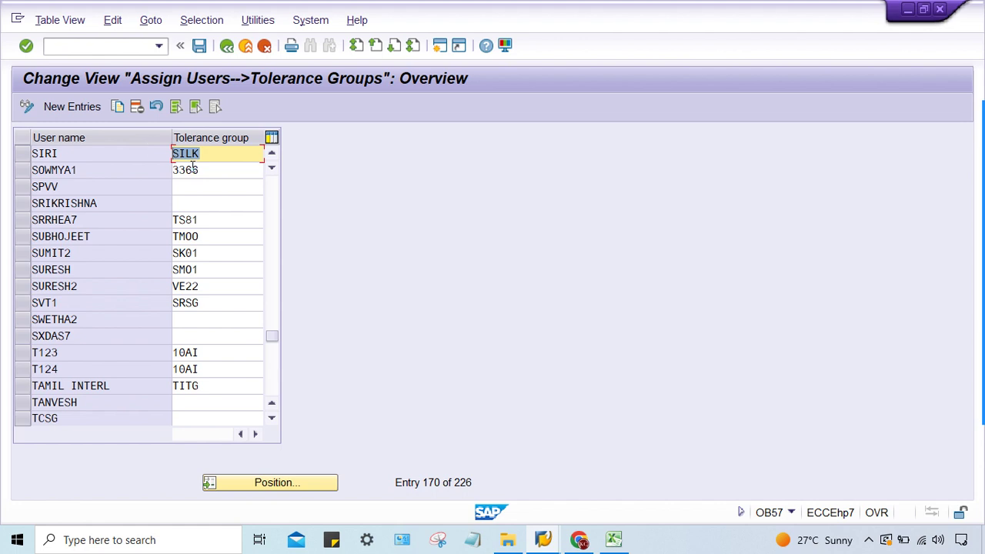
{"action": "left_click", "coordinate": [107, 125]}
{"action": "left_click_drag", "start_coordinate": [81, 153], "coordinate": [6, 157]}
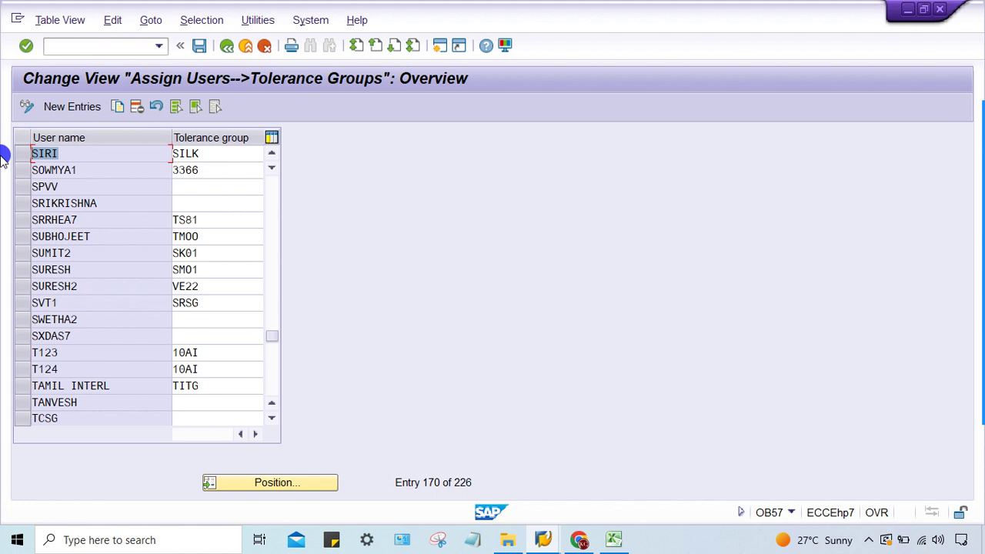
{"action": "left_click", "coordinate": [26, 158]}
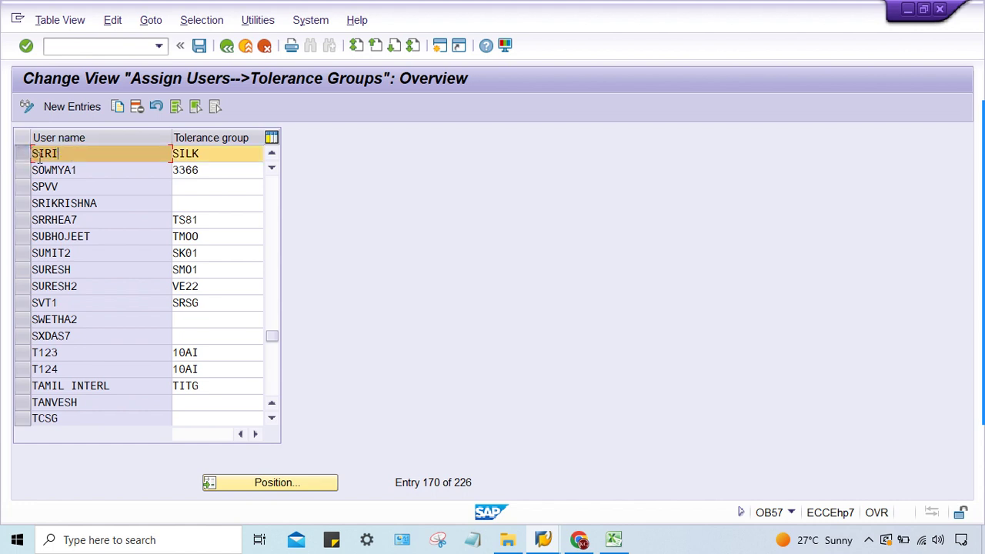
{"action": "left_click_drag", "start_coordinate": [199, 153], "coordinate": [149, 146]}
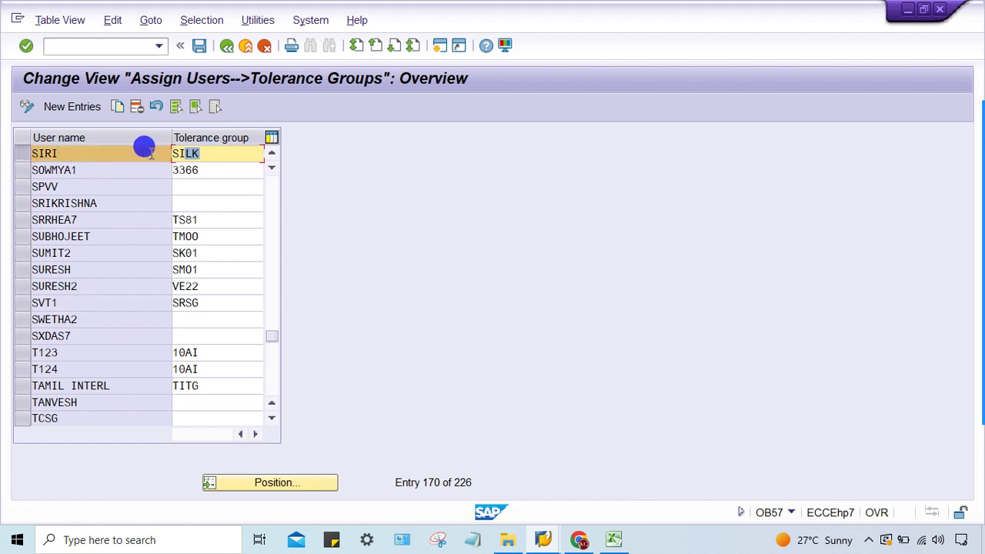
{"action": "left_click", "coordinate": [166, 154]}
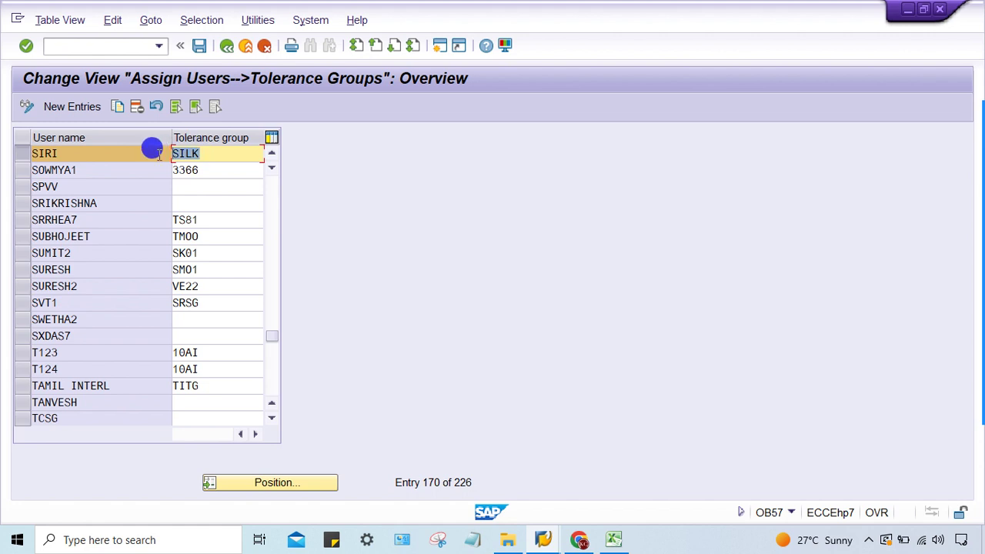
{"action": "left_click", "coordinate": [62, 153]}
{"action": "left_click_drag", "start_coordinate": [61, 153], "coordinate": [7, 153]}
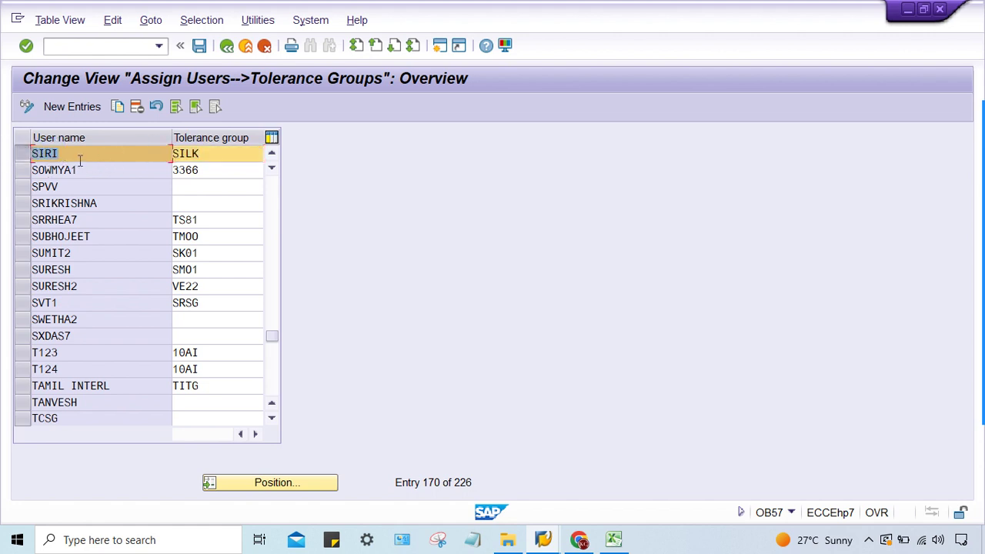
{"action": "left_click", "coordinate": [201, 154]}
{"action": "double_click", "coordinate": [204, 156]}
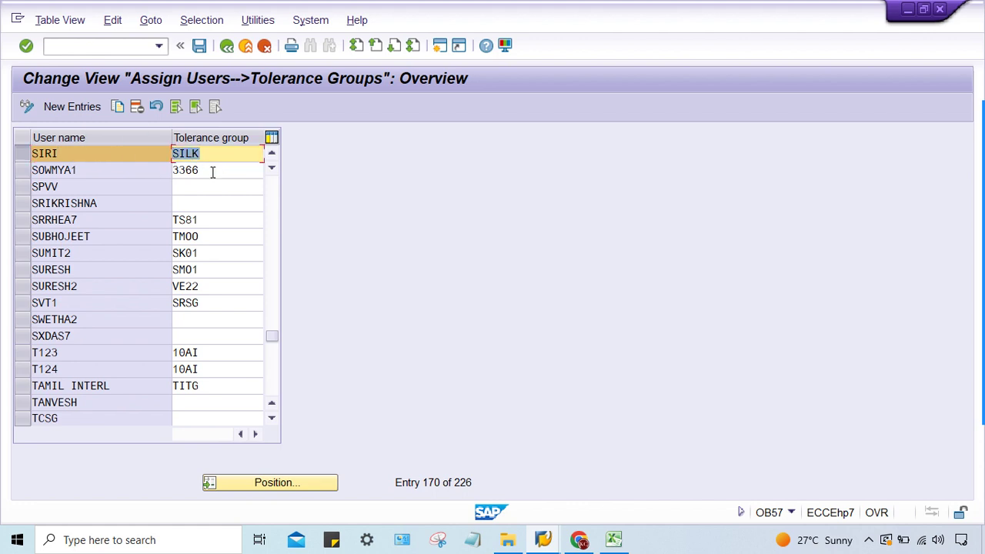
{"action": "left_click_drag", "start_coordinate": [62, 150], "coordinate": [1, 159]}
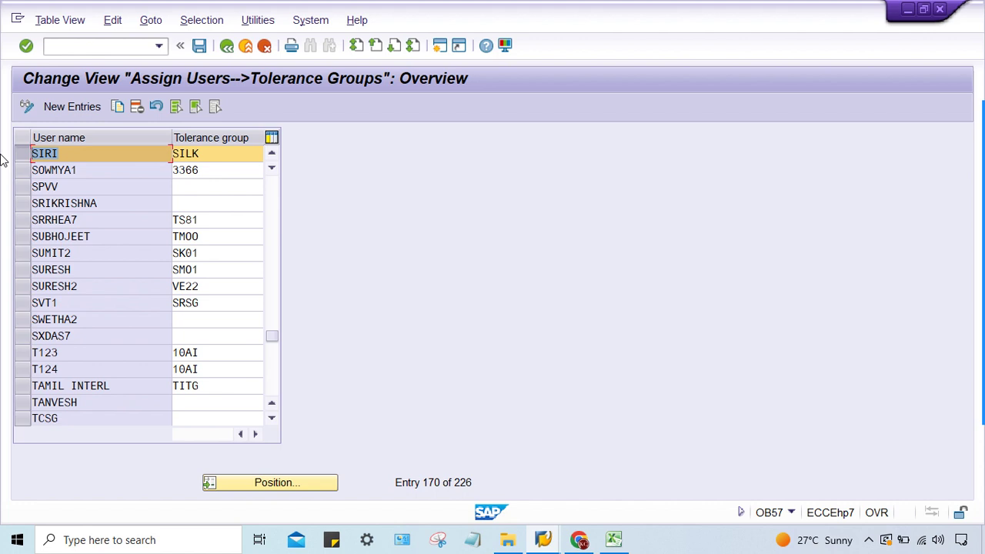
Check the user name and tolerance group in the entry assigned to group SILK.
{"action": "double_click", "coordinate": [230, 152]}
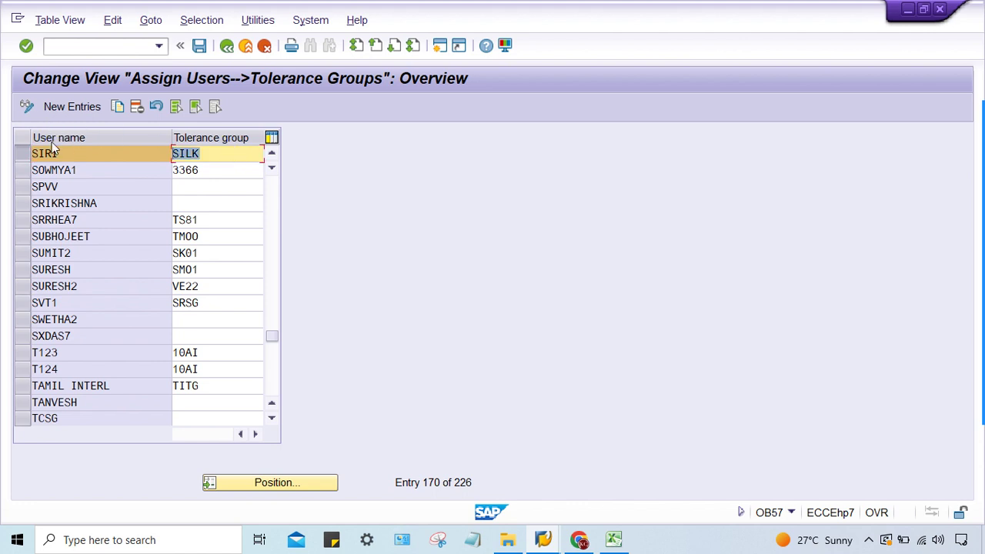
{"action": "left_click", "coordinate": [142, 153]}
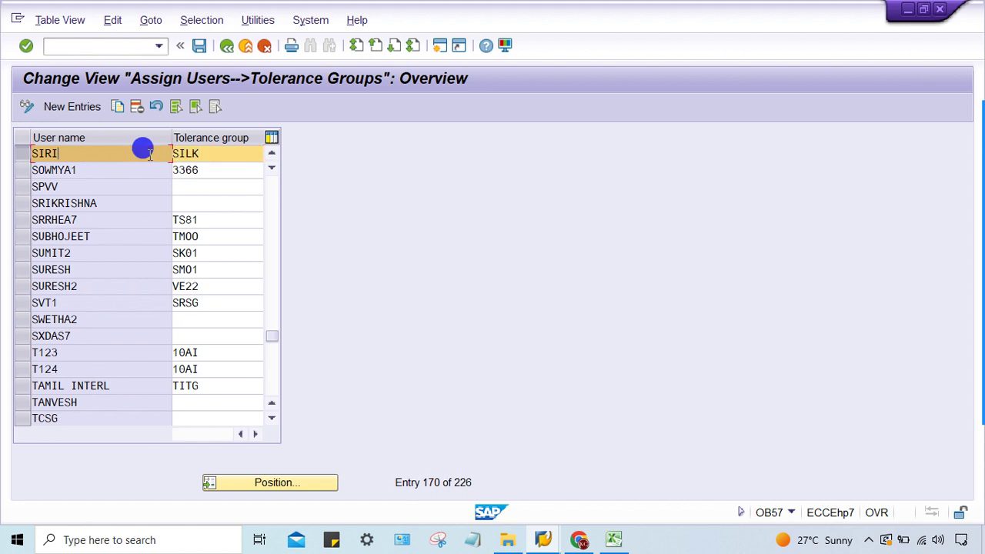
{"action": "left_click", "coordinate": [190, 153]}
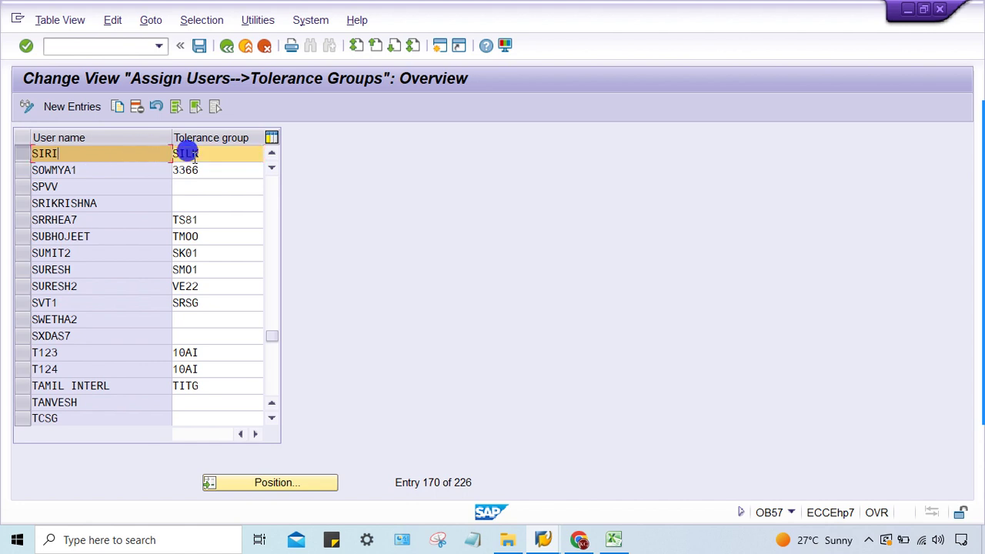
Open transaction OBA4 and start a new tolerance group entry to examine its group and company code fields.
{"action": "left_click", "coordinate": [96, 45]}
{"action": "type", "text": "/NOBA4"}
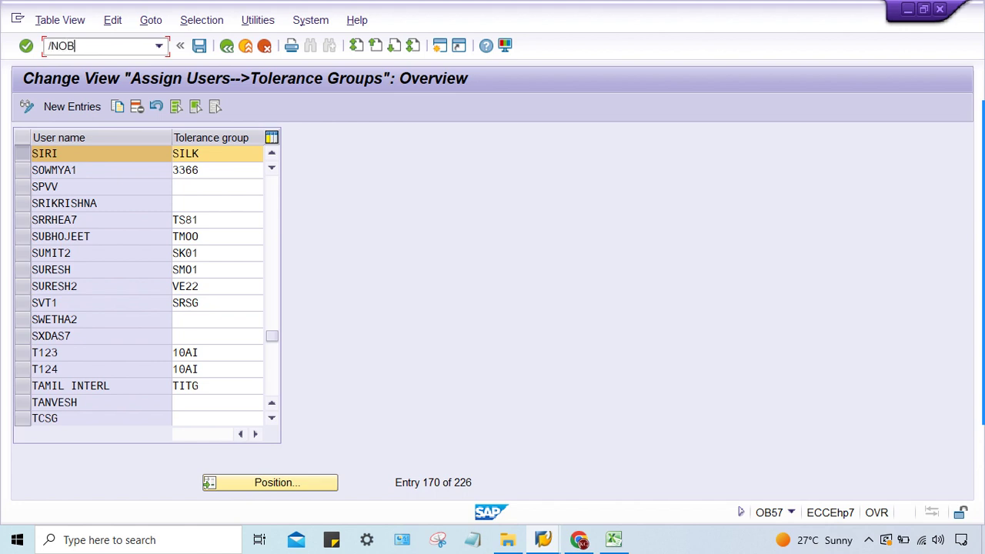
{"action": "key", "text": "Return"}
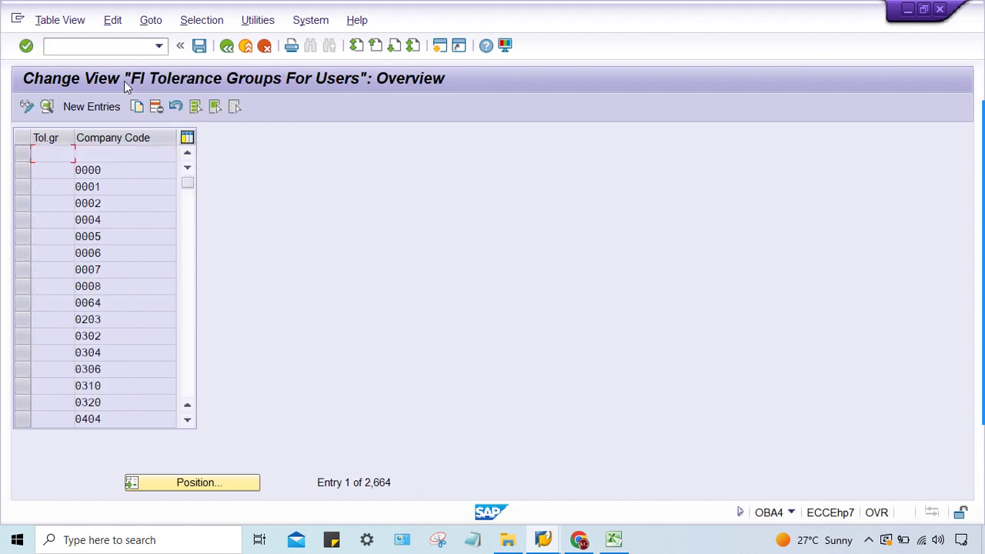
{"action": "left_click", "coordinate": [98, 112]}
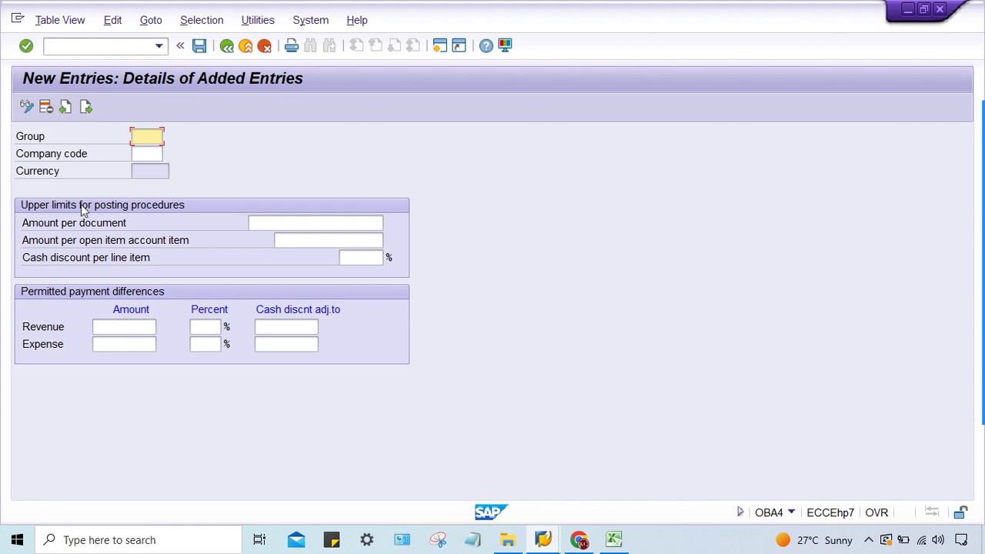
{"action": "left_click", "coordinate": [146, 135]}
{"action": "left_click", "coordinate": [134, 153]}
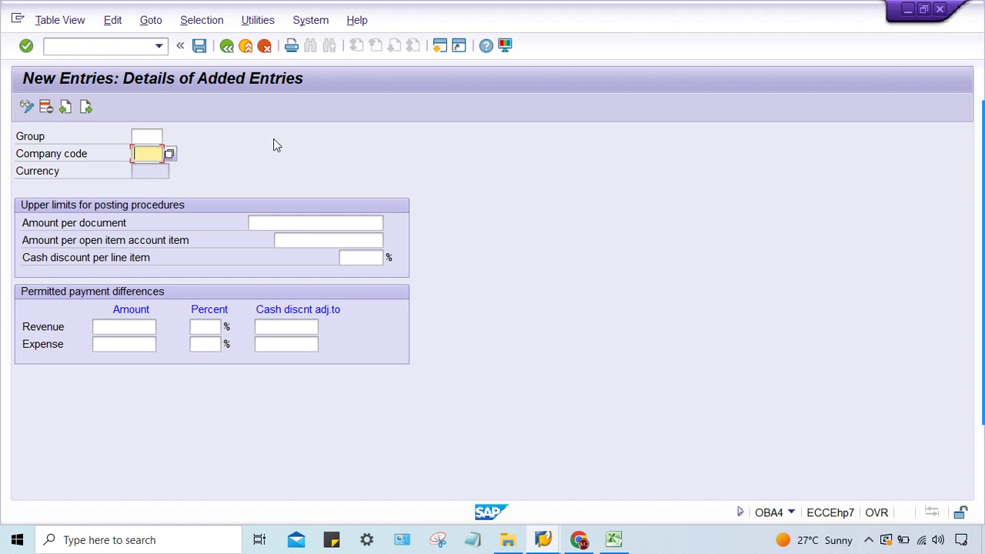
{"action": "left_click", "coordinate": [146, 137]}
{"action": "left_click", "coordinate": [138, 153]}
Switch to the WhatsApp batch group chat in Chrome and look through the messages about the posting error.
{"action": "left_click", "coordinate": [543, 534]}
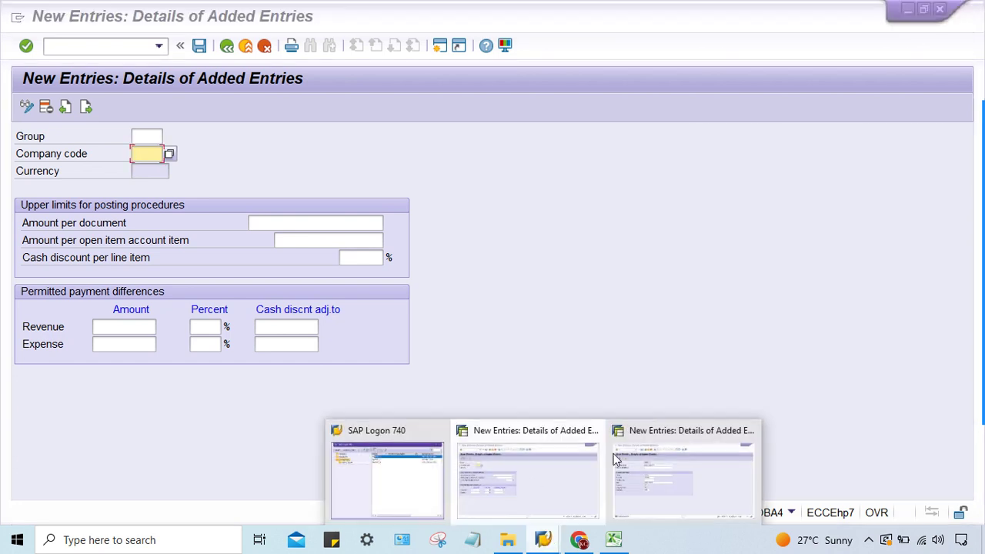
{"action": "left_click", "coordinate": [570, 468]}
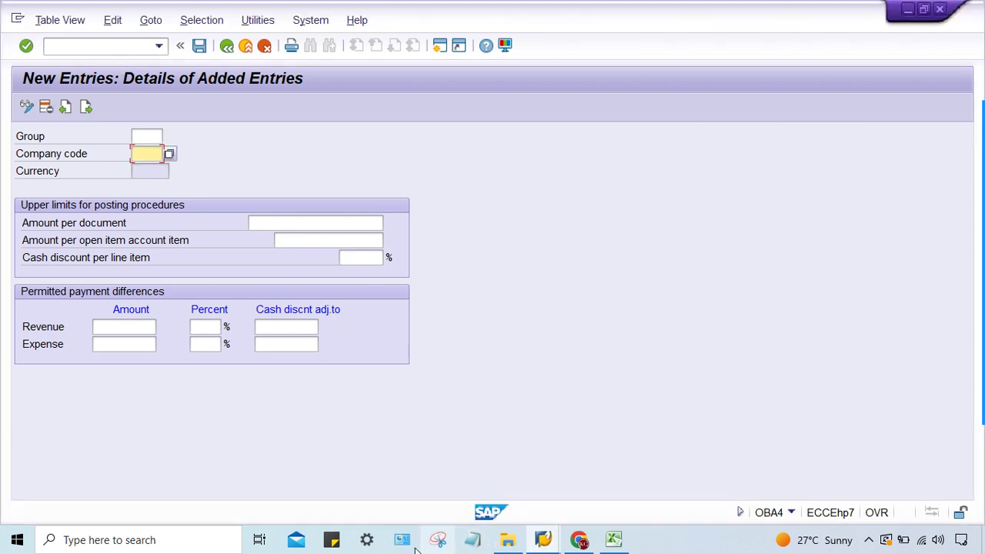
{"action": "left_click", "coordinate": [578, 539]}
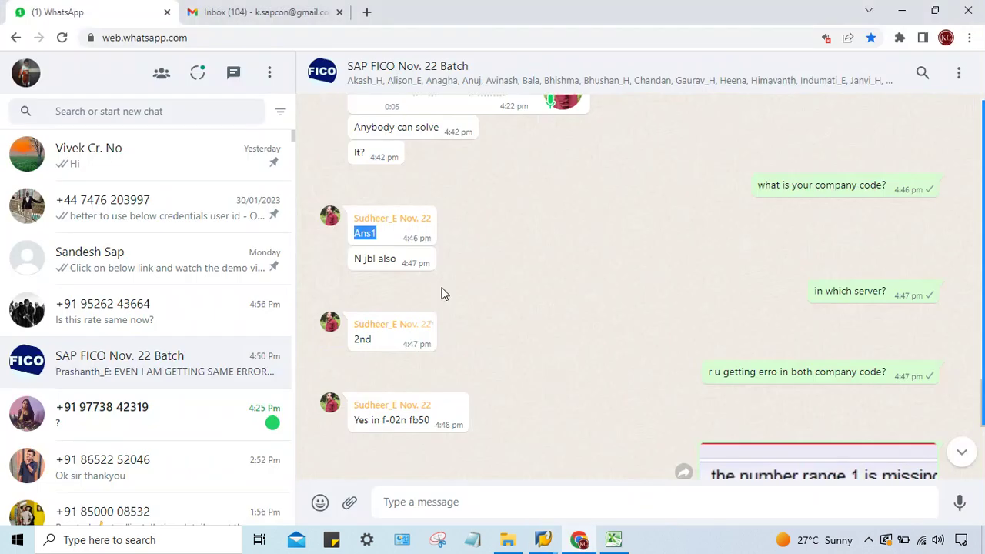
{"action": "scroll", "coordinate": [499, 295], "scroll_direction": "down", "scroll_amount": 5}
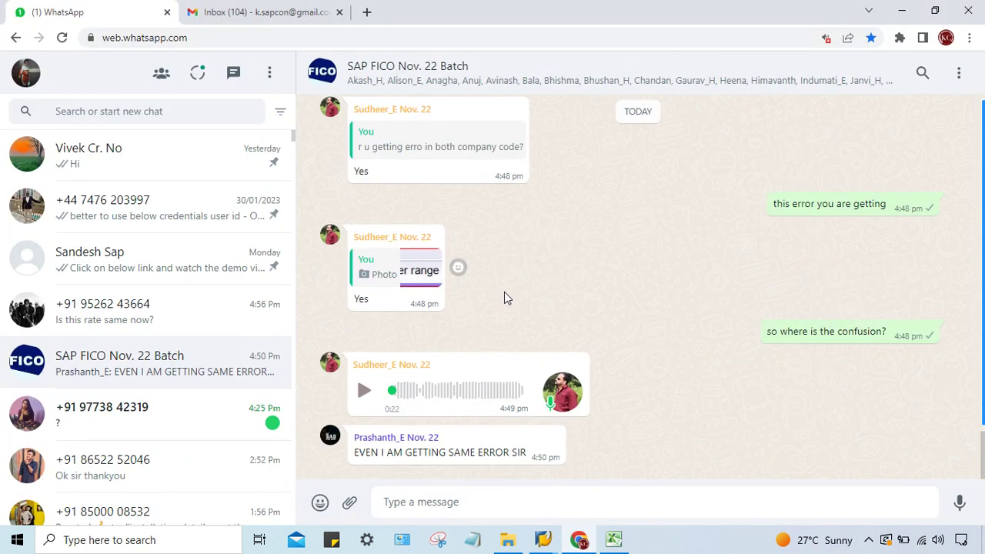
{"action": "left_click_drag", "start_coordinate": [355, 453], "coordinate": [573, 450]}
{"action": "scroll", "coordinate": [587, 375], "scroll_direction": "up", "scroll_amount": 5}
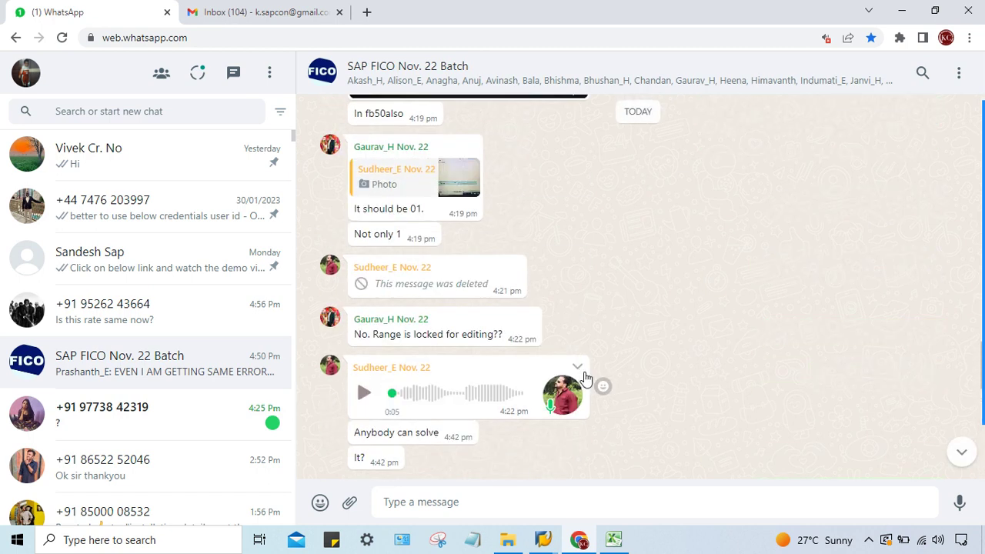
{"action": "scroll", "coordinate": [578, 362], "scroll_direction": "up", "scroll_amount": 3}
{"action": "scroll", "coordinate": [576, 354], "scroll_direction": "up", "scroll_amount": 4}
Open the error photo in the chat and enlarge it to read the number range message for company code KU02.
{"action": "left_click", "coordinate": [428, 418]}
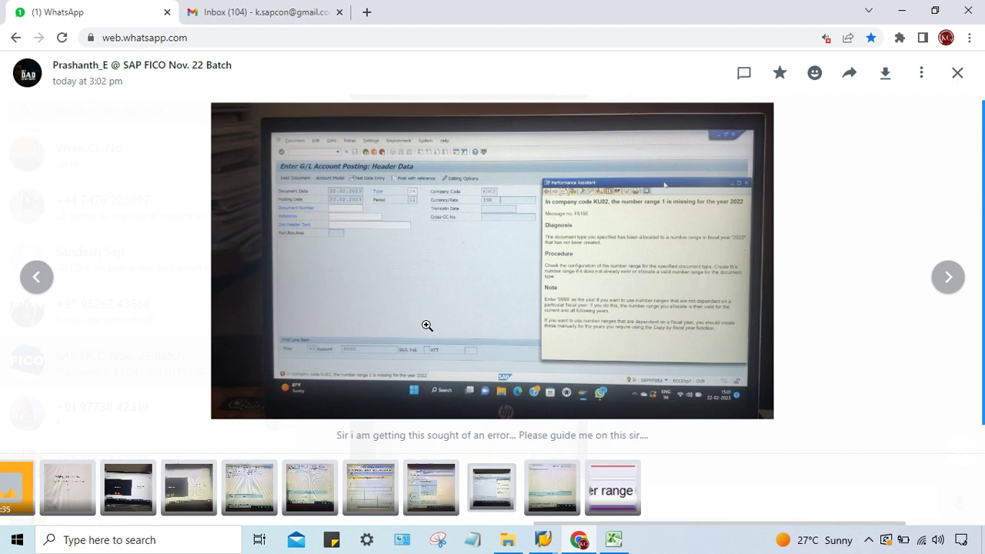
{"action": "left_click", "coordinate": [428, 325]}
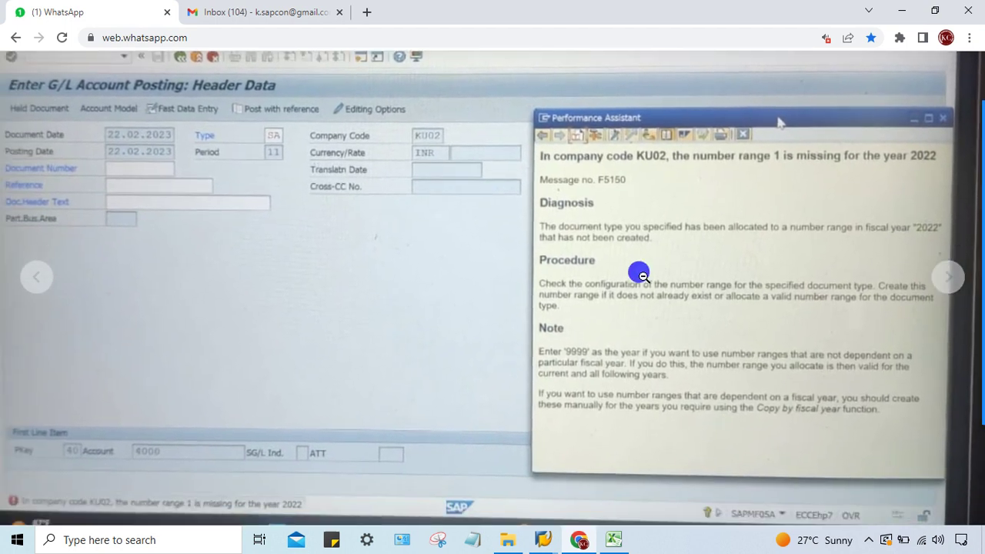
{"action": "left_click", "coordinate": [637, 270]}
Switch to the SAP session showing company ANSU and open transaction FB50 there.
{"action": "mouse_move", "coordinate": [548, 531]}
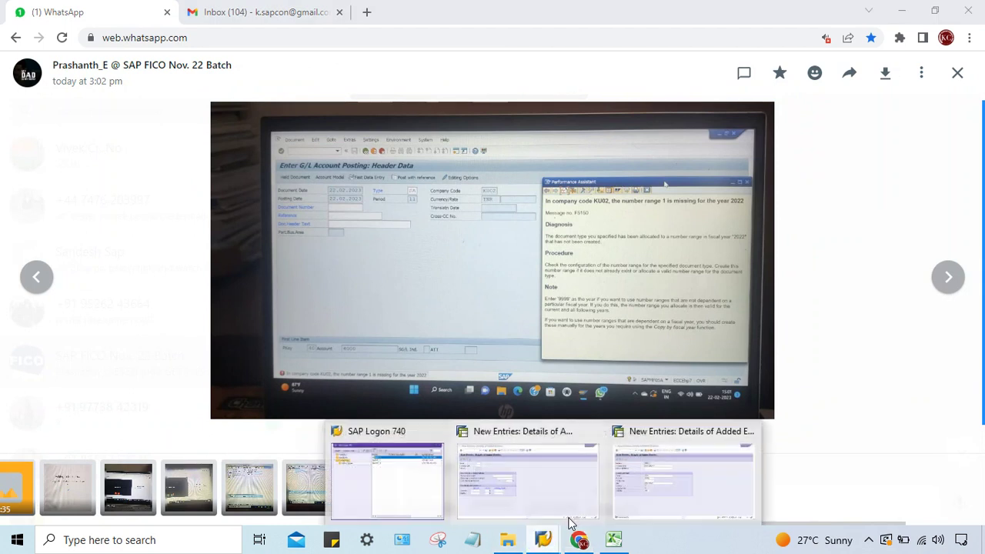
{"action": "left_click", "coordinate": [685, 493]}
{"action": "left_click", "coordinate": [60, 46]}
{"action": "type", "text": "/NFB5"}
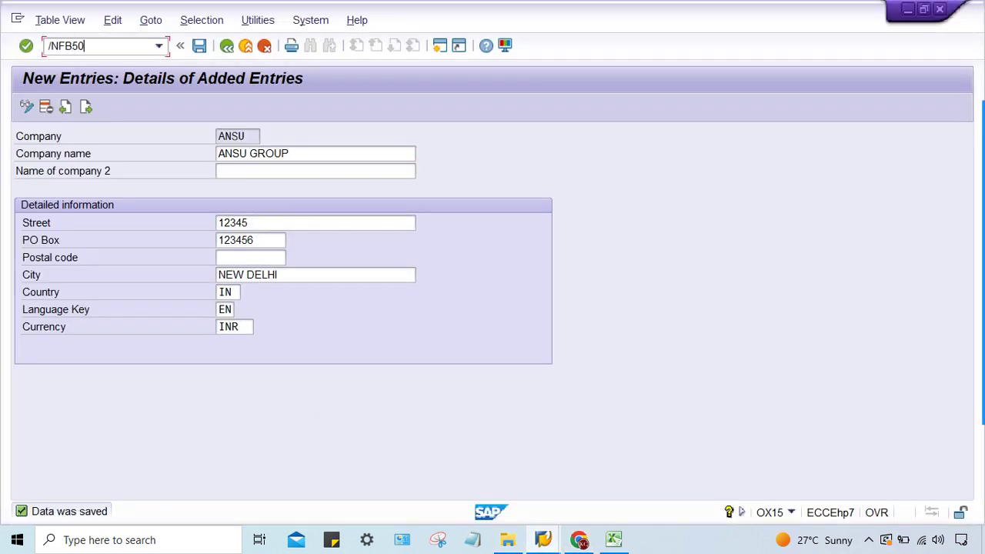
{"action": "type", "text": "0"}
{"action": "key", "text": "Return"}
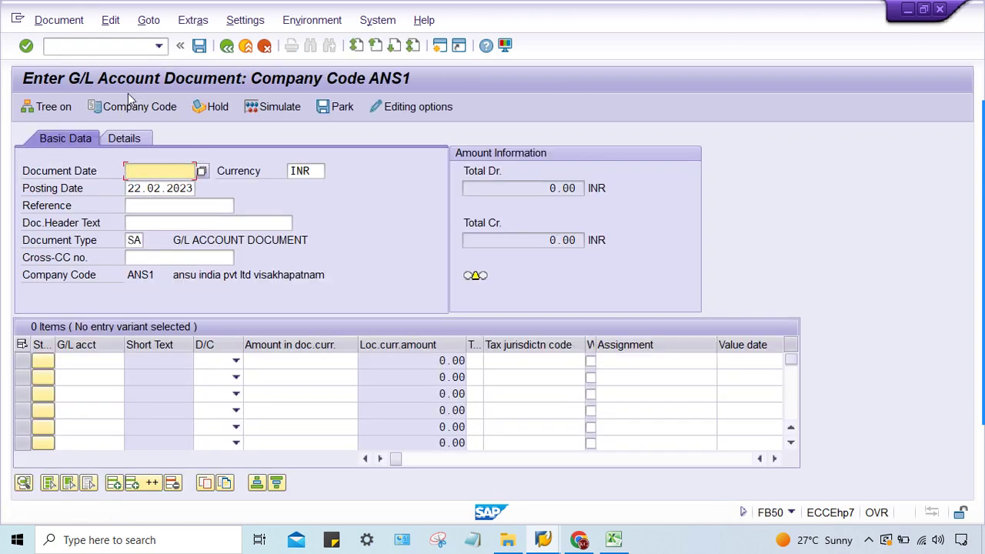
Try company code ANSU for the G/L document and set it to KU02 instead.
{"action": "left_click", "coordinate": [135, 106]}
{"action": "type", "text": "ANSU"}
{"action": "key", "text": "Return"}
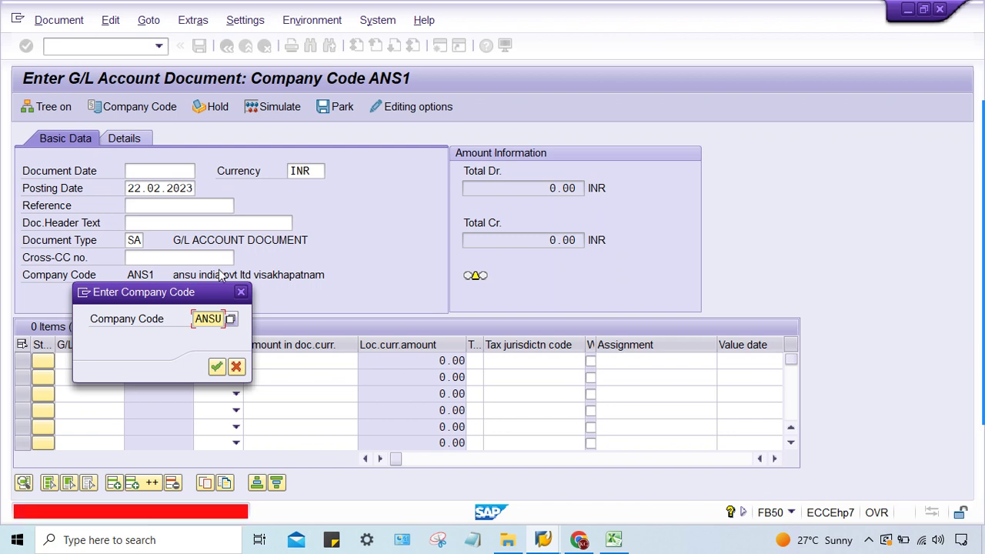
{"action": "type", "text": "KU02"}
{"action": "key", "text": "Return"}
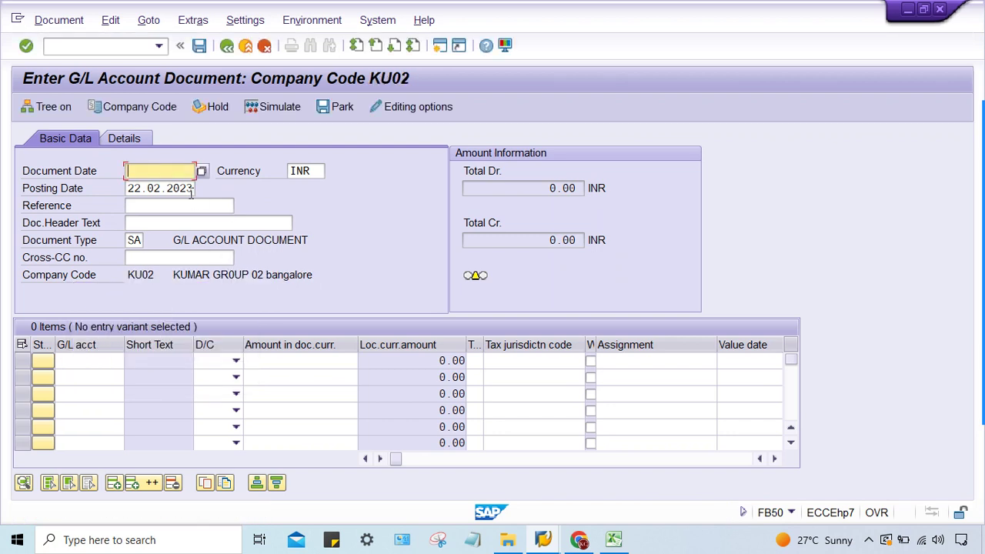
Set the document date to 22.02.2023 and enter a debit line for G/L account 4000 with amount 2000.
{"action": "left_click", "coordinate": [142, 189]}
{"action": "key", "text": "Return"}
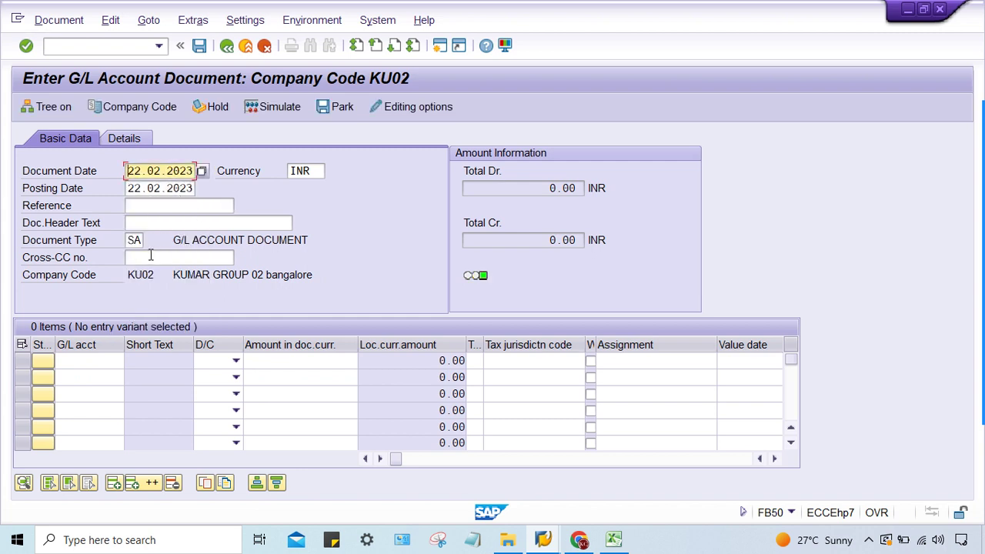
{"action": "left_click", "coordinate": [80, 361]}
{"action": "type", "text": "40"}
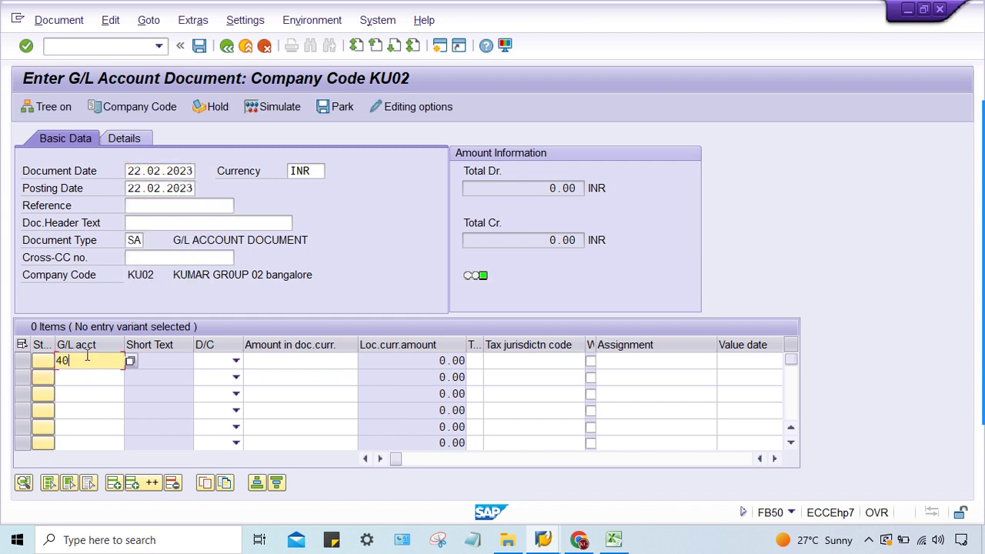
{"action": "type", "text": "00"}
{"action": "key", "text": "Tab"}
{"action": "key", "text": "d"}
{"action": "key", "text": "Tab"}
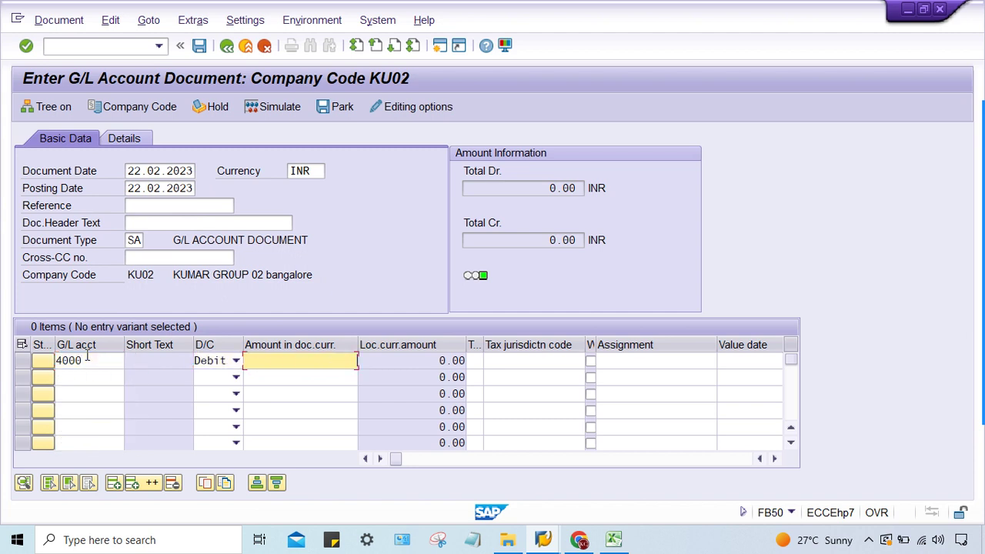
{"action": "type", "text": "2000"}
Add a credit line for G/L account 1000 with amount 1000 and check the entered items.
{"action": "left_click", "coordinate": [87, 360]}
{"action": "key", "text": "Down"}
{"action": "type", "text": "1000"}
{"action": "key", "text": "Tab"}
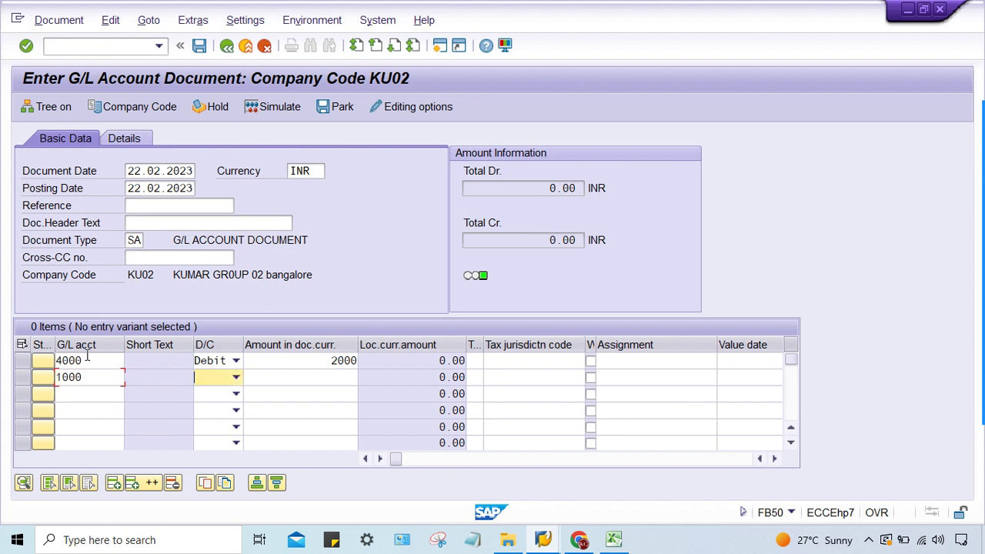
{"action": "key", "text": "c"}
{"action": "key", "text": "Tab"}
{"action": "type", "text": "1000"}
{"action": "key", "text": "Return"}
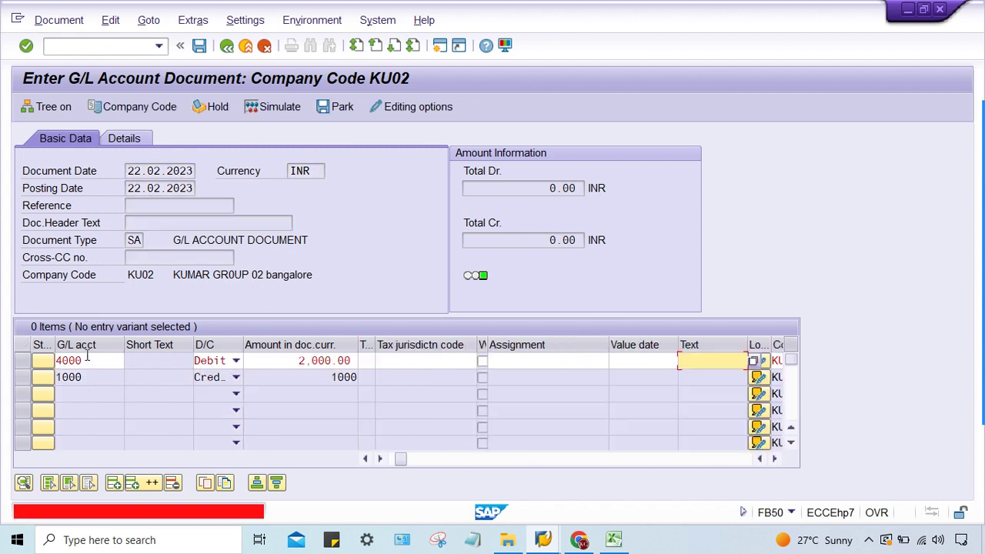
Fill in the required text "test" and business area TMAN for the account 4000 line.
{"action": "key", "text": "Down"}
{"action": "key", "text": "Return"}
{"action": "key", "text": "Return"}
{"action": "key", "text": "Down"}
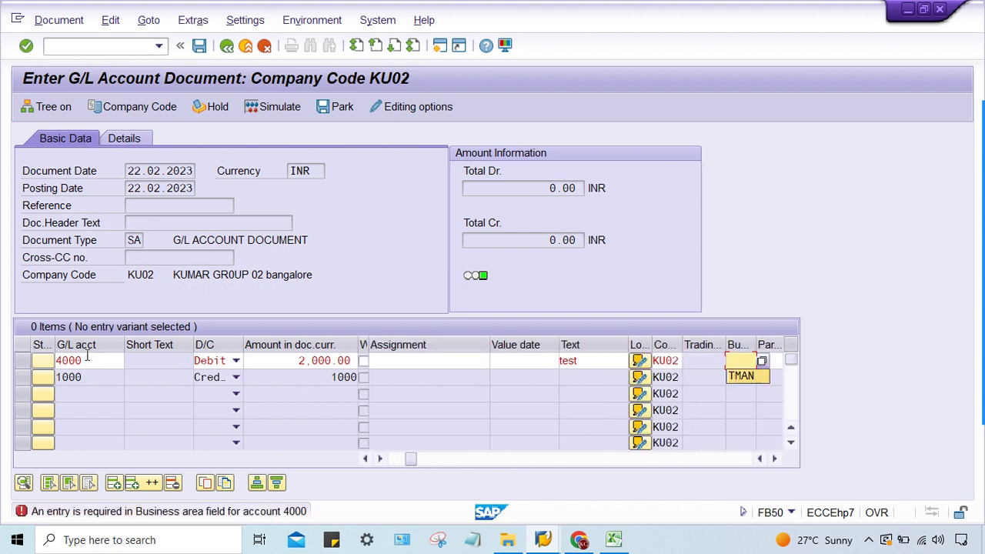
{"action": "key", "text": "Return"}
{"action": "key", "text": "Return"}
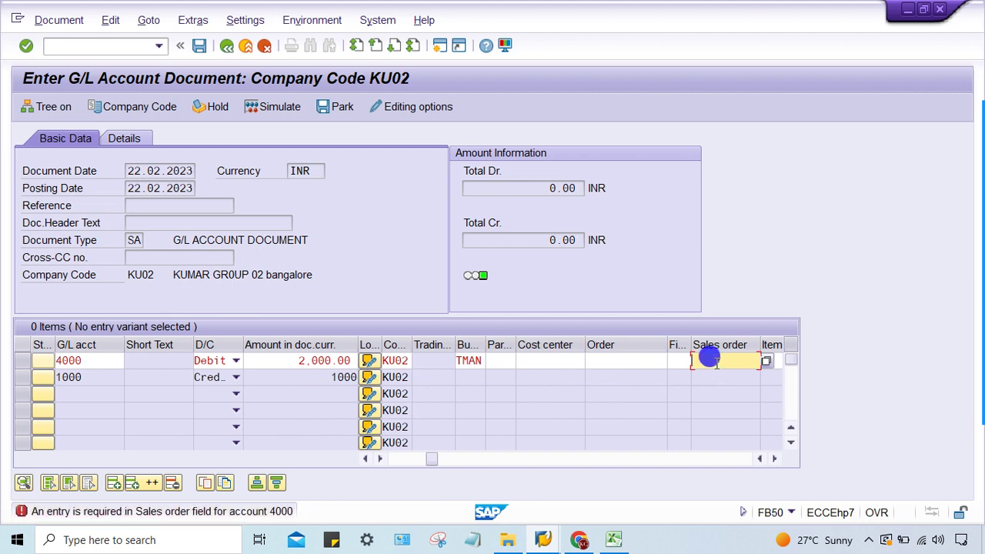
Leave the KU02 document entry and open transaction OB41 to look through the posting keys.
{"action": "left_click", "coordinate": [91, 358]}
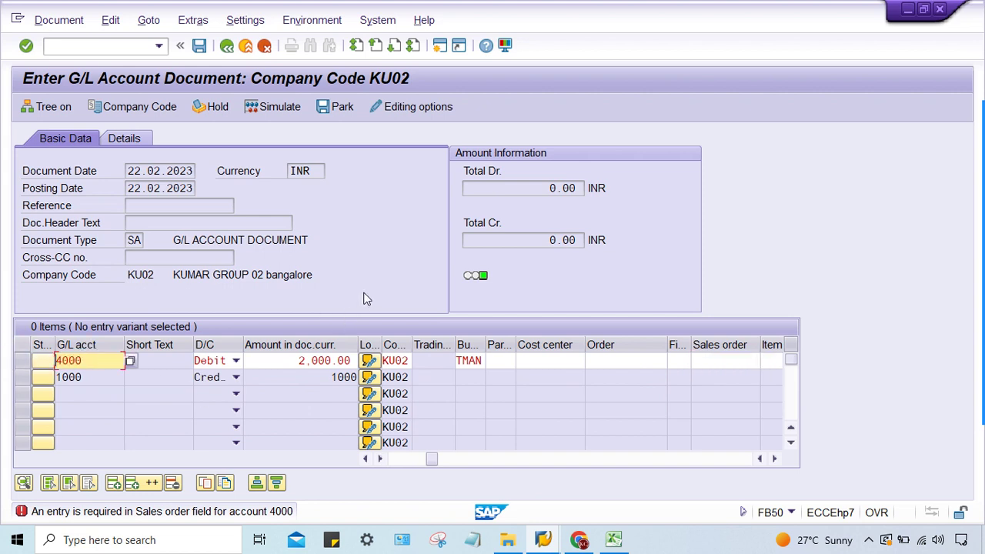
{"action": "left_click", "coordinate": [230, 170]}
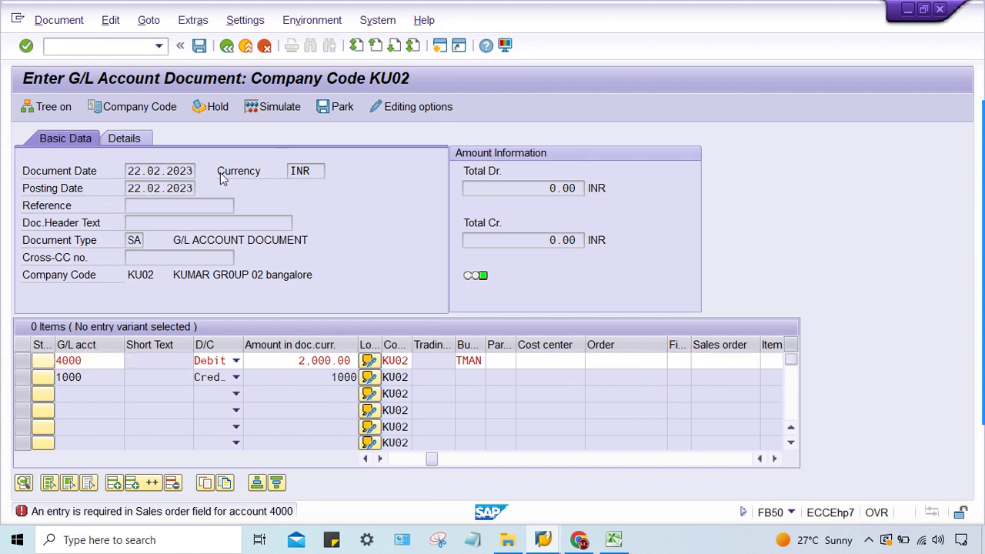
{"action": "key", "text": "F3"}
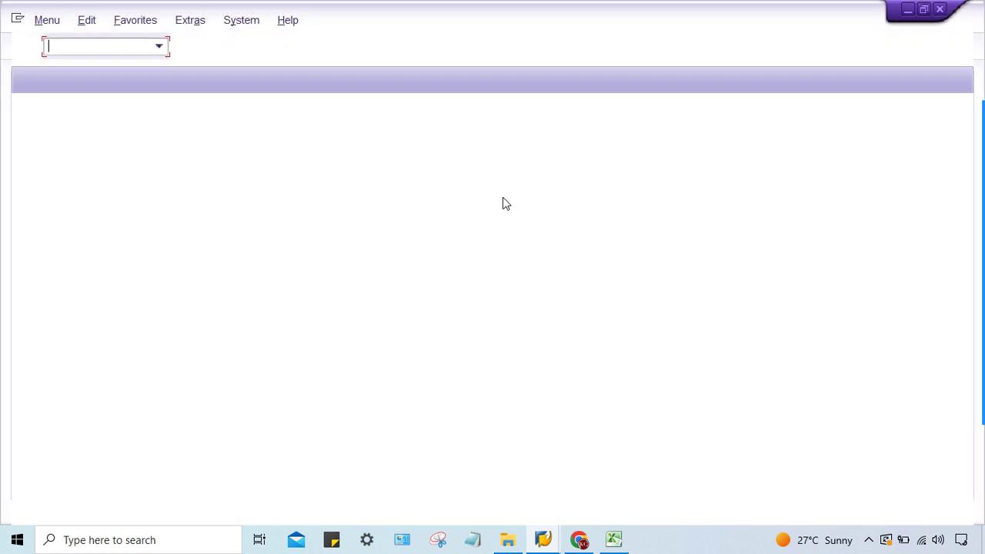
{"action": "left_click", "coordinate": [76, 44]}
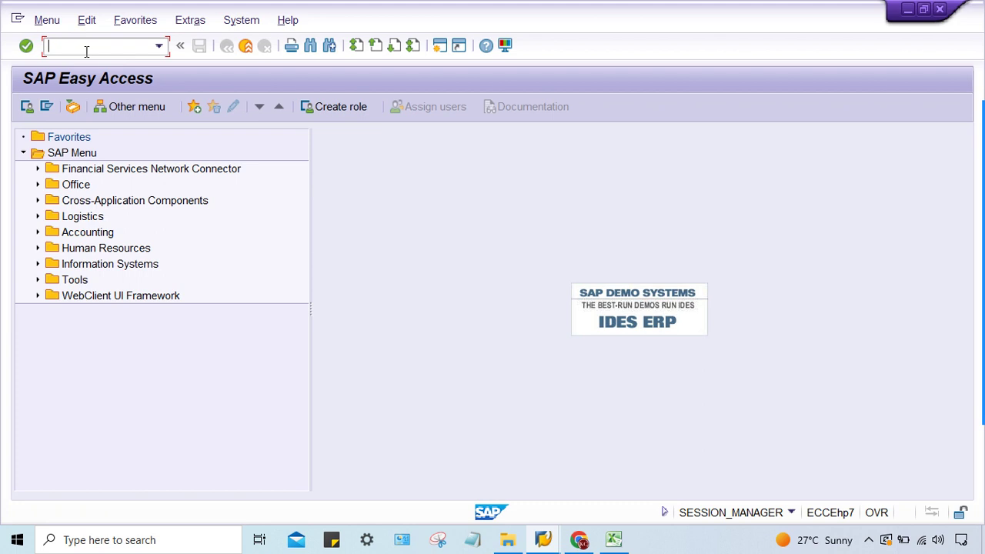
{"action": "type", "text": "OB41"}
{"action": "key", "text": "Return"}
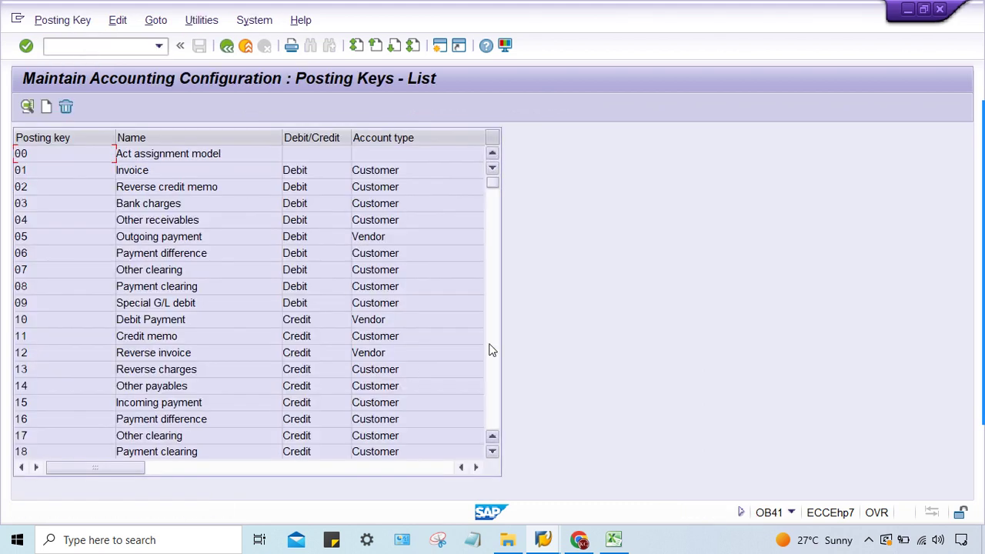
{"action": "left_click", "coordinate": [497, 386]}
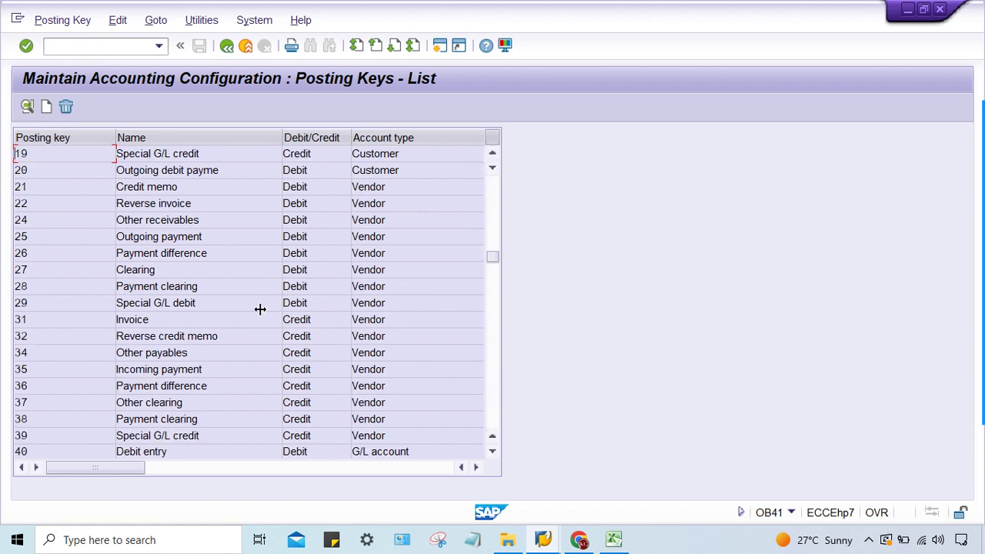
Open transaction OBC4 and position the list on field status variant KU02.
{"action": "left_click", "coordinate": [83, 44]}
{"action": "type", "text": "/NP"}
{"action": "key", "text": "BackSpace"}
{"action": "type", "text": "OBC4"}
{"action": "key", "text": "Return"}
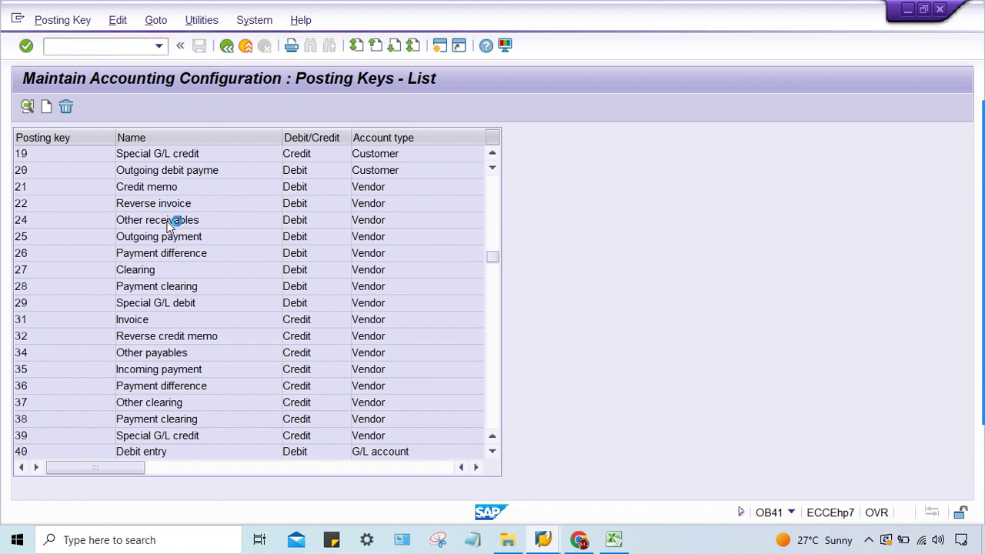
{"action": "left_click", "coordinate": [378, 482]}
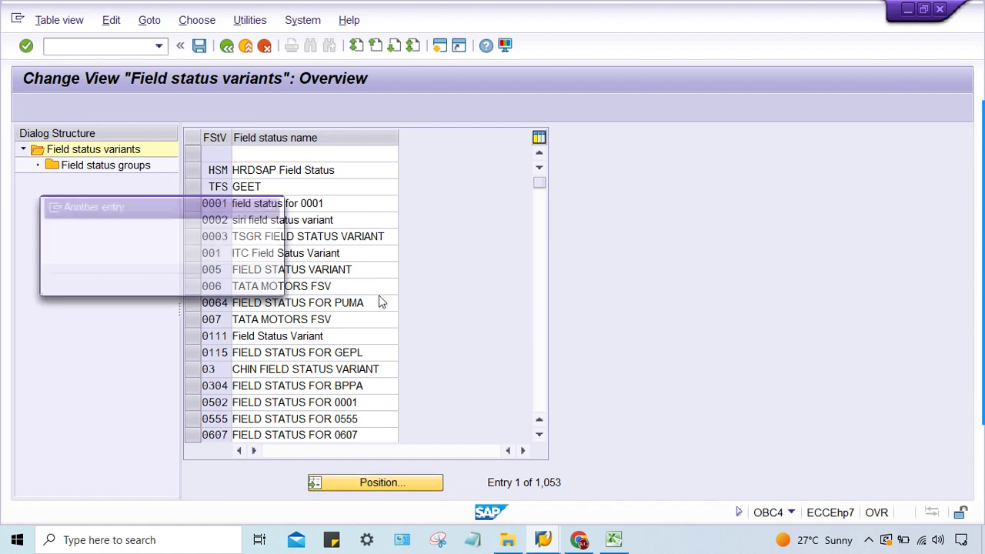
{"action": "type", "text": "KU02"}
{"action": "key", "text": "Return"}
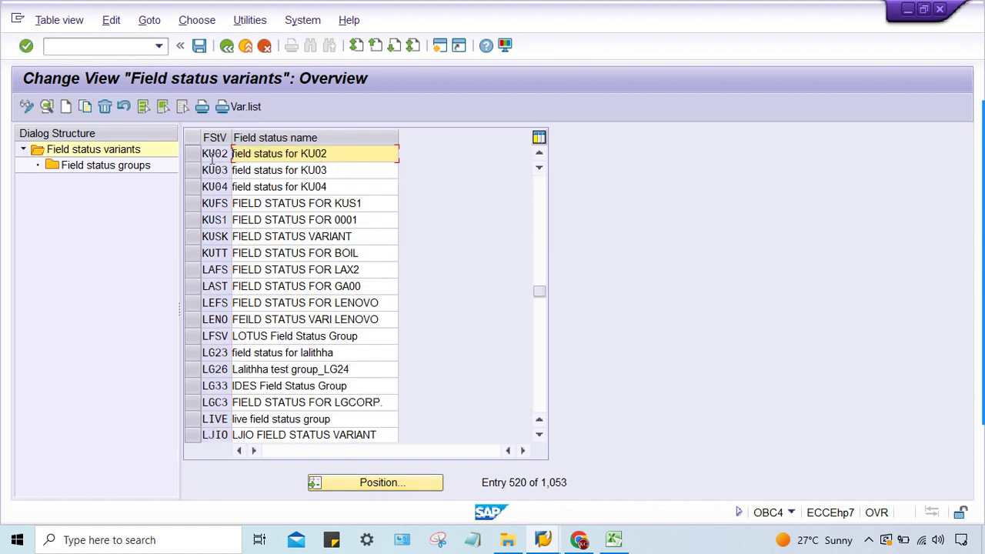
Make the text field optional in the general data of KU02's field status group G001 and save it to the customizing request.
{"action": "left_click", "coordinate": [192, 156]}
{"action": "double_click", "coordinate": [114, 163]}
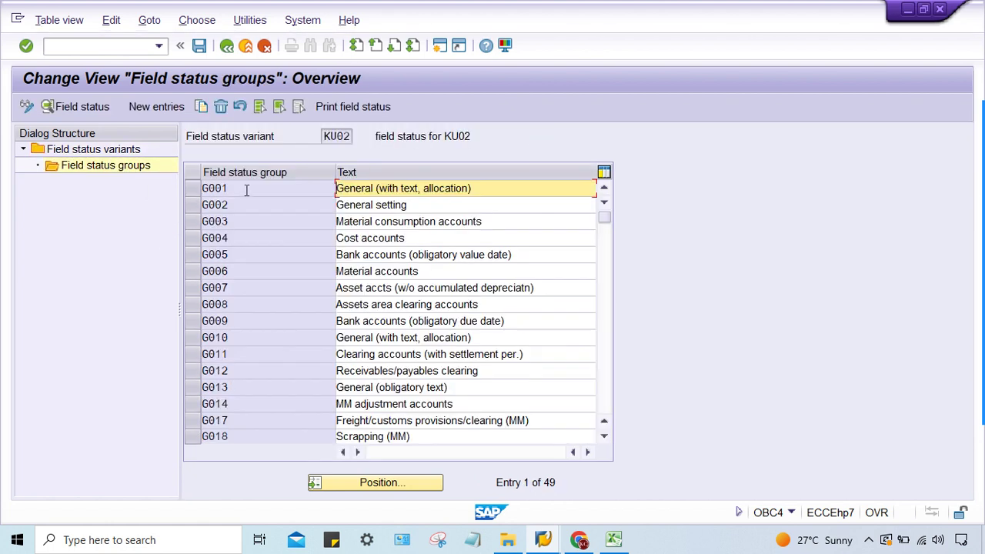
{"action": "double_click", "coordinate": [246, 192]}
{"action": "double_click", "coordinate": [72, 222]}
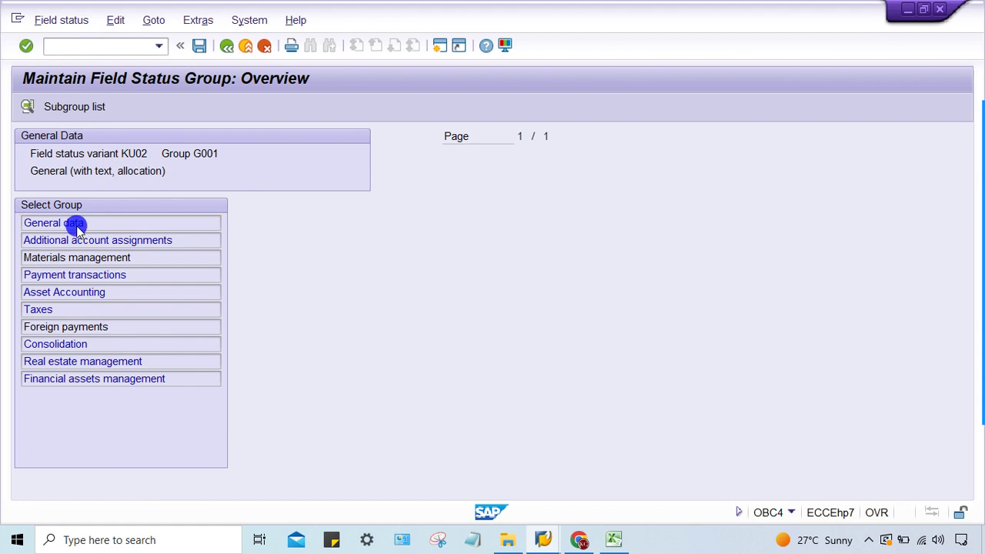
{"action": "left_click", "coordinate": [409, 257]}
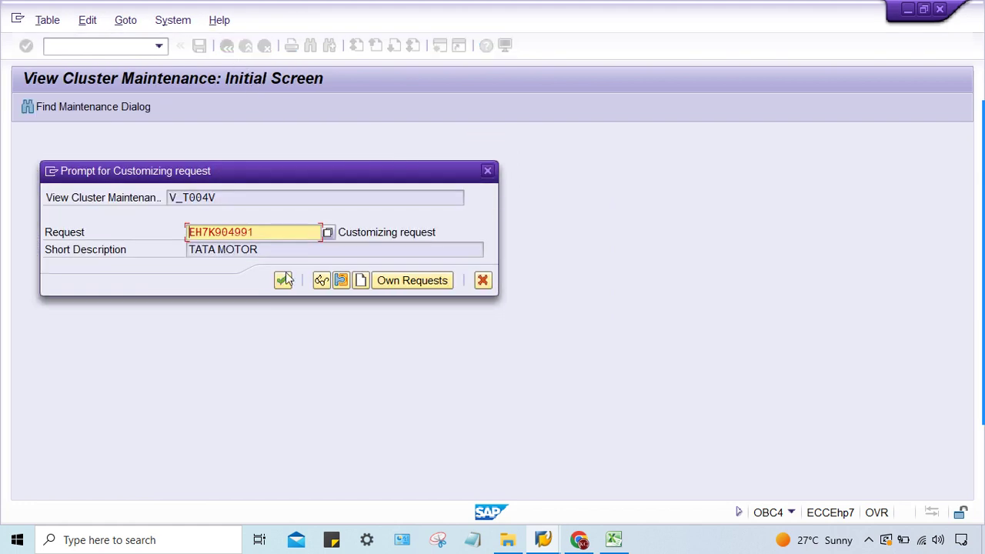
{"action": "left_click", "coordinate": [279, 281]}
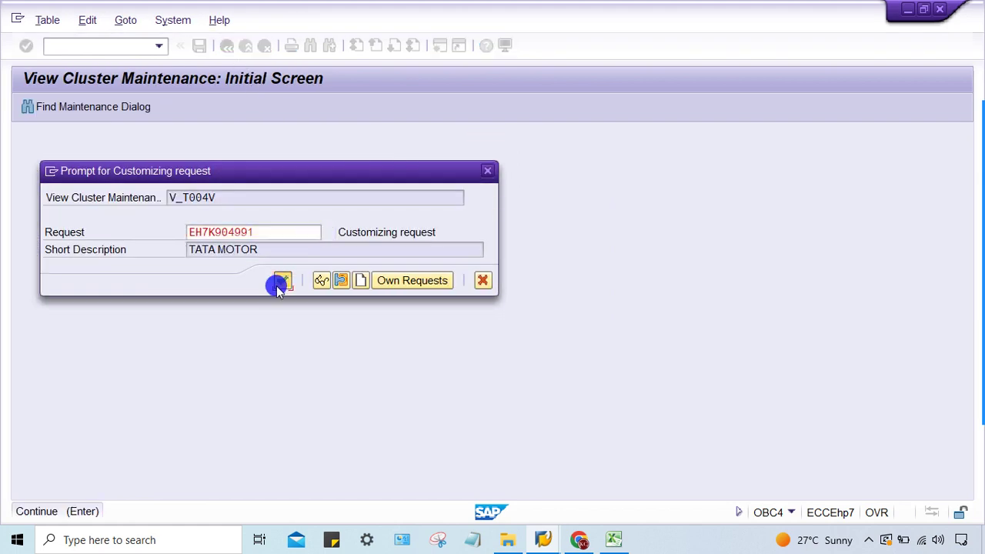
{"action": "left_click", "coordinate": [226, 45]}
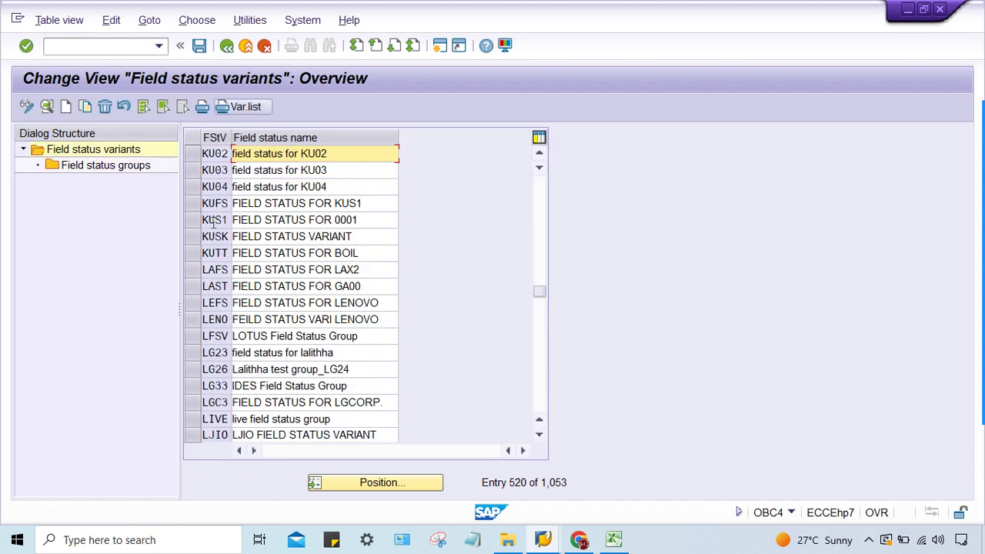
In group G001's additional account assignments for KU02, suppress sales order, make business area optional, check the remaining pages and save.
{"action": "left_click", "coordinate": [186, 157]}
{"action": "double_click", "coordinate": [101, 165]}
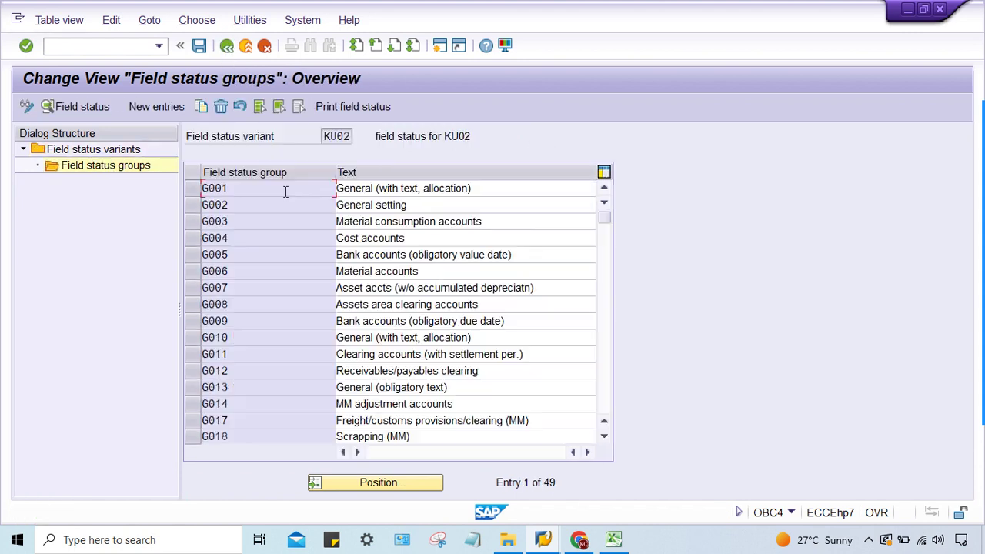
{"action": "double_click", "coordinate": [257, 191]}
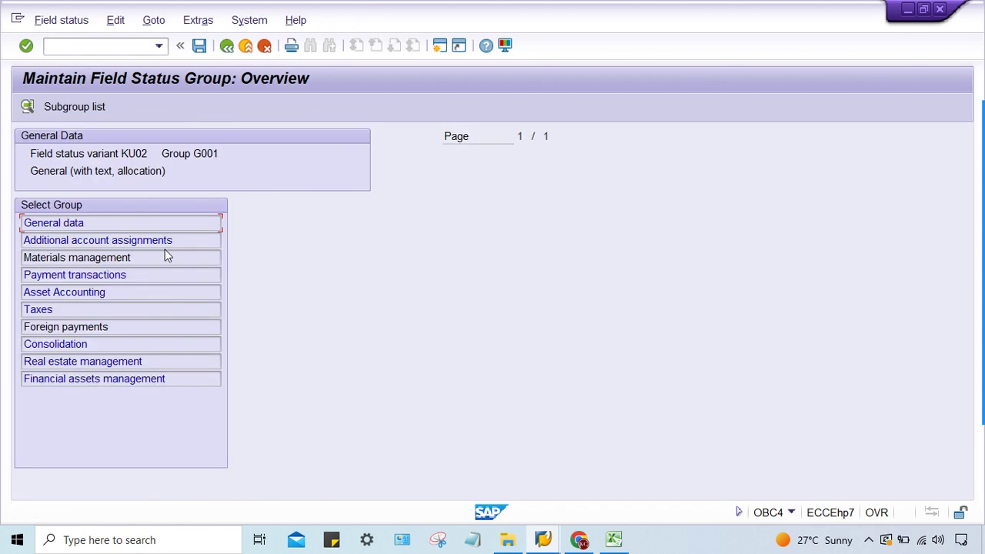
{"action": "double_click", "coordinate": [92, 238]}
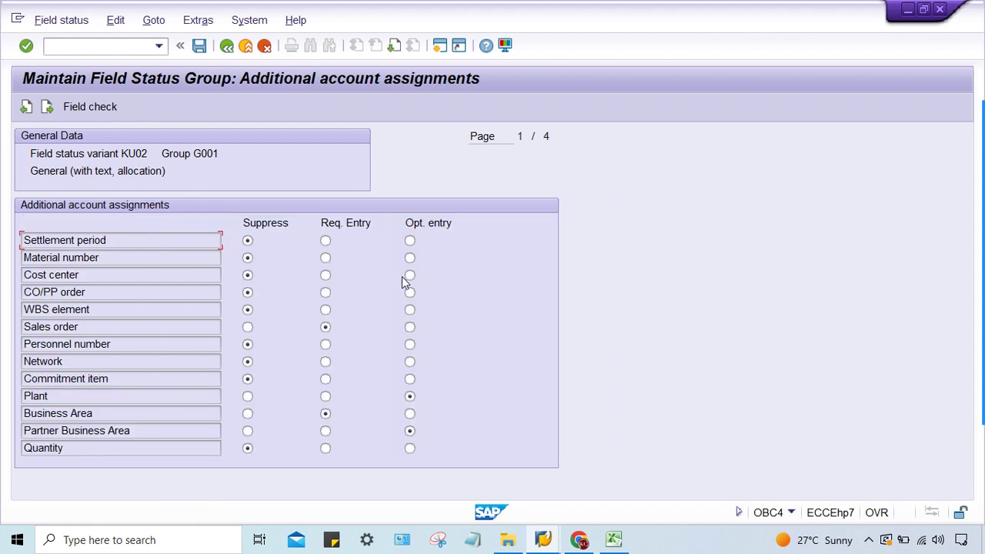
{"action": "left_click", "coordinate": [409, 326]}
{"action": "left_click", "coordinate": [247, 327]}
{"action": "left_click", "coordinate": [247, 397]}
{"action": "left_click", "coordinate": [409, 396]}
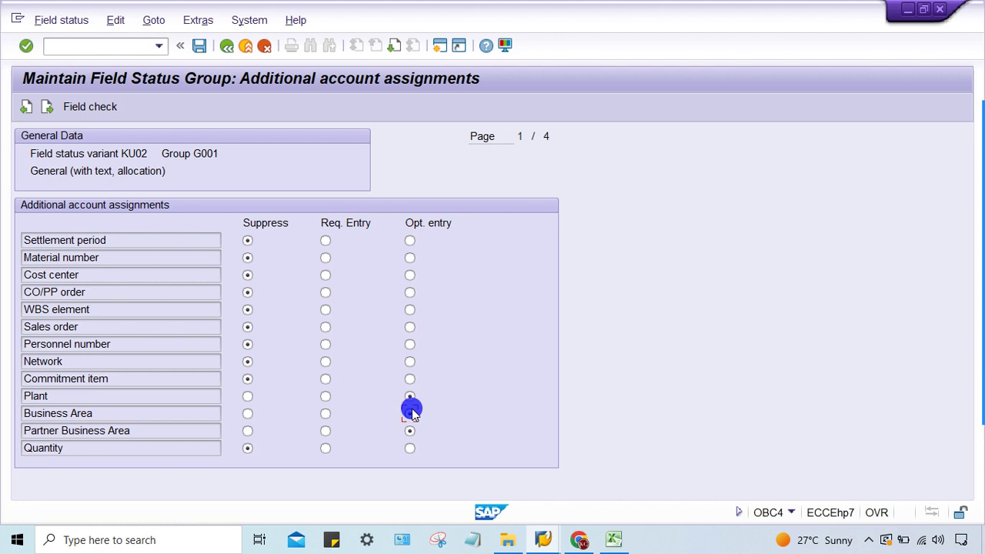
{"action": "left_click", "coordinate": [393, 46]}
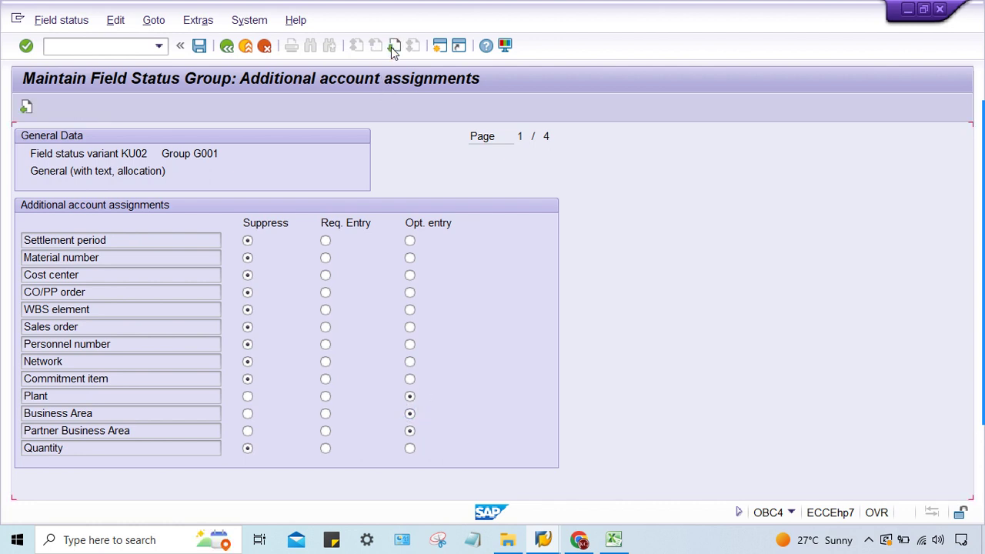
{"action": "left_click", "coordinate": [394, 46]}
{"action": "left_click", "coordinate": [394, 46]}
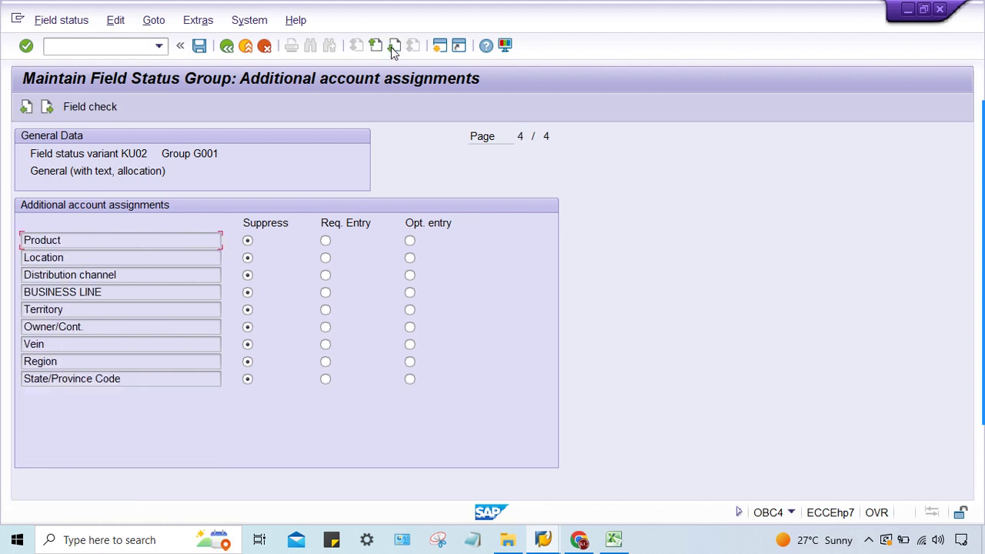
{"action": "key", "text": "ctrl+s"}
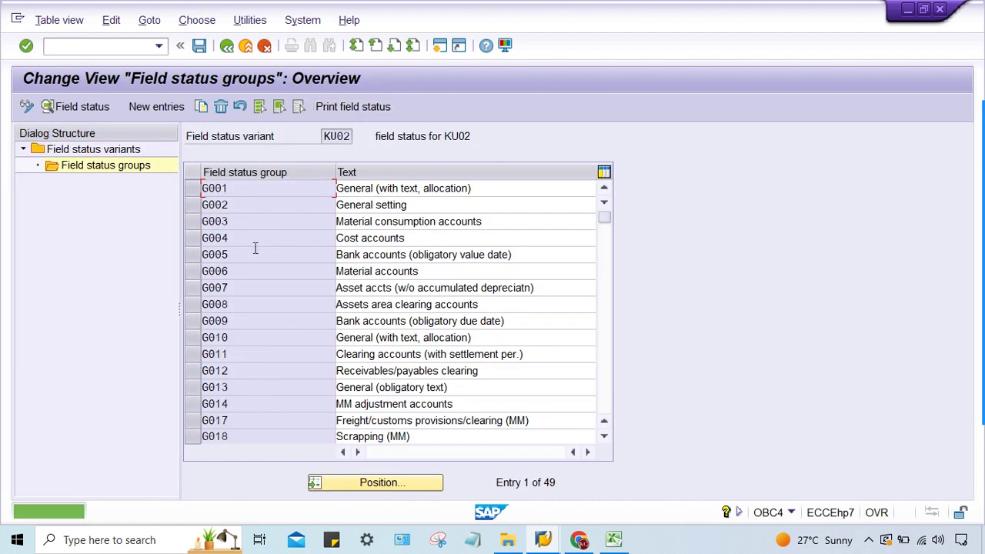
Make cash discount deduction and due date optional in group G001's payment transactions and save.
{"action": "left_click", "coordinate": [245, 189]}
{"action": "double_click", "coordinate": [246, 191]}
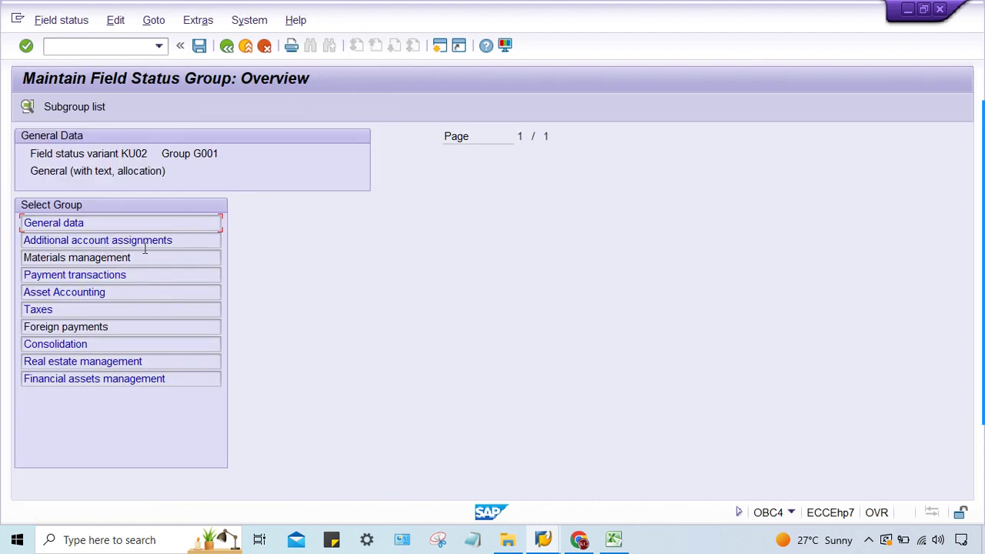
{"action": "double_click", "coordinate": [95, 277]}
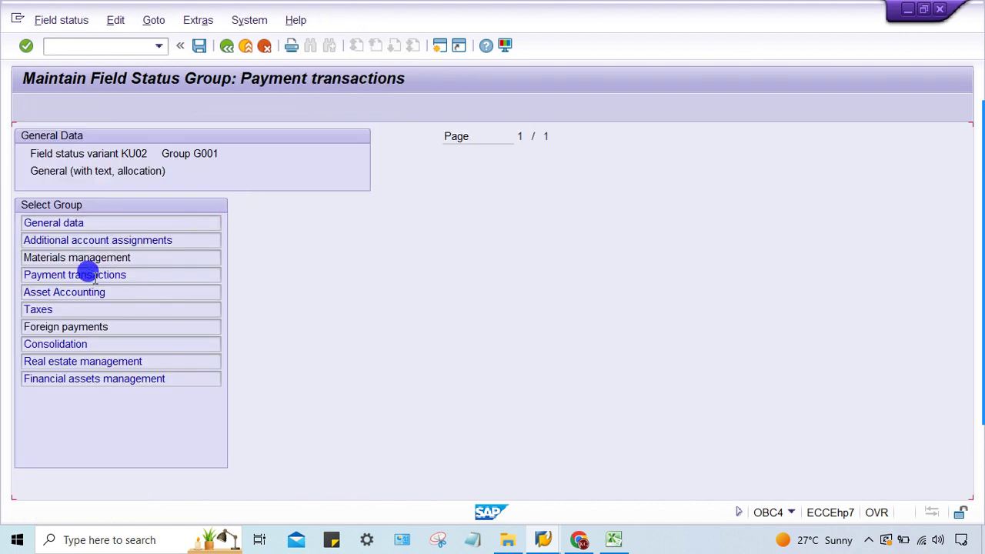
{"action": "left_click", "coordinate": [410, 292]}
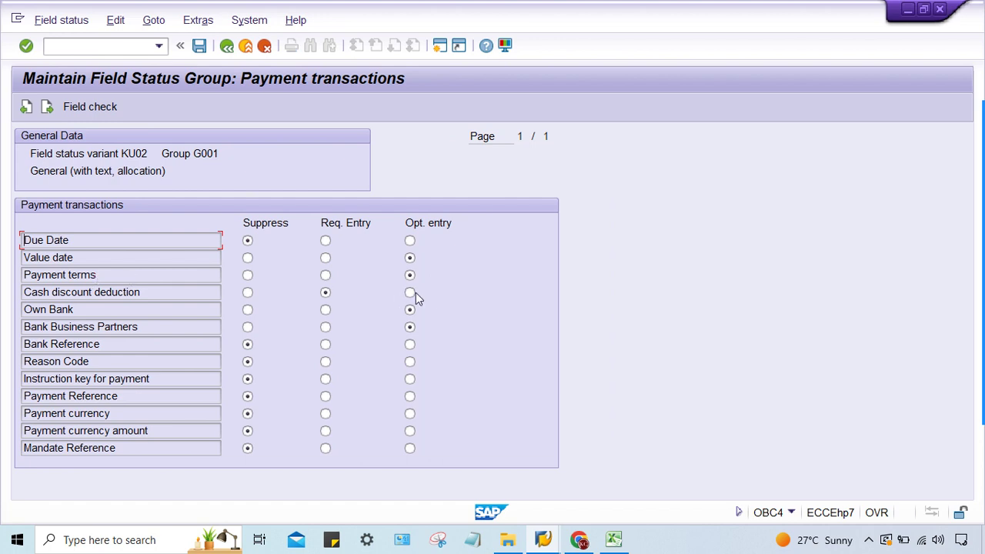
{"action": "left_click", "coordinate": [410, 240]}
{"action": "key", "text": "ctrl+s"}
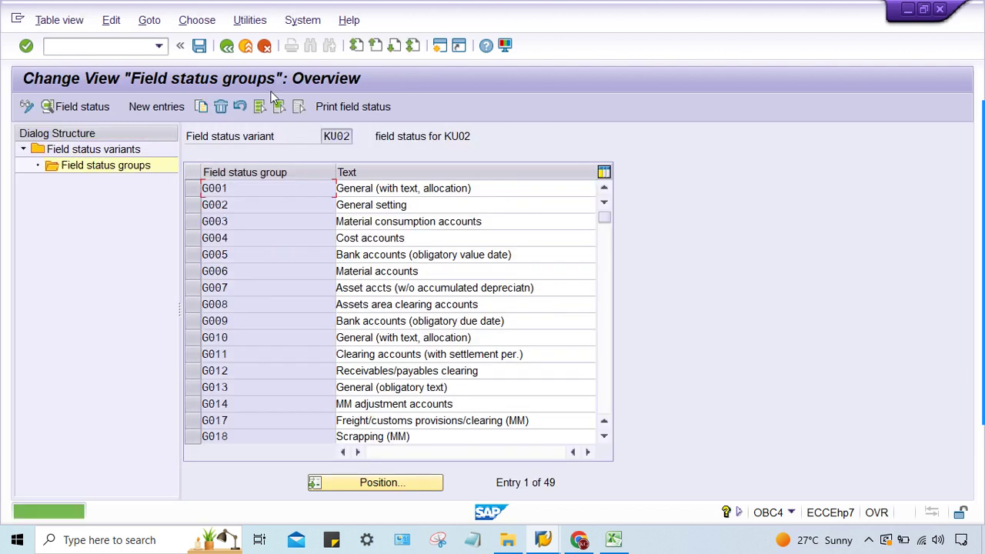
Check group G001's asset accounting fields, make withholding tax amounts optional under taxes, and save the group.
{"action": "double_click", "coordinate": [244, 190]}
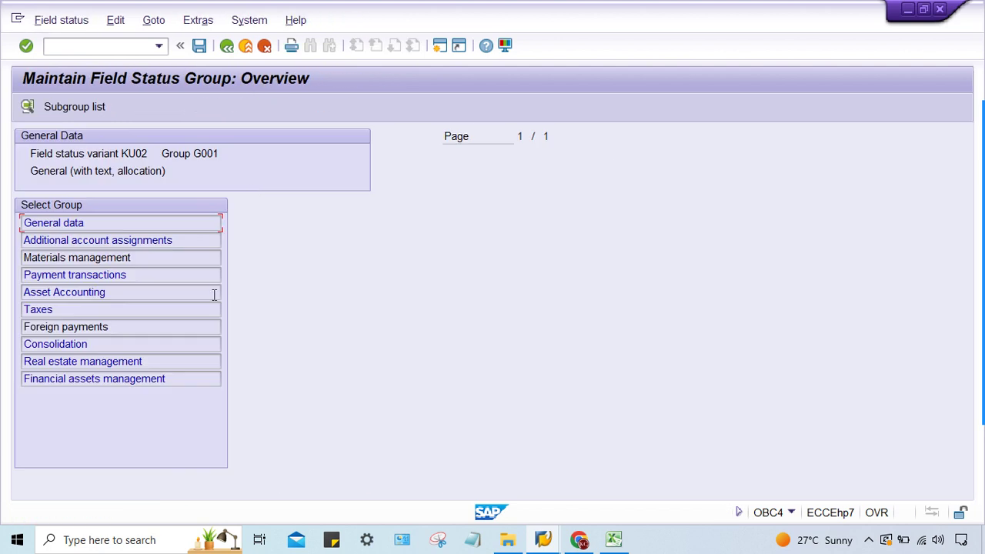
{"action": "double_click", "coordinate": [114, 292]}
{"action": "left_click", "coordinate": [226, 46]}
{"action": "double_click", "coordinate": [83, 310]}
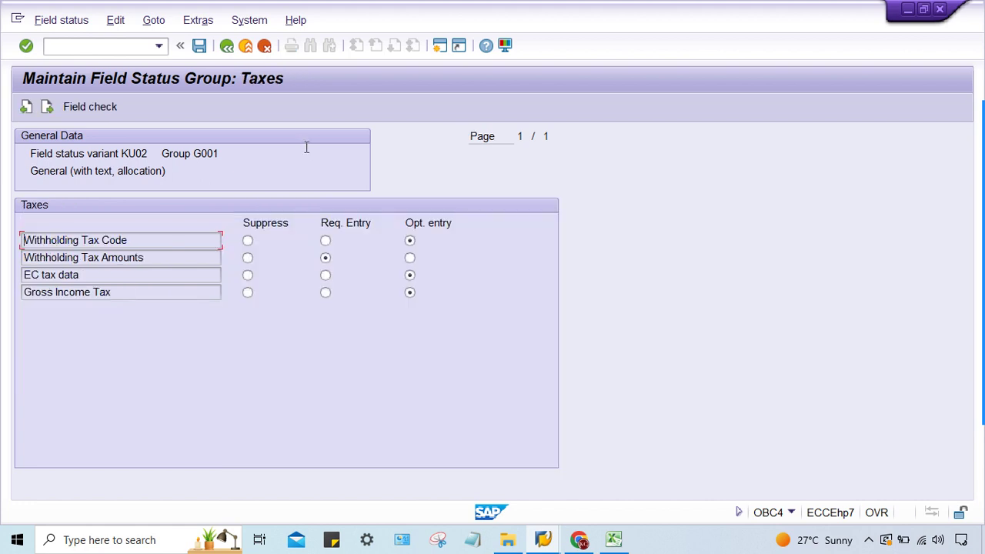
{"action": "left_click", "coordinate": [410, 258]}
{"action": "left_click", "coordinate": [226, 45]}
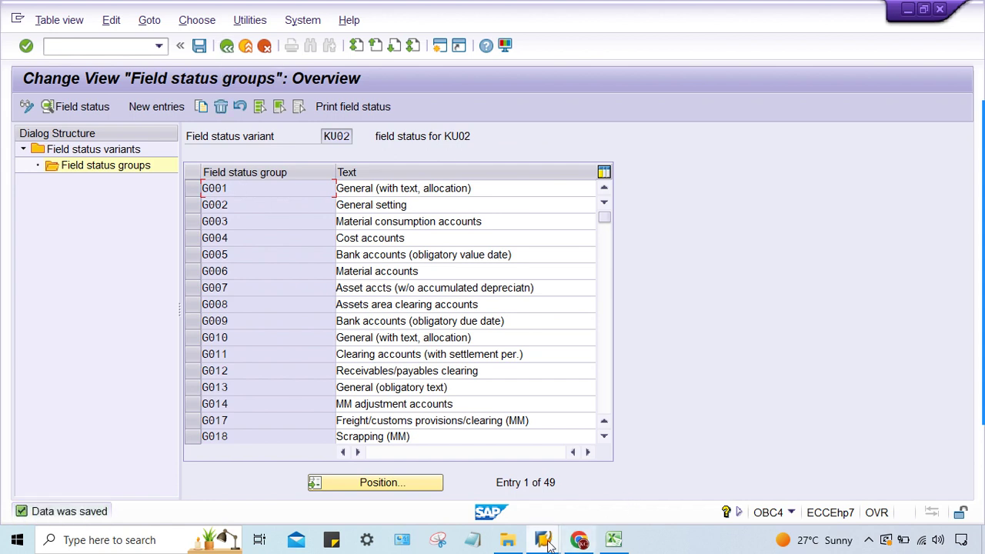
Switch to the FB50 session, restart the document entry for KU02 and set the document date to 22.02.2023.
{"action": "mouse_move", "coordinate": [575, 520]}
{"action": "left_click", "coordinate": [566, 489]}
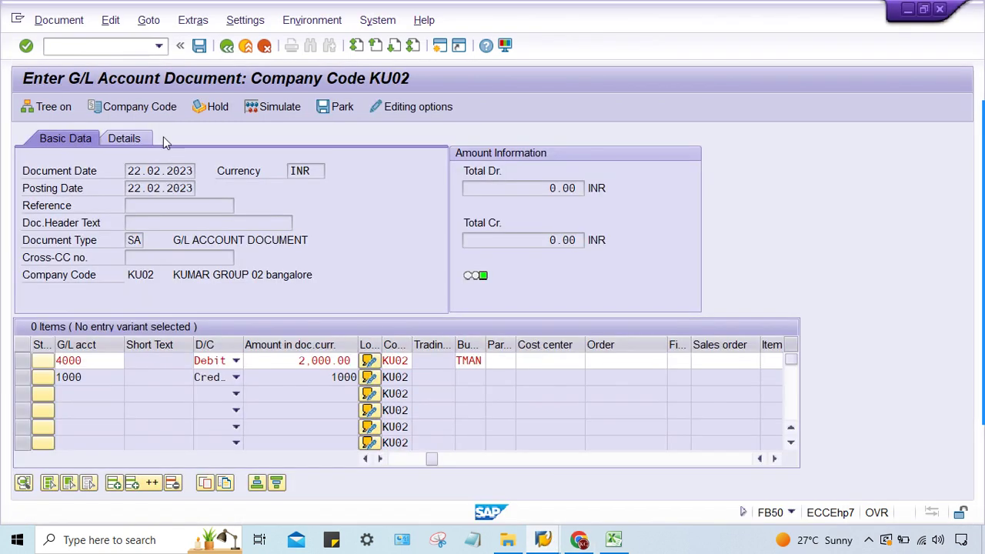
{"action": "left_click", "coordinate": [157, 46]}
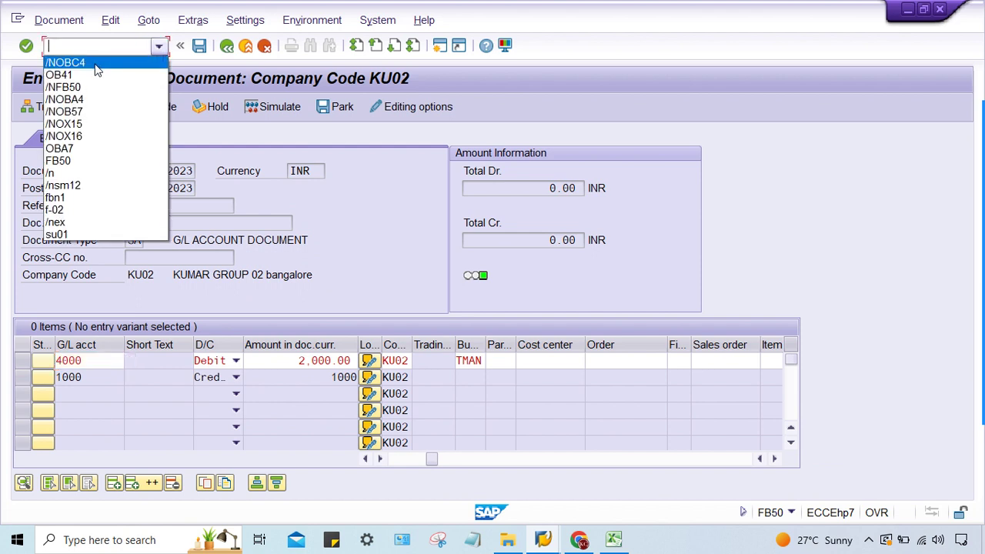
{"action": "left_click", "coordinate": [89, 88]}
{"action": "key", "text": "Return"}
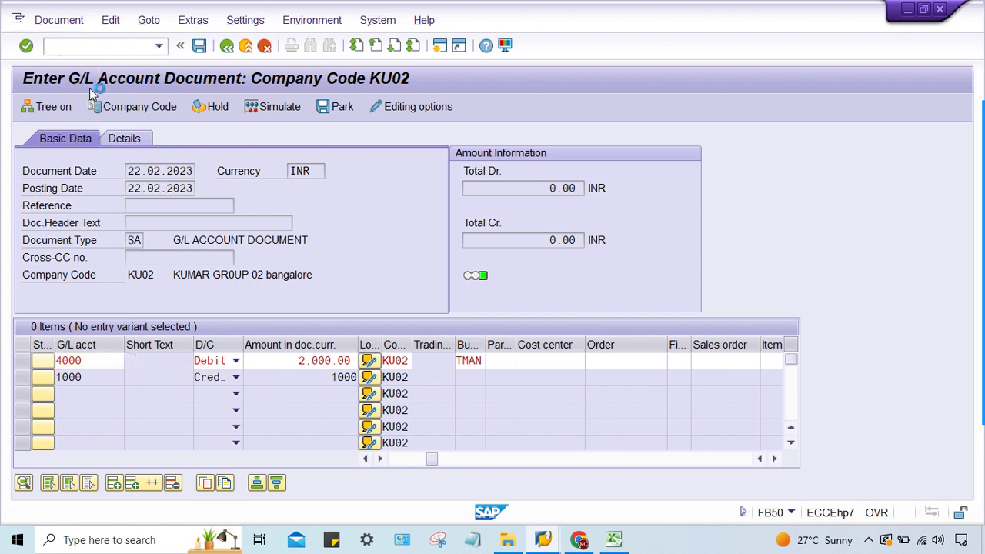
{"action": "left_click", "coordinate": [157, 171]}
{"action": "left_click", "coordinate": [158, 188]}
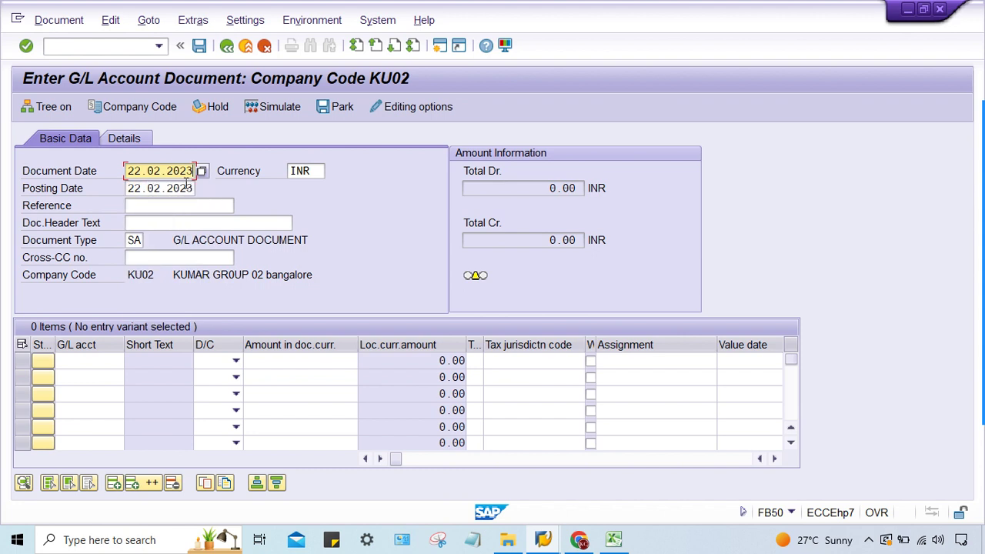
Enter G/L account 4000 as a debit line and account 1000 as a credit line.
{"action": "left_click", "coordinate": [103, 365]}
{"action": "left_click", "coordinate": [101, 213]}
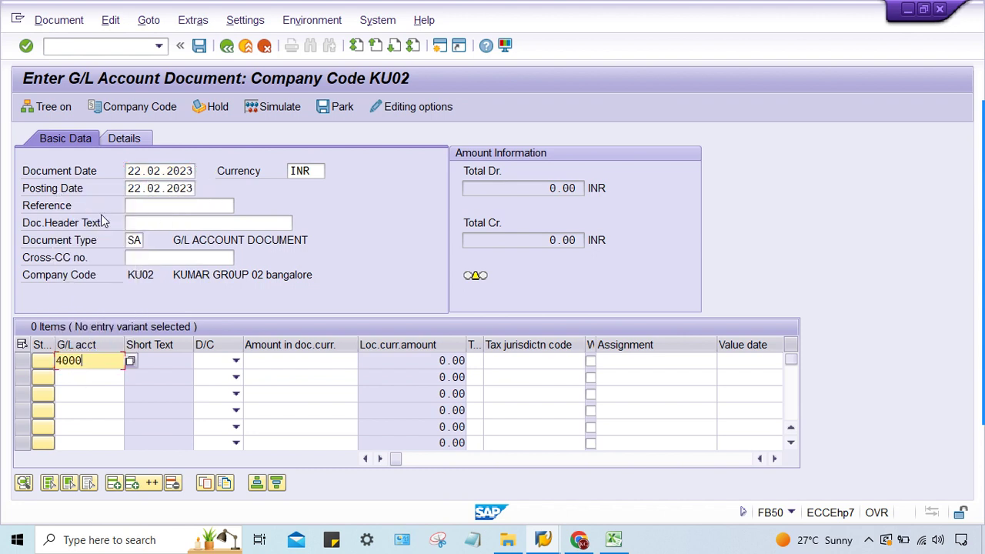
{"action": "left_click", "coordinate": [89, 377]}
{"action": "left_click", "coordinate": [115, 220]}
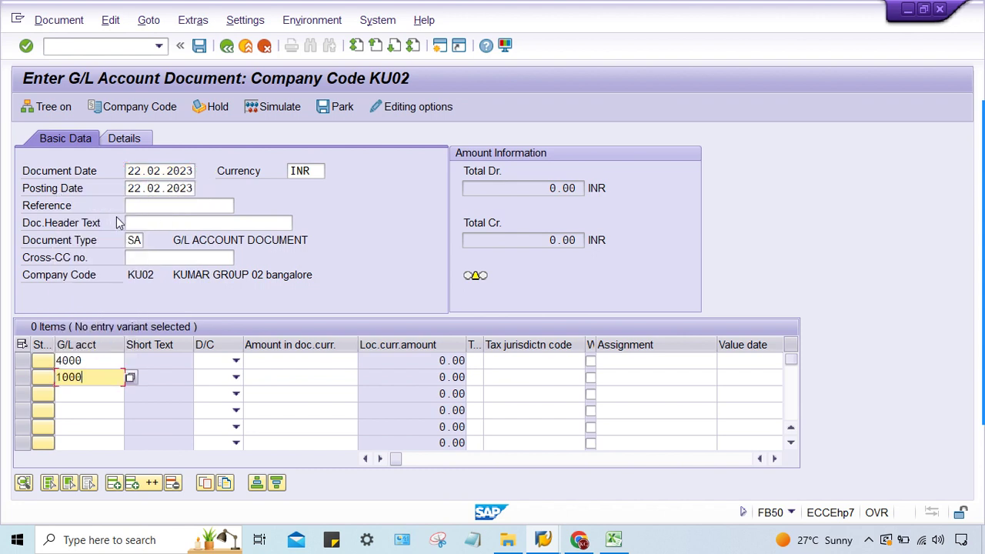
{"action": "left_click", "coordinate": [214, 361]}
{"action": "left_click", "coordinate": [222, 390]}
{"action": "left_click", "coordinate": [215, 377]}
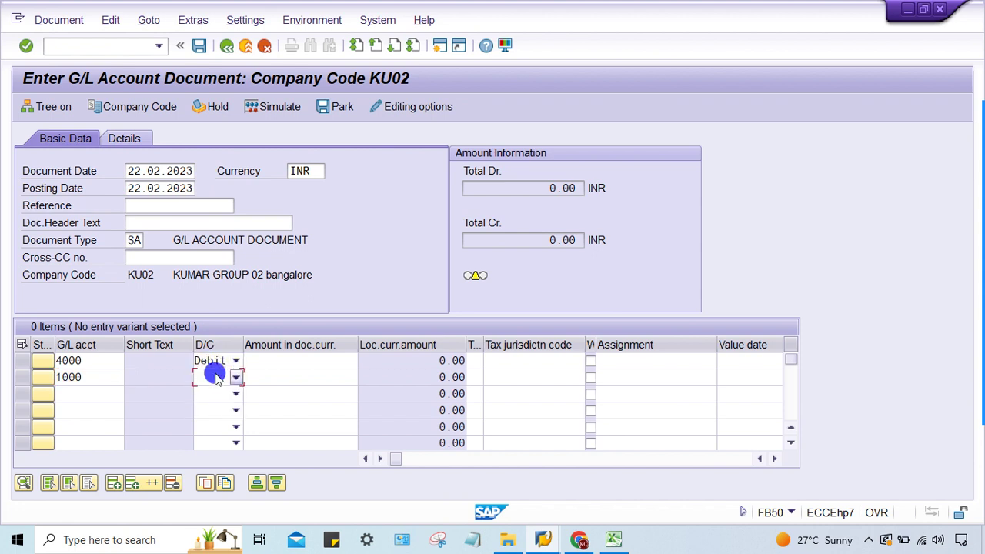
{"action": "left_click", "coordinate": [217, 391]}
Enter an amount of 2000 for both the debit and credit lines and post the document.
{"action": "left_click", "coordinate": [281, 362]}
{"action": "type", "text": "2000"}
{"action": "key", "text": "Down"}
{"action": "type", "text": "2,000"}
{"action": "key", "text": "Return"}
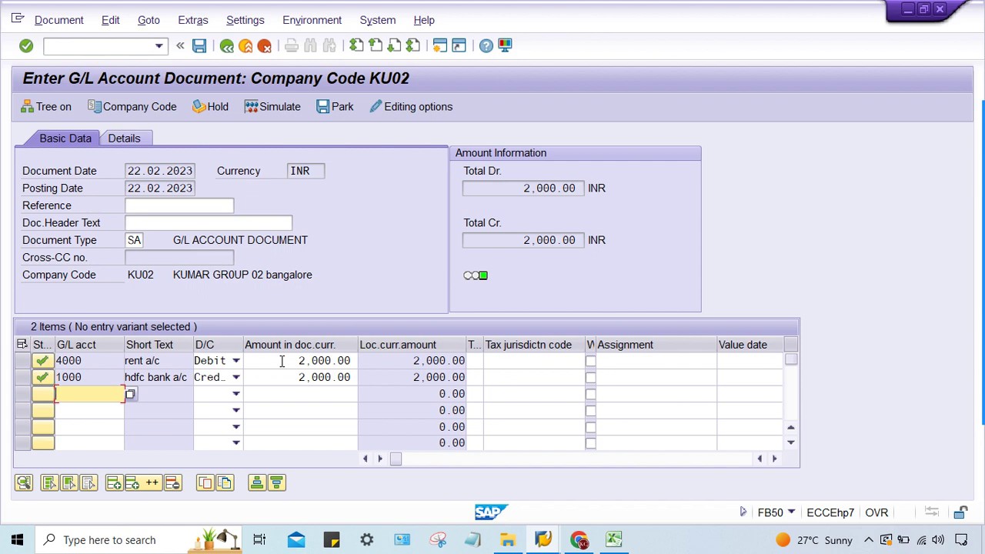
{"action": "key", "text": "ctrl+s"}
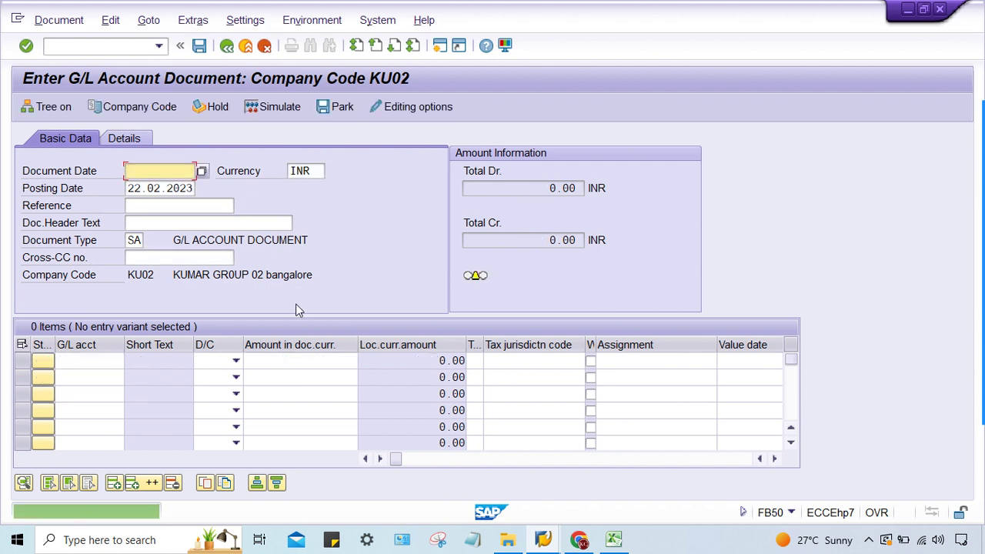
Open transaction FBN1 for company code KU02 and examine number range 01 for 2022, including its limits and number status.
{"action": "type", "text": "/NFBN1"}
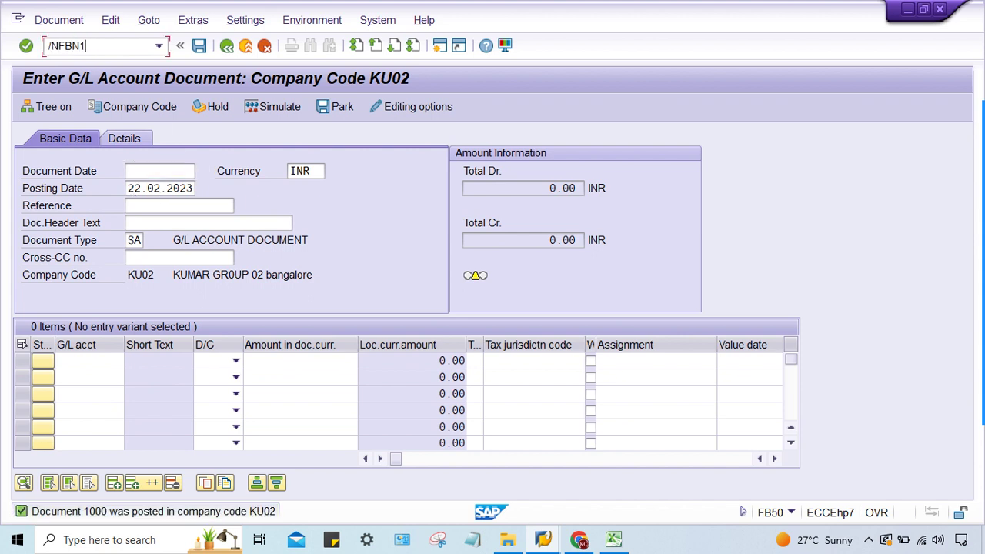
{"action": "key", "text": "Return"}
{"action": "type", "text": "KU0"}
{"action": "left_click", "coordinate": [231, 193]}
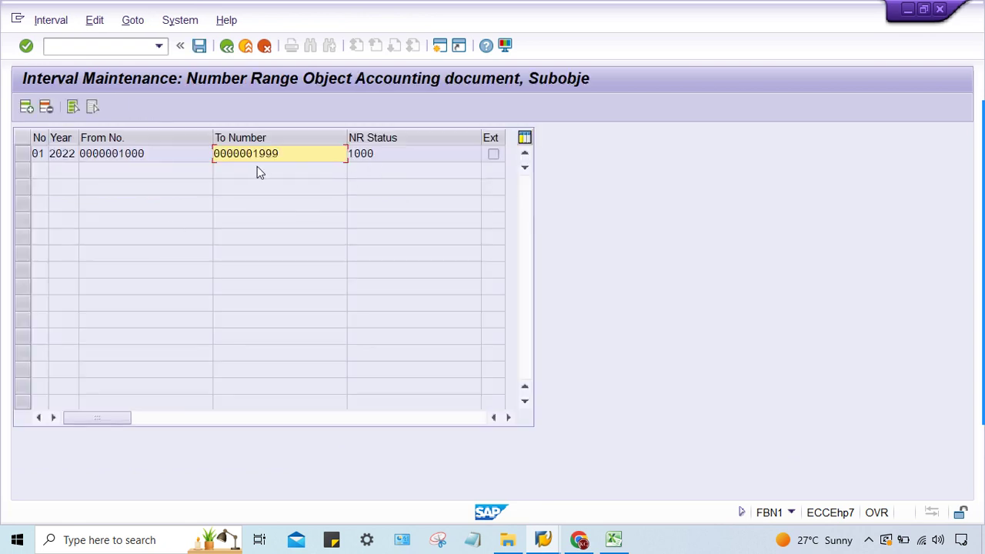
{"action": "left_click", "coordinate": [388, 153]}
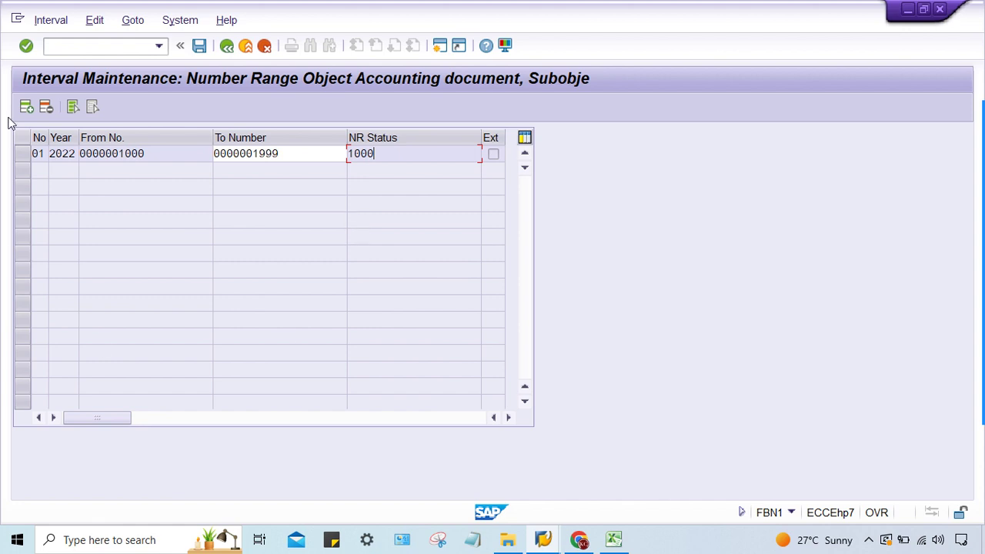
{"action": "left_click", "coordinate": [38, 154]}
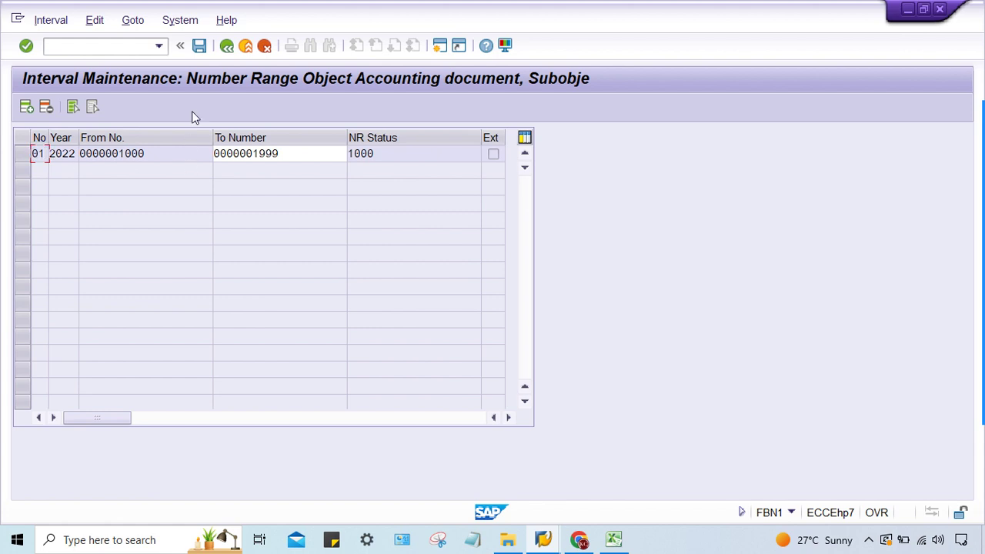